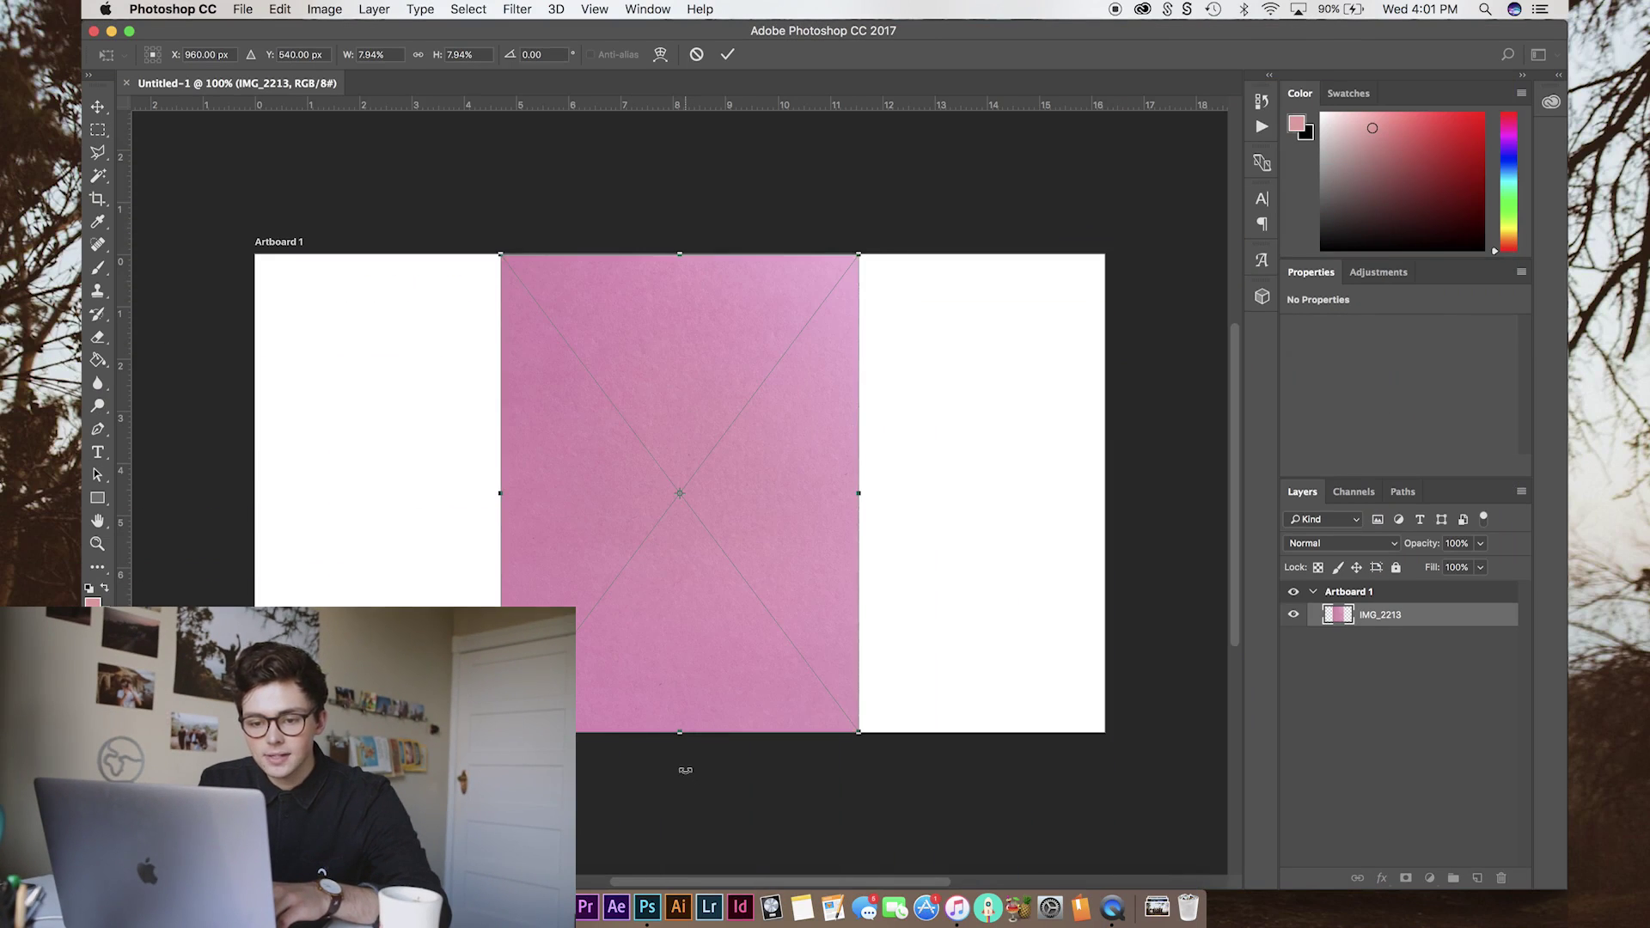
Rotate the pink paper photo -90° and scale it up to fill the artboard.
drag(685, 770, 976, 464)
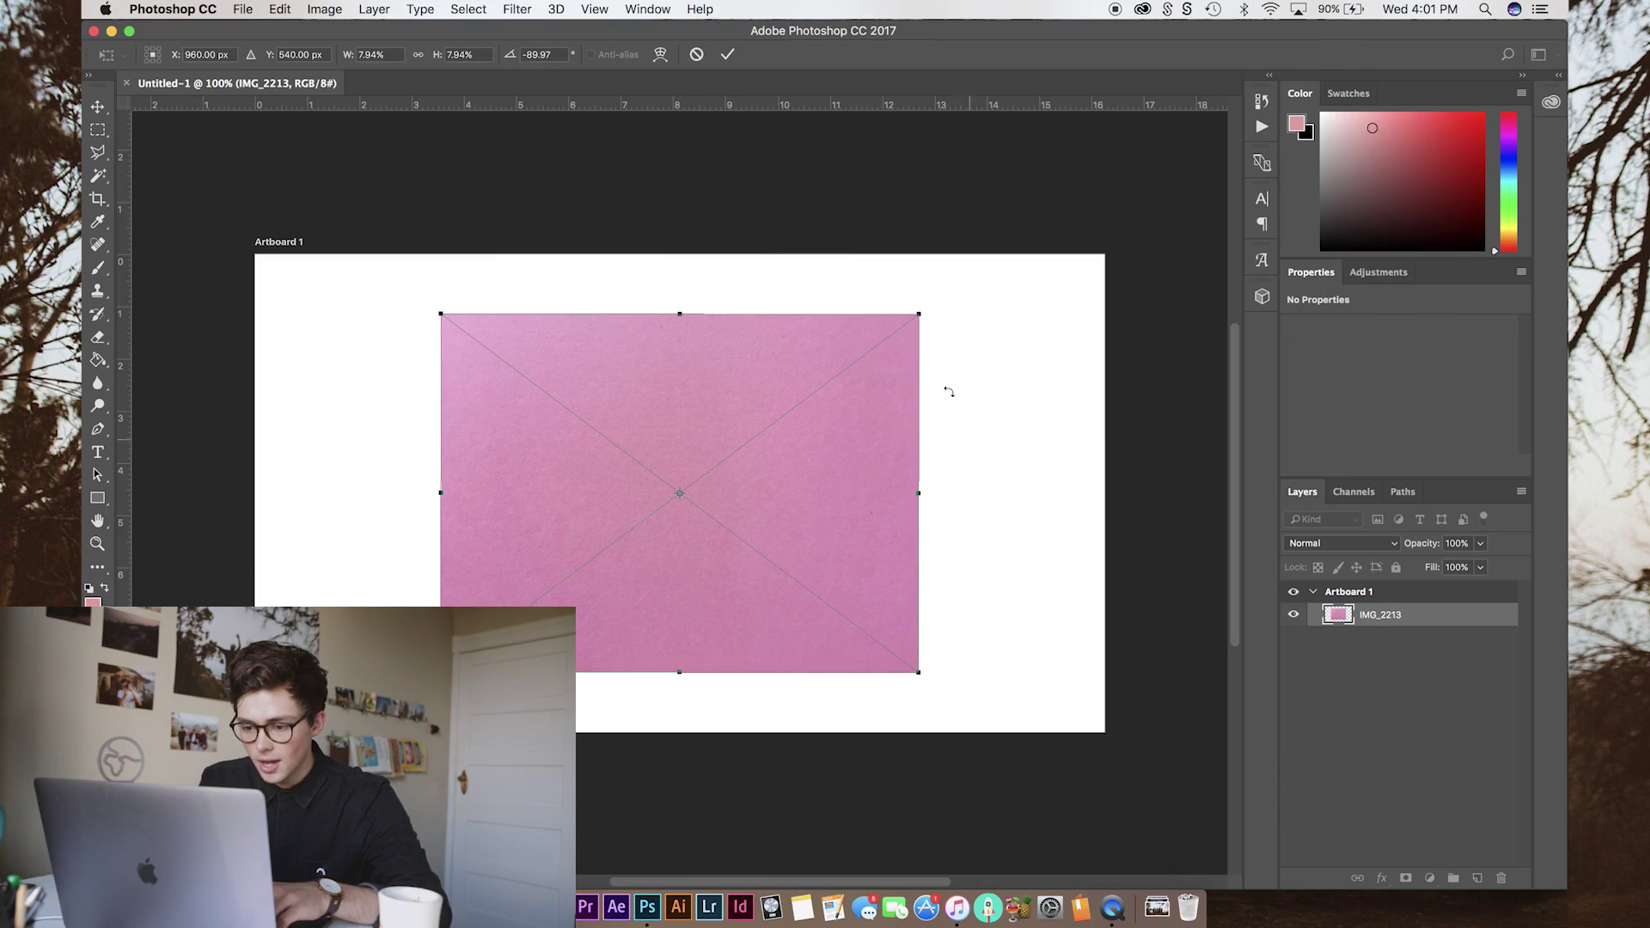
drag(918, 315, 1165, 211)
key(Return)
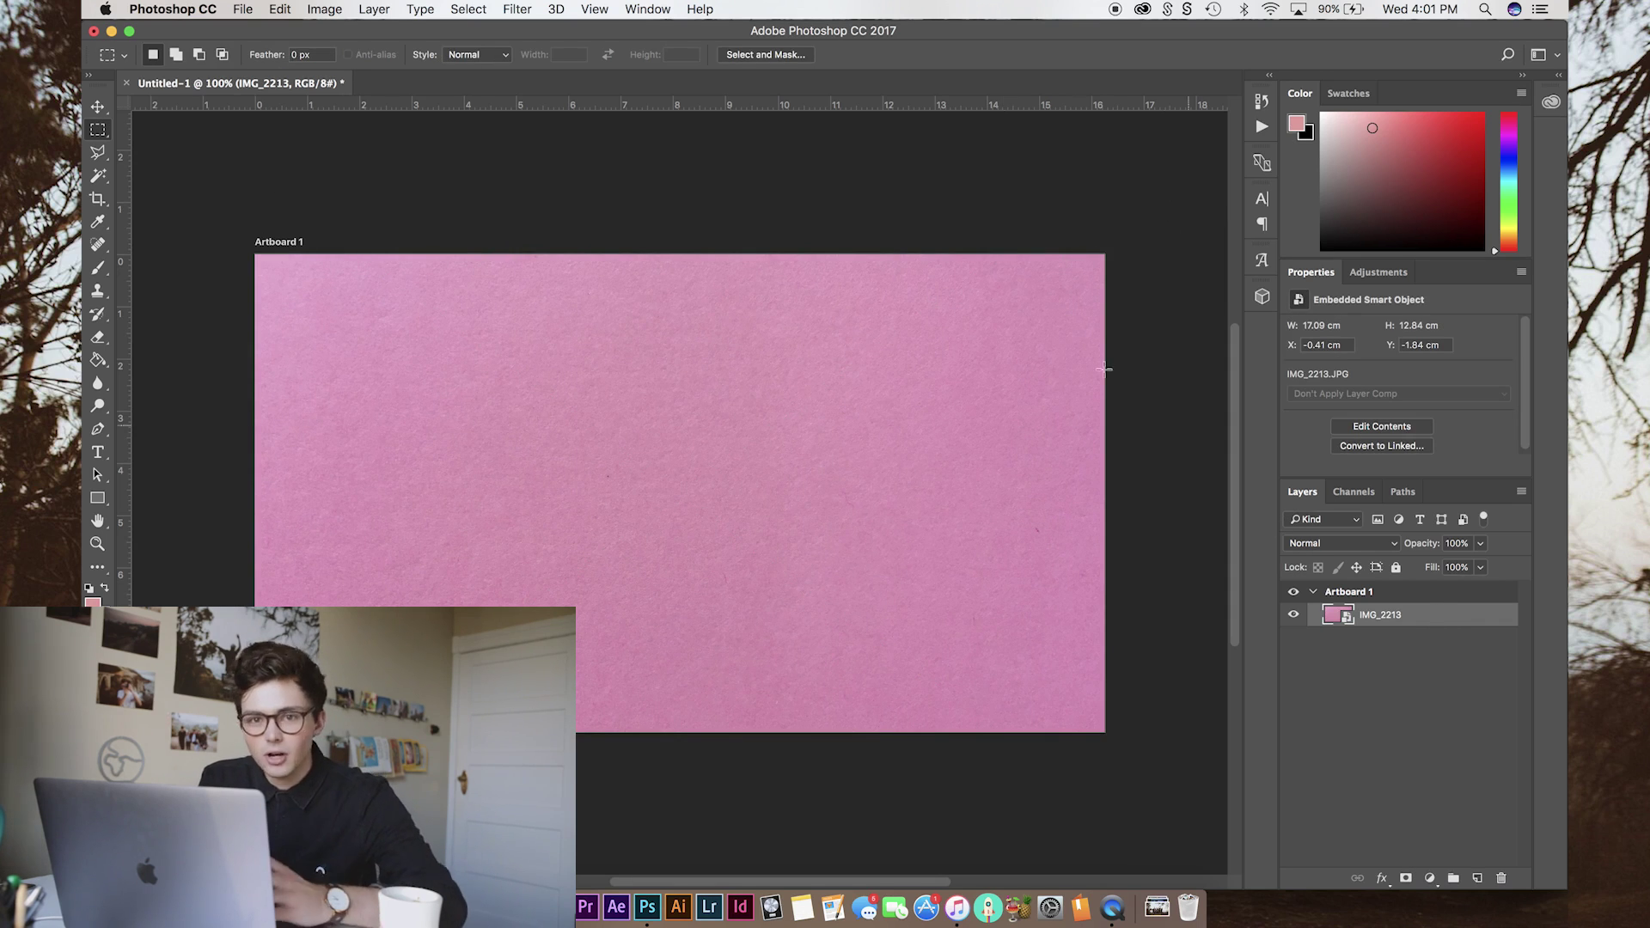
Apply Hue/Saturation to the paper with Hue about +25 and Saturation -16.
click(324, 10)
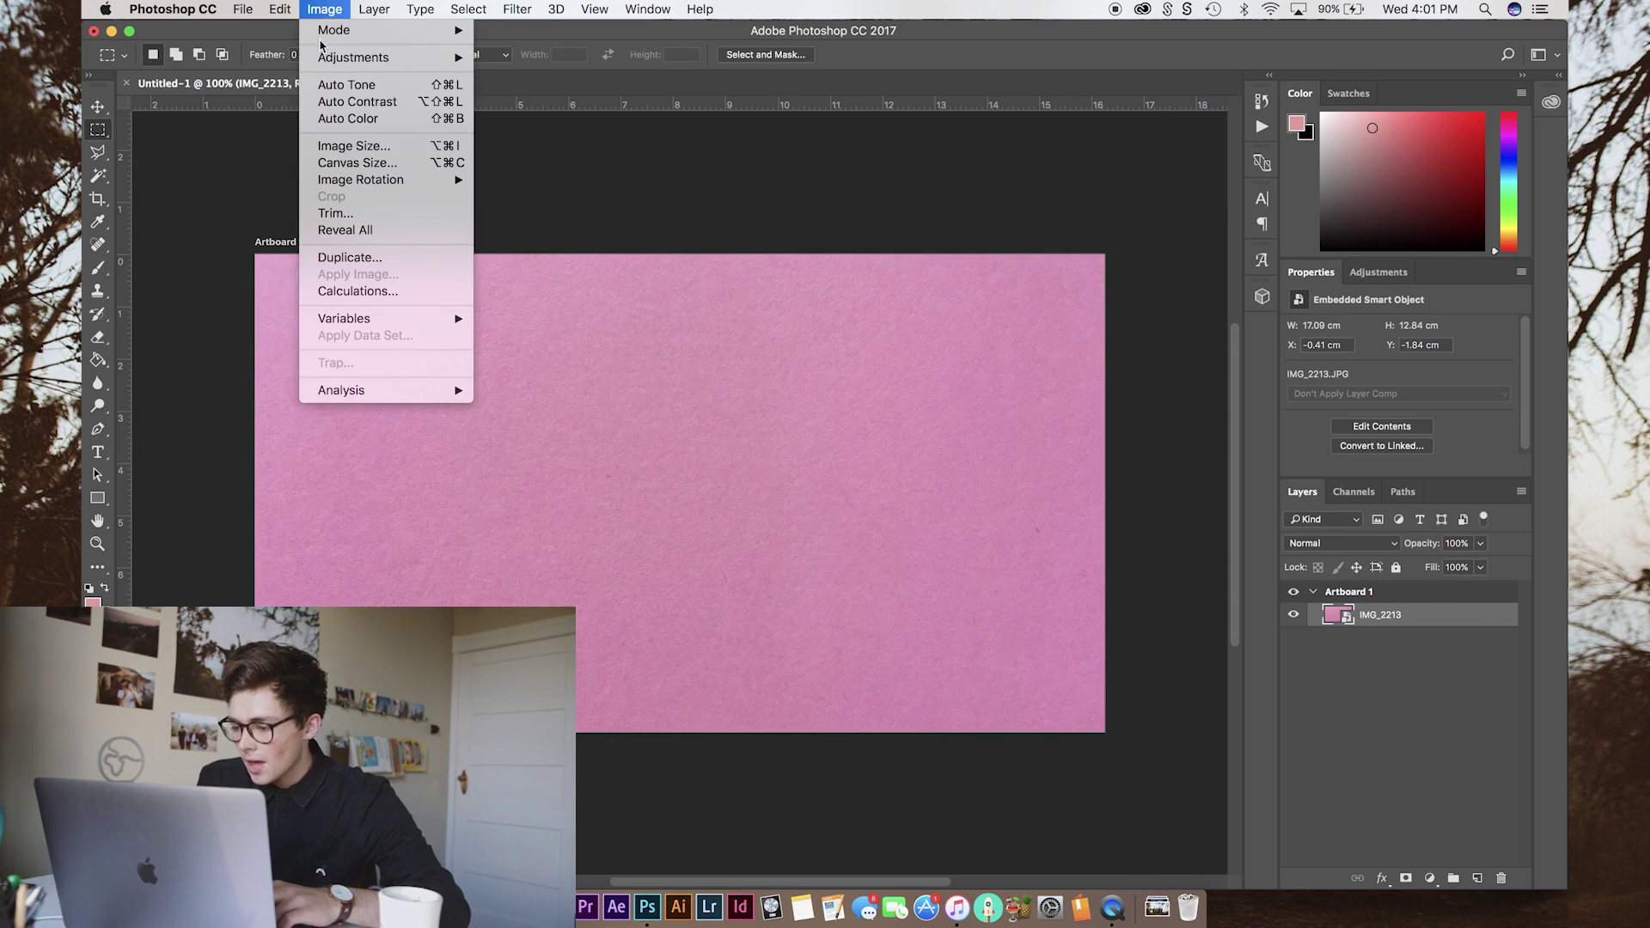
mouse_move(325, 58)
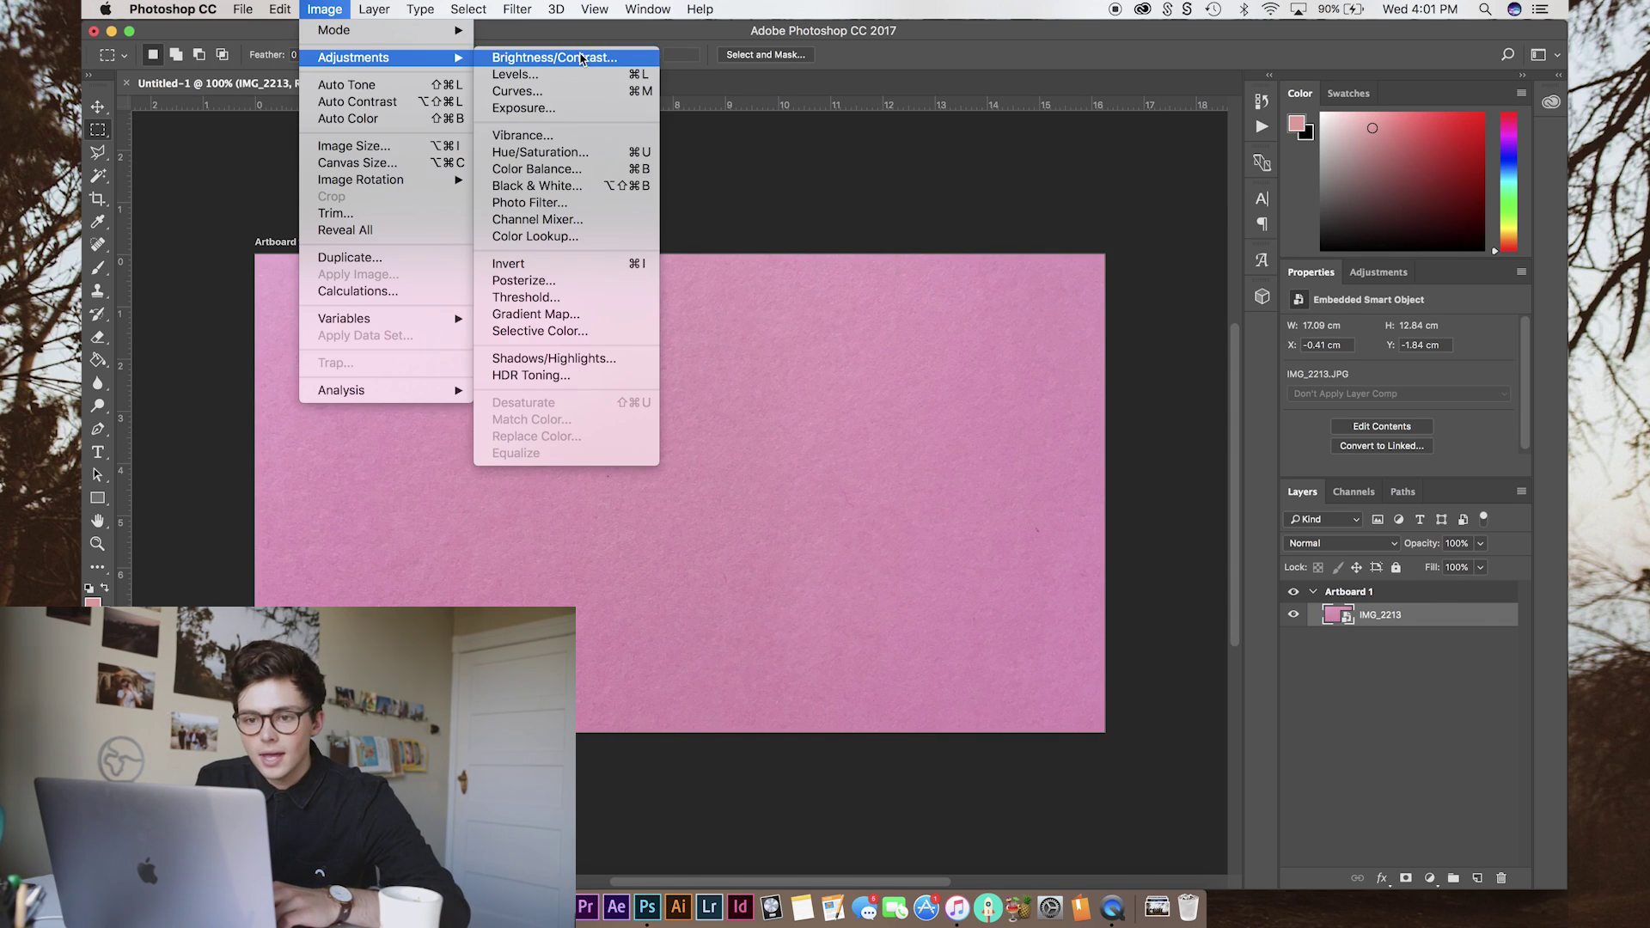
click(565, 152)
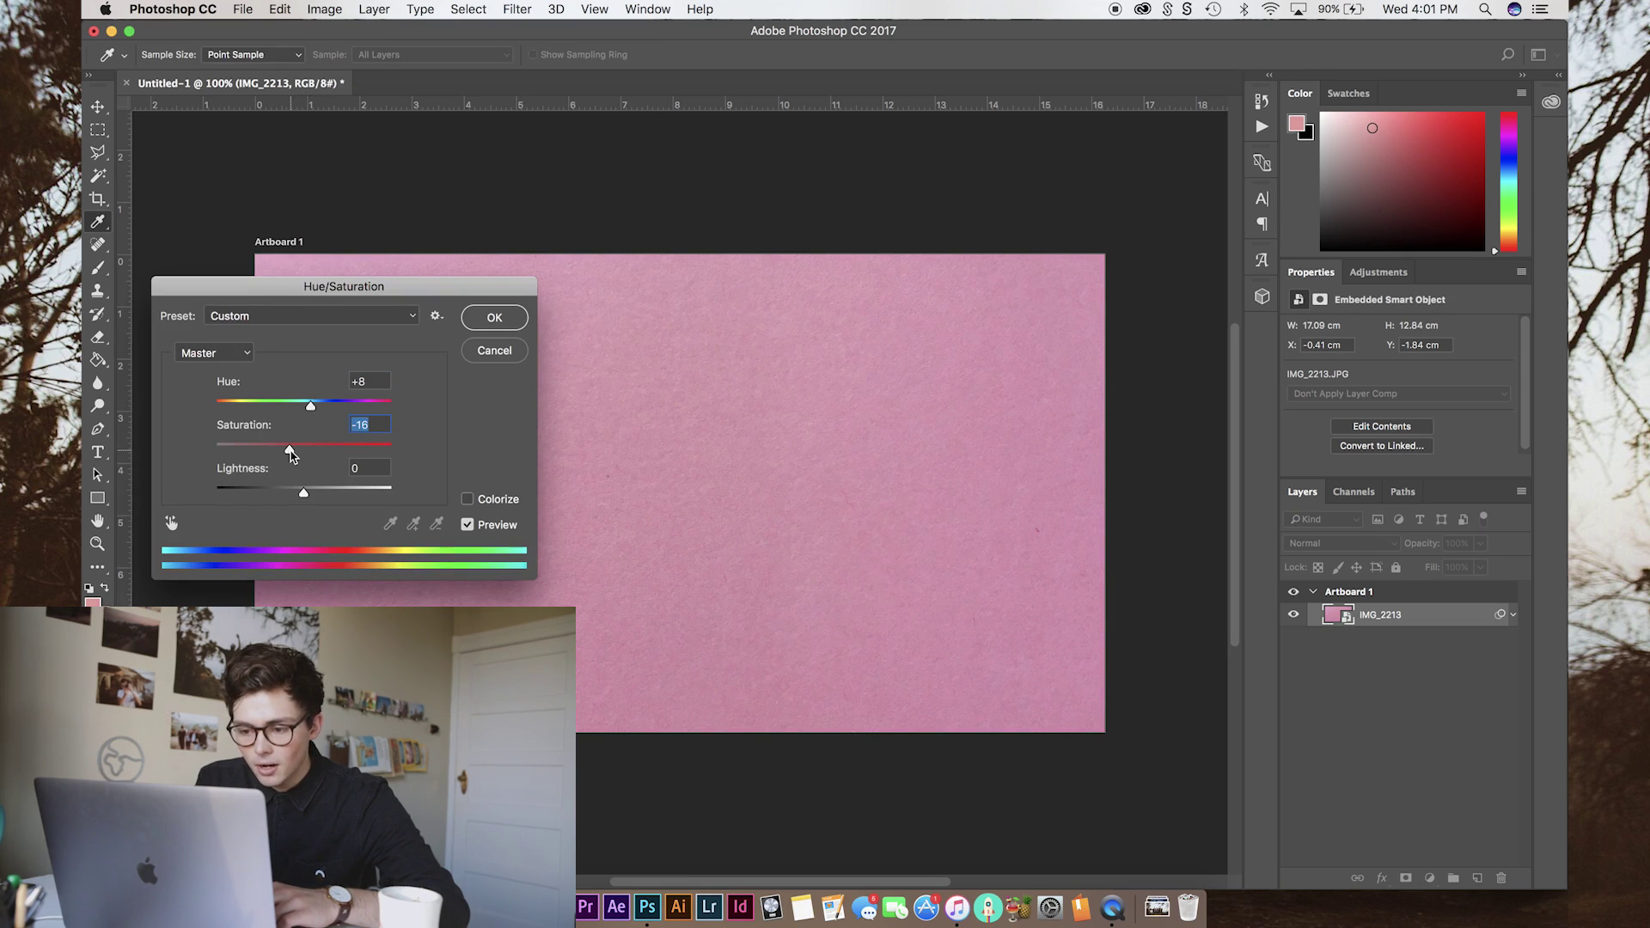
mouse_move(310, 410)
mouse_down()
mouse_move(369, 410)
mouse_move(246, 409)
mouse_move(354, 406)
mouse_move(334, 409)
mouse_up()
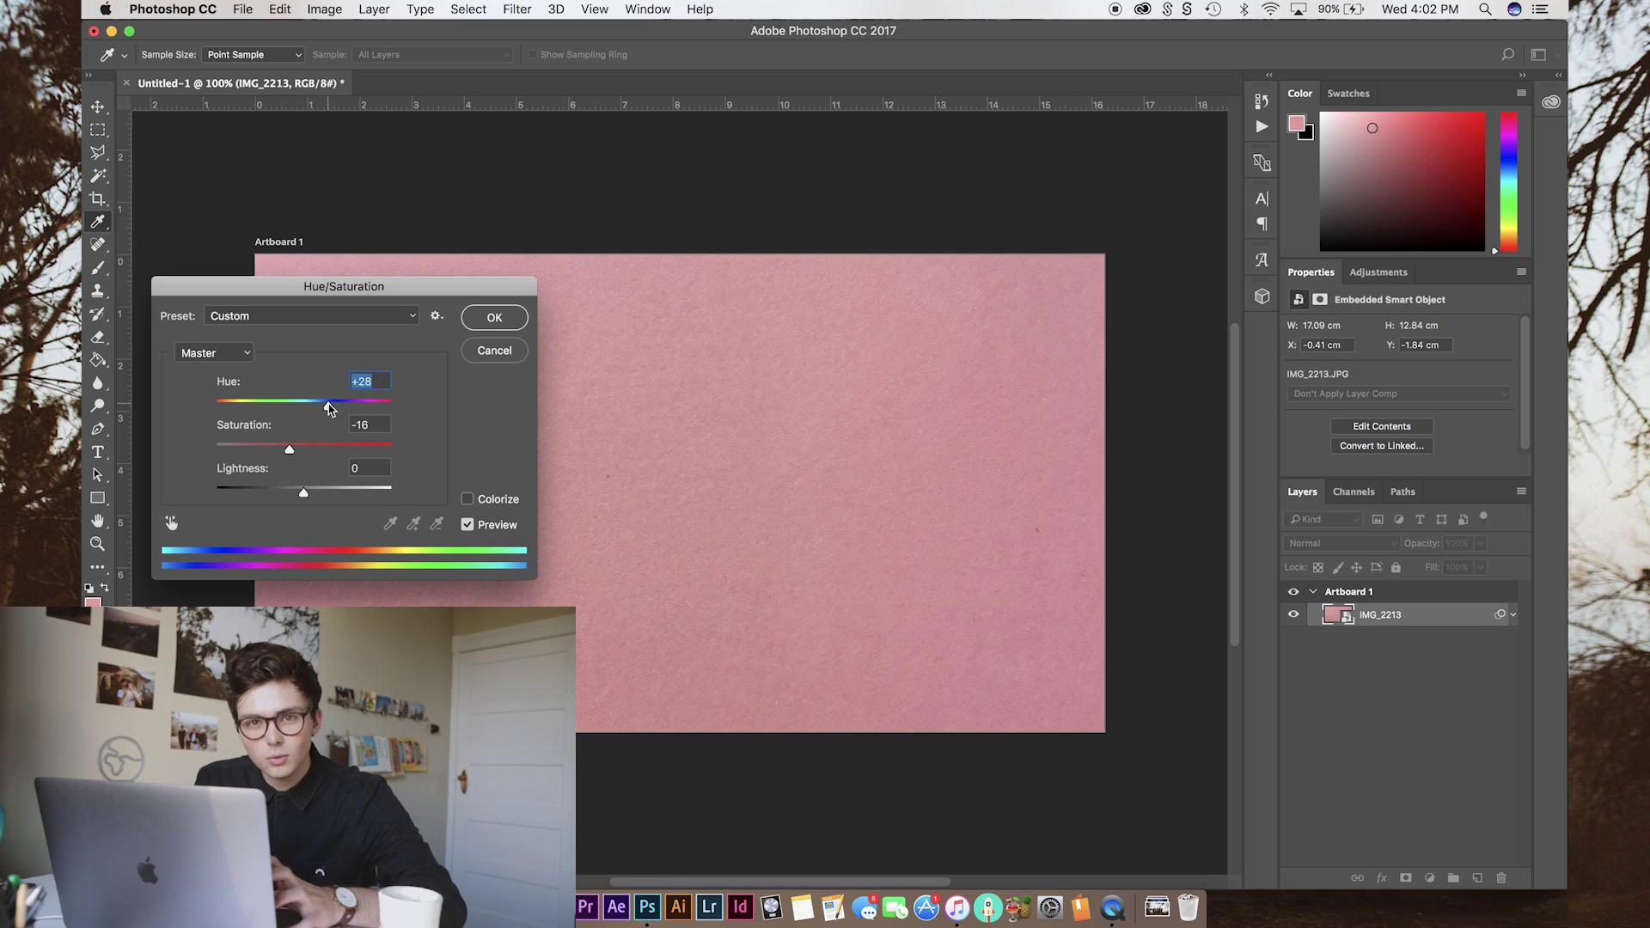
drag(329, 408, 327, 409)
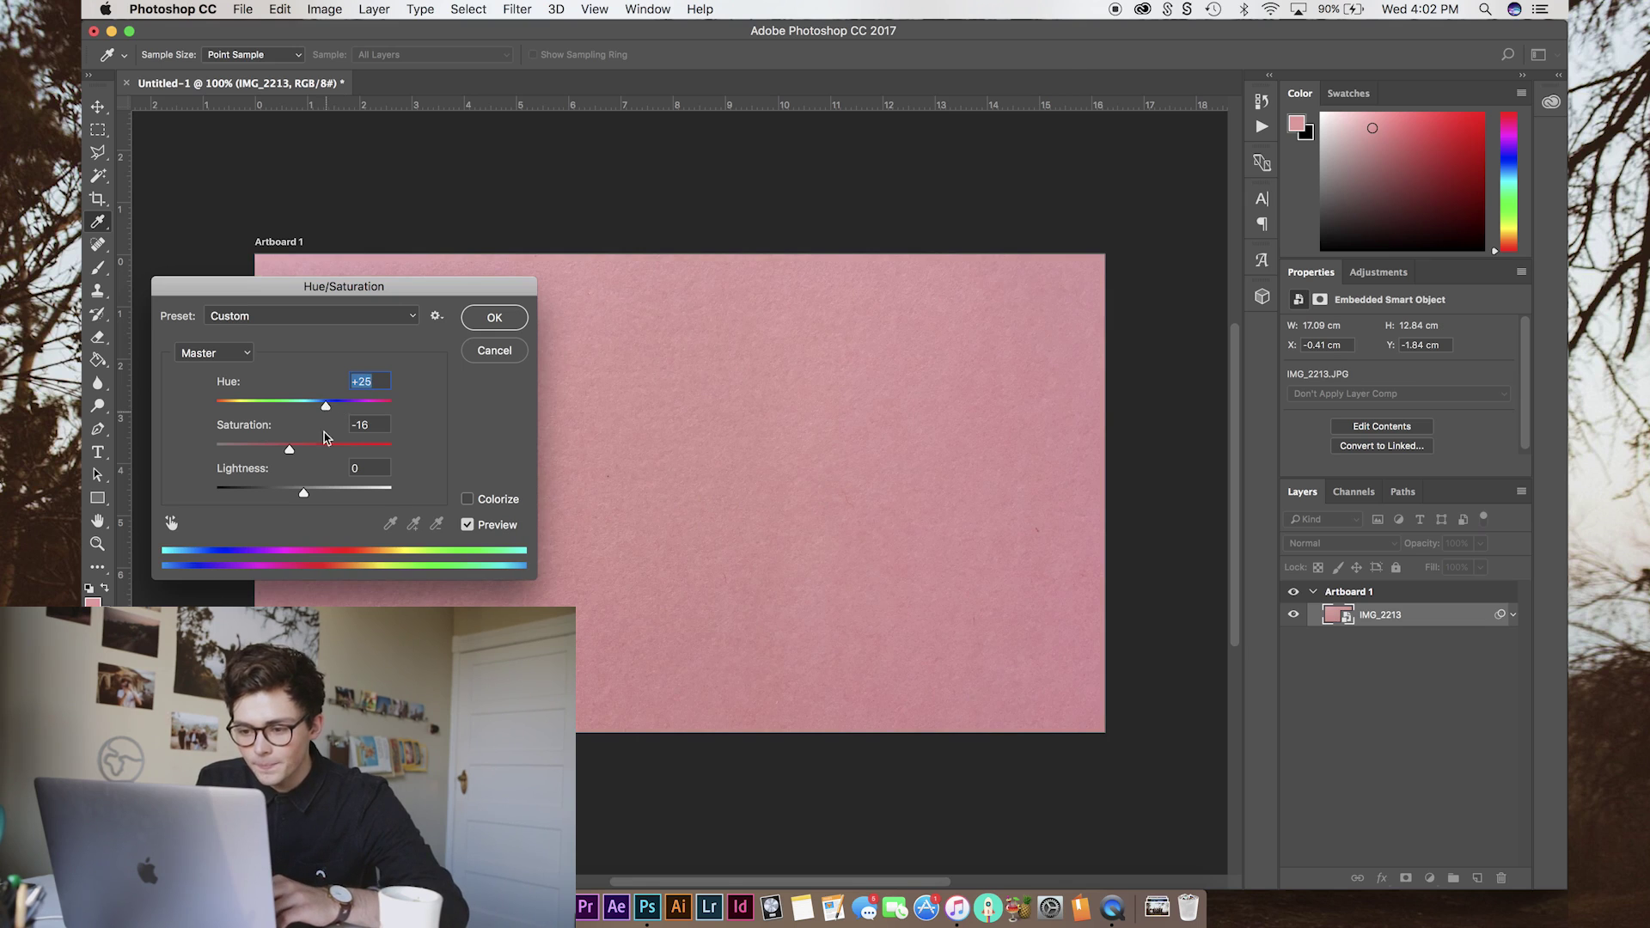
key(Return)
key(m)
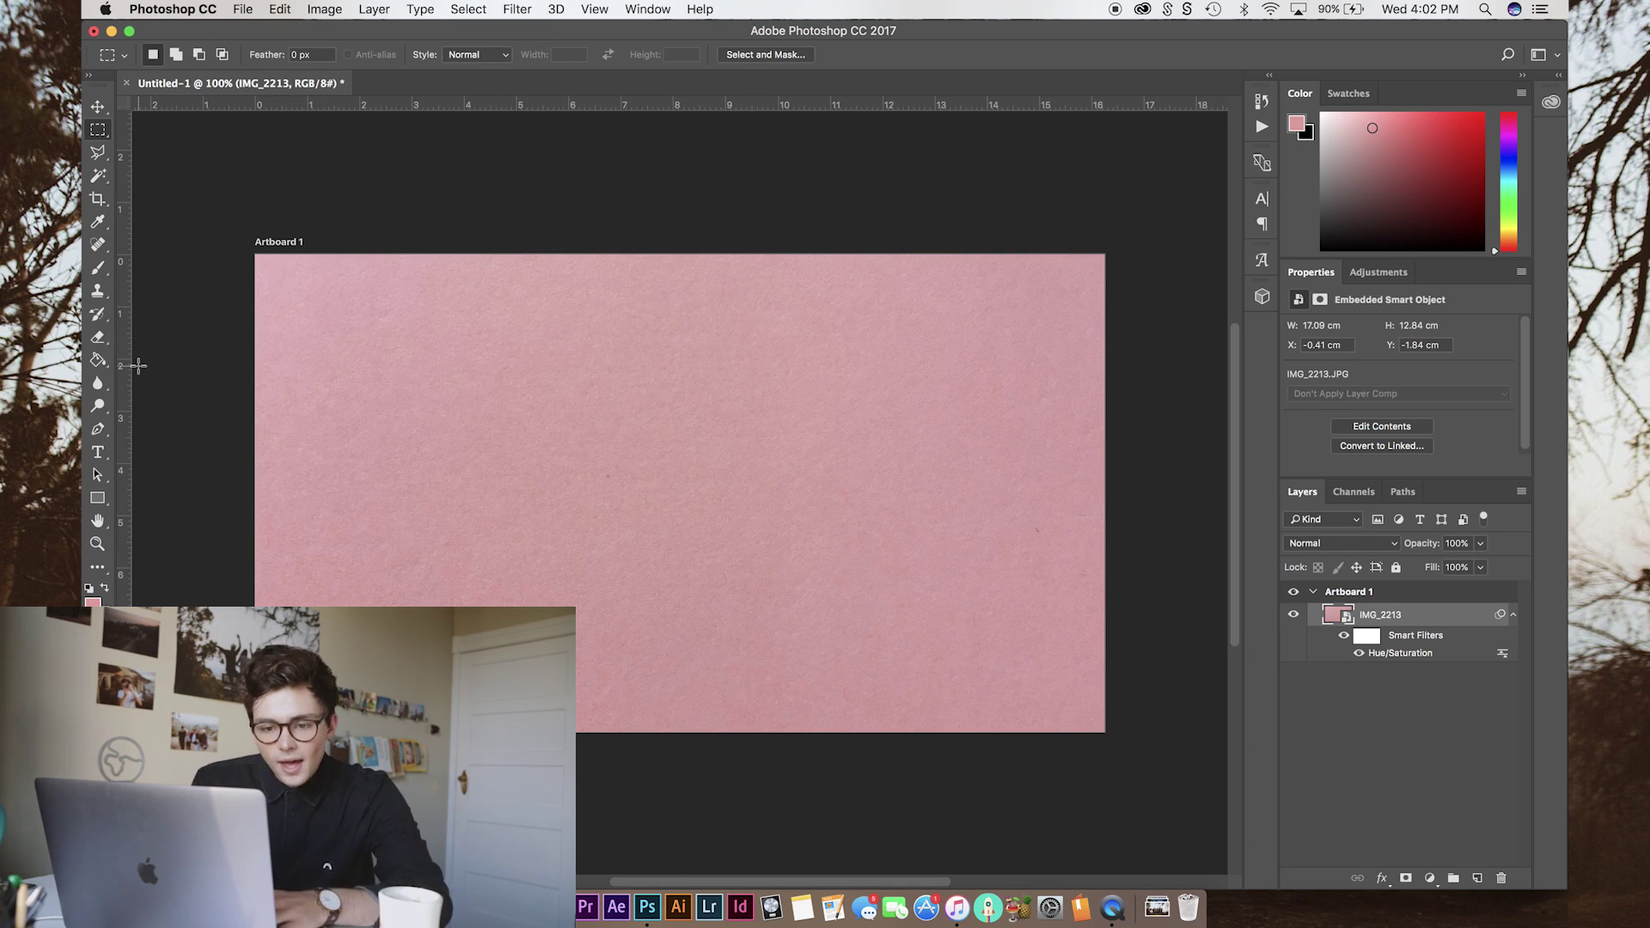
Draw a curved path rising across the paper with the Pen tool.
click(97, 429)
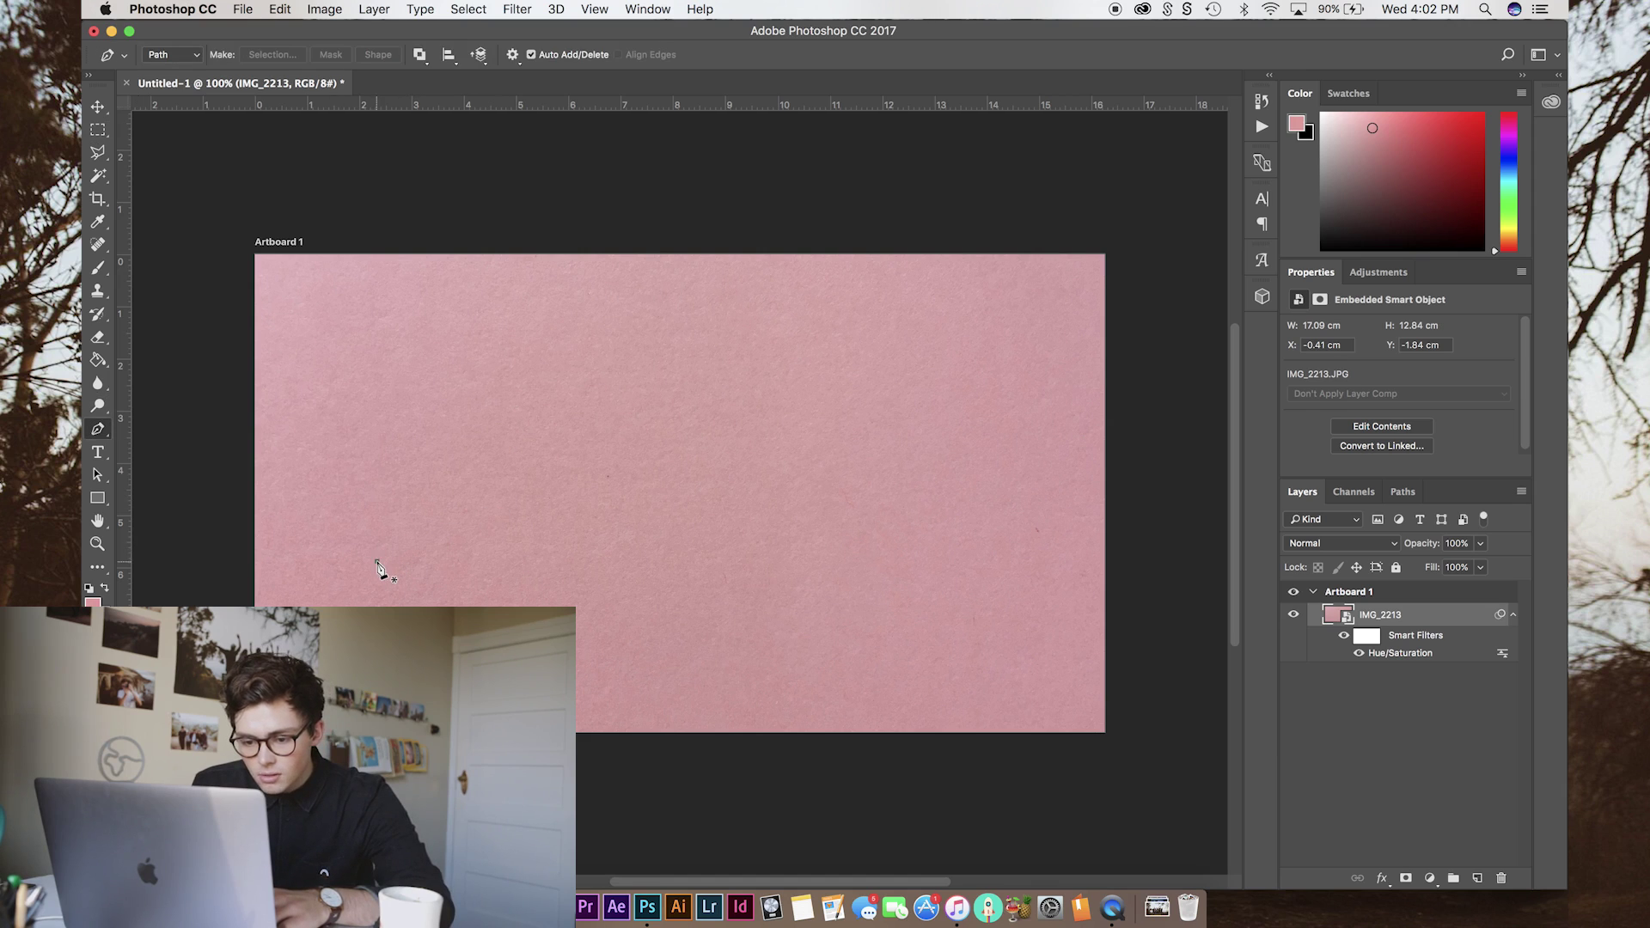
click(436, 527)
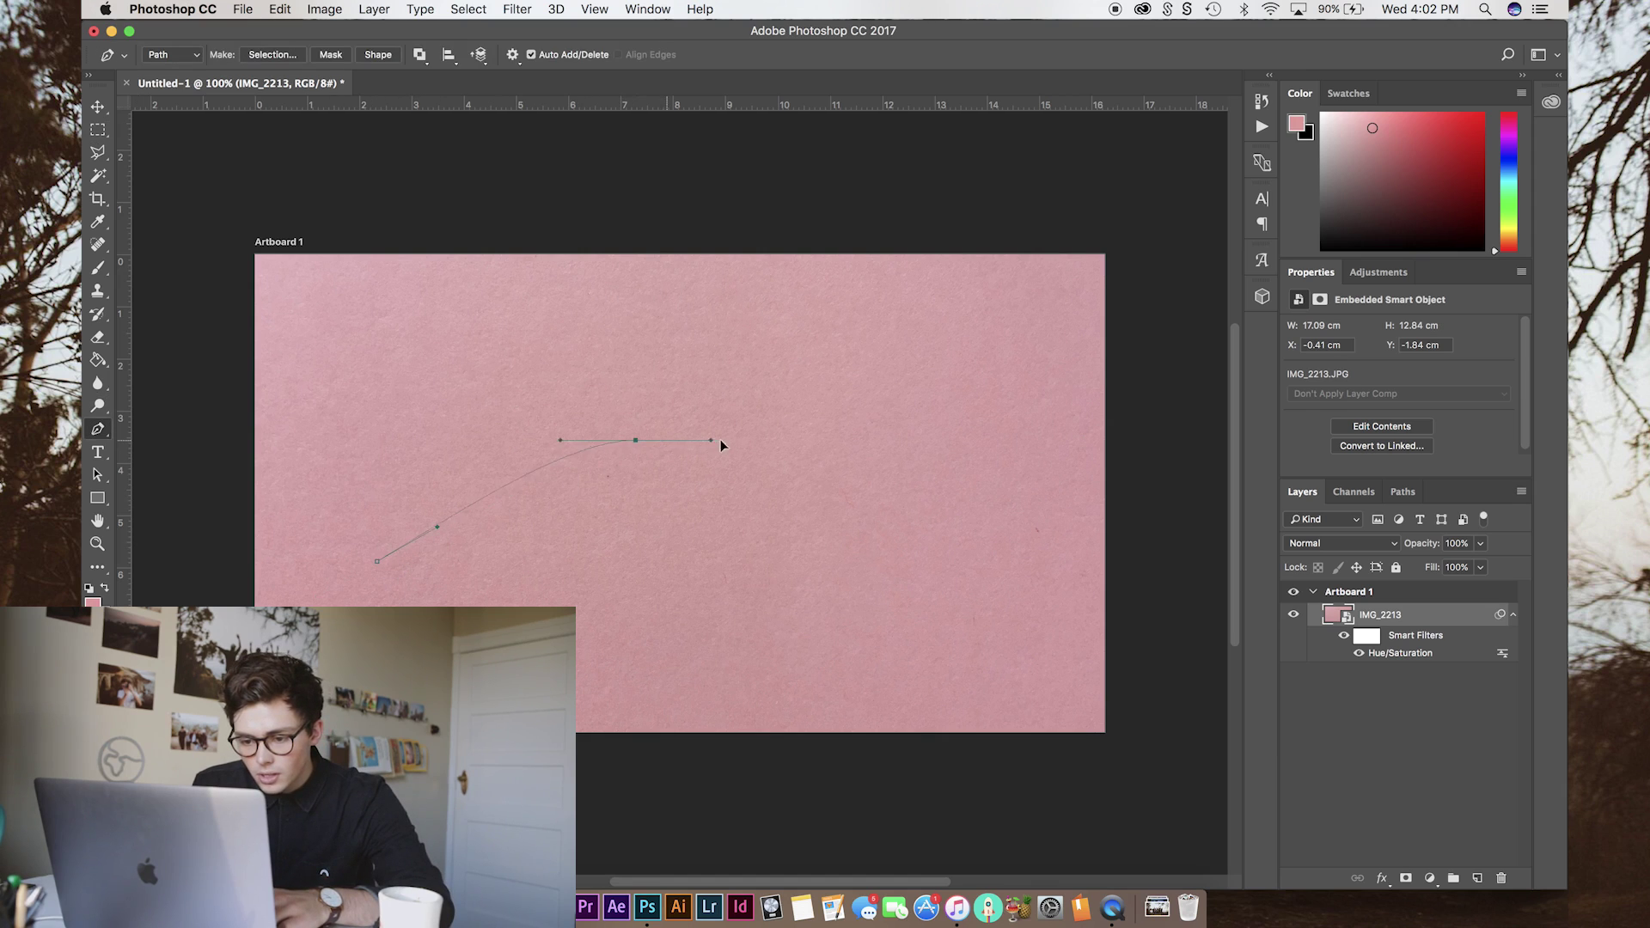
key(ctrl+z)
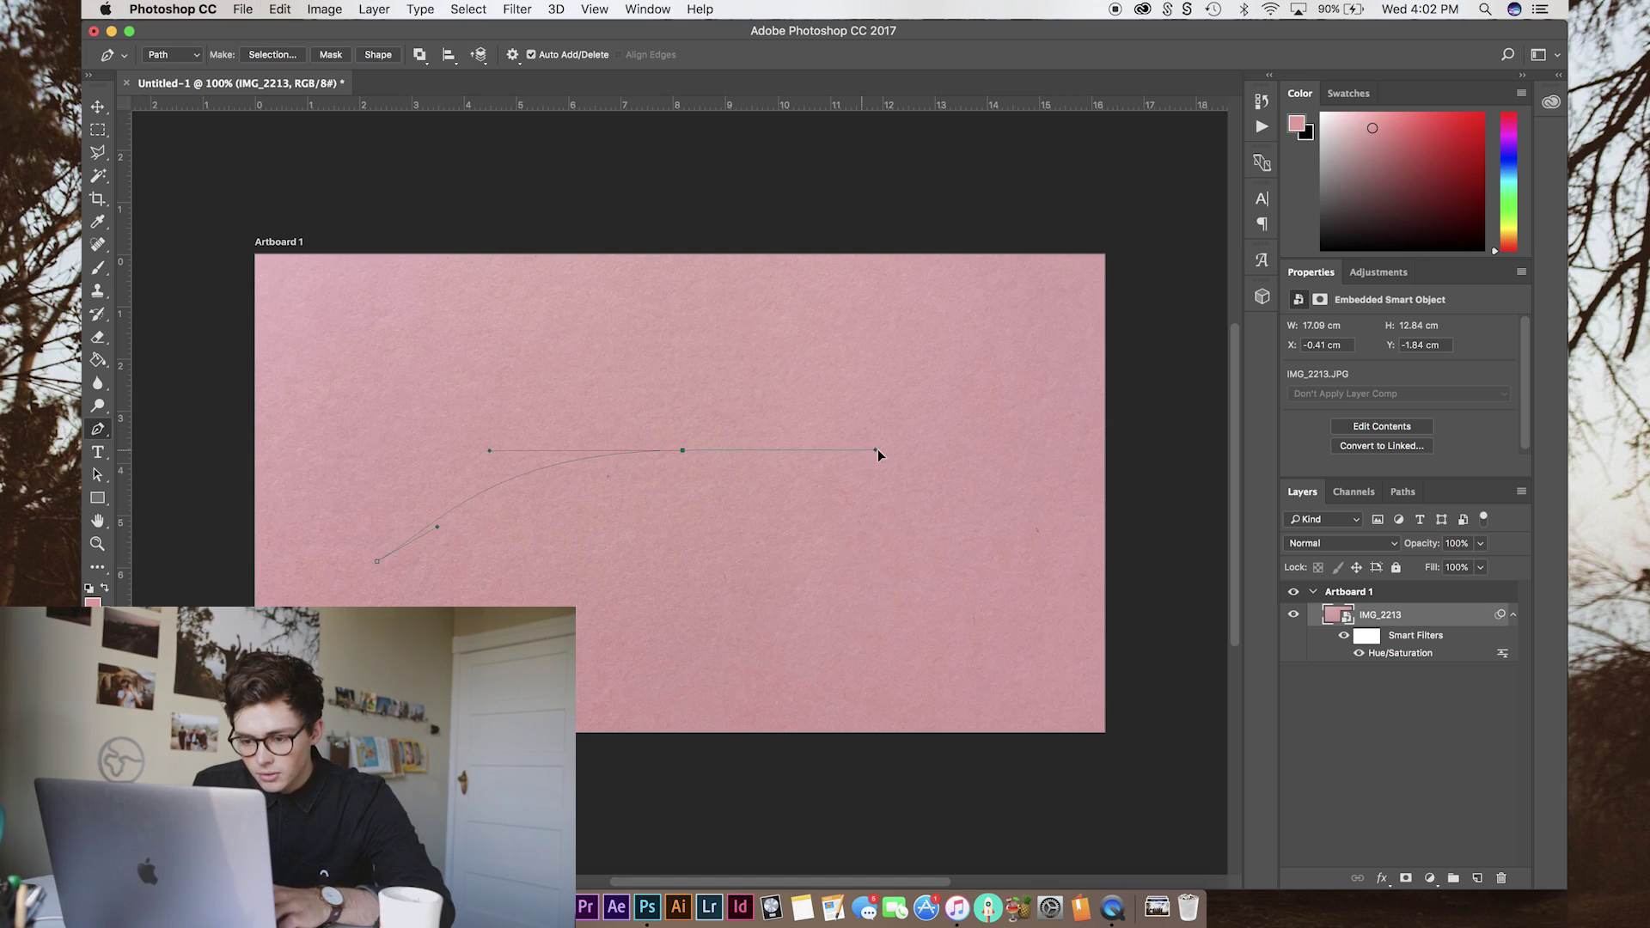
drag(878, 445, 878, 437)
drag(939, 367, 974, 321)
Type CRAFTERNOON! along the curved path.
click(98, 107)
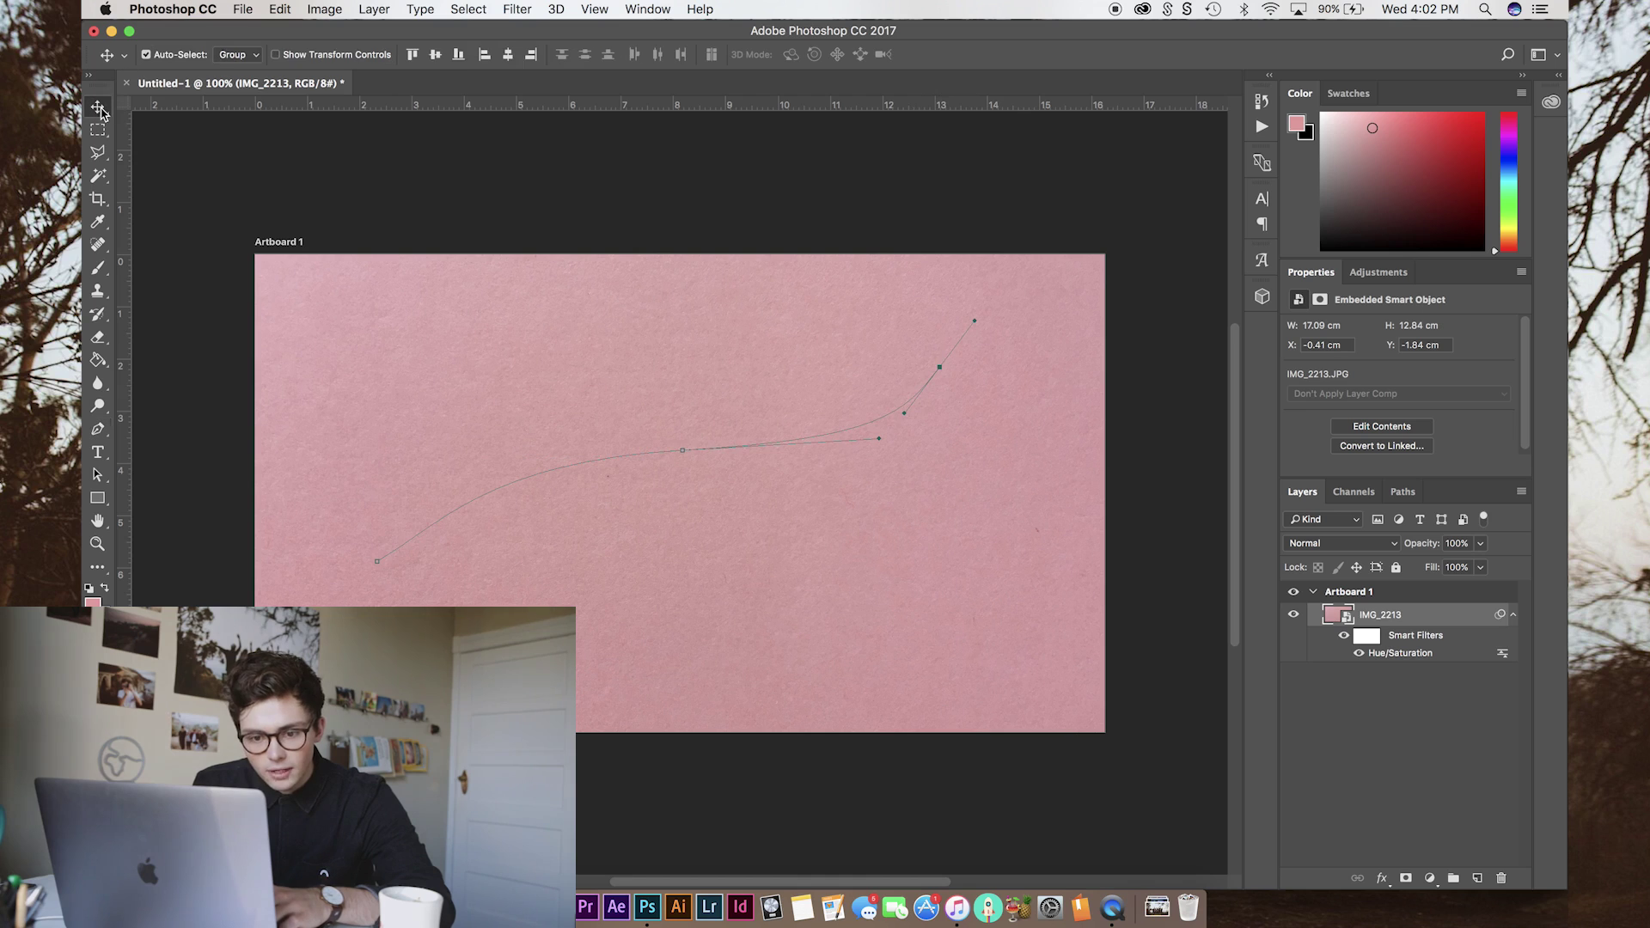
click(97, 452)
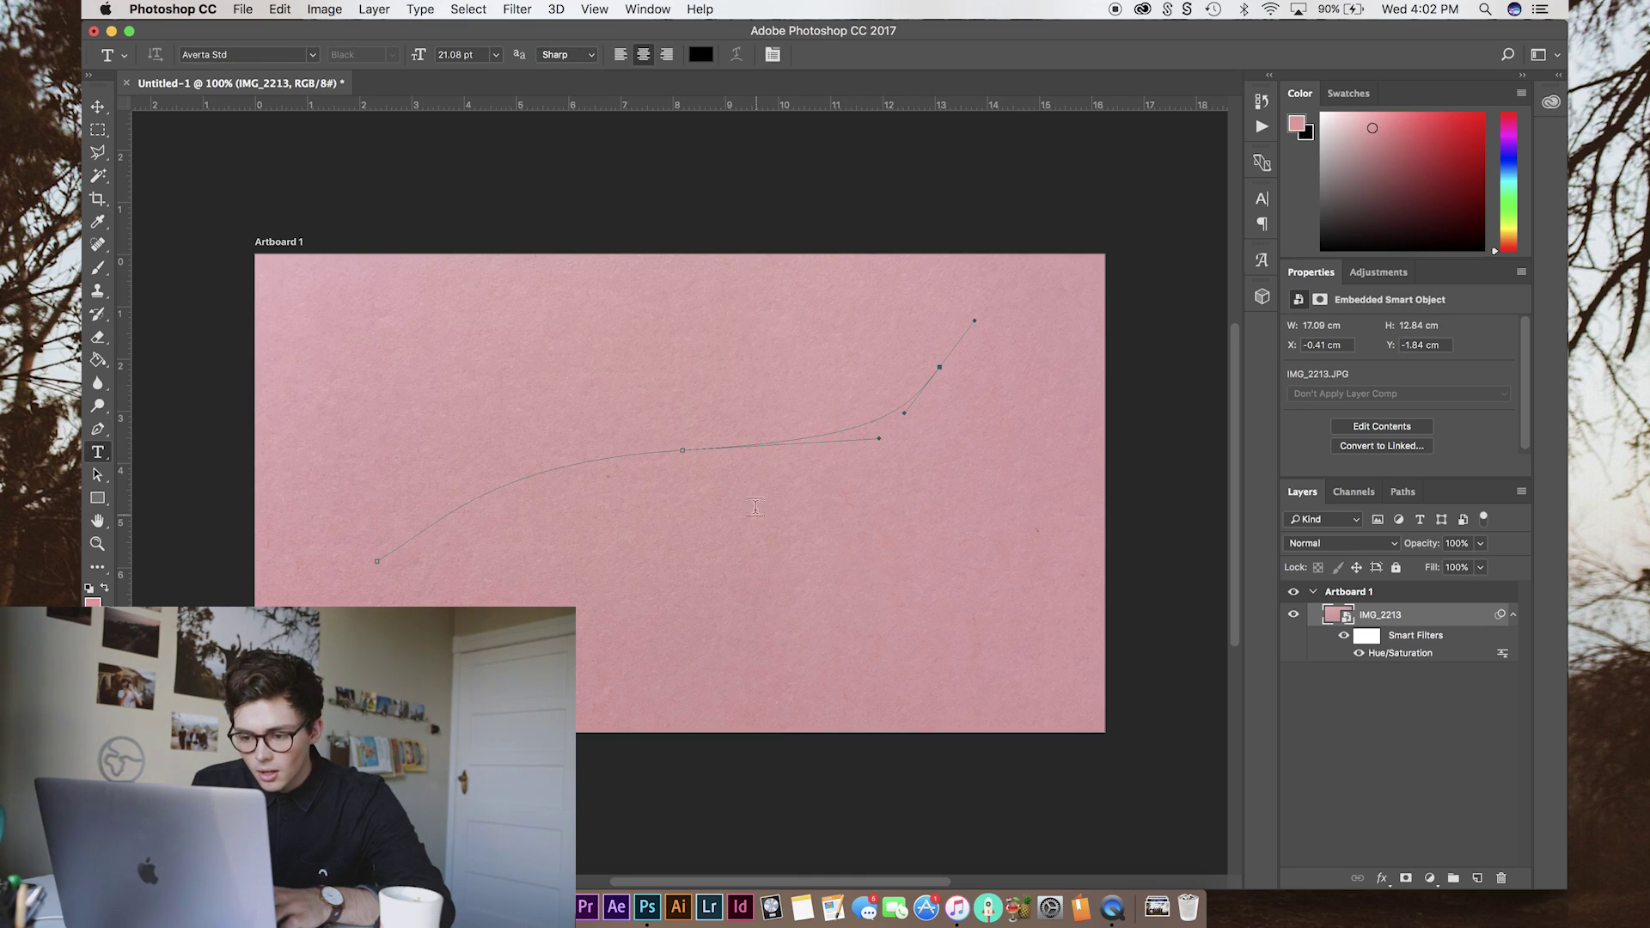
click(682, 448)
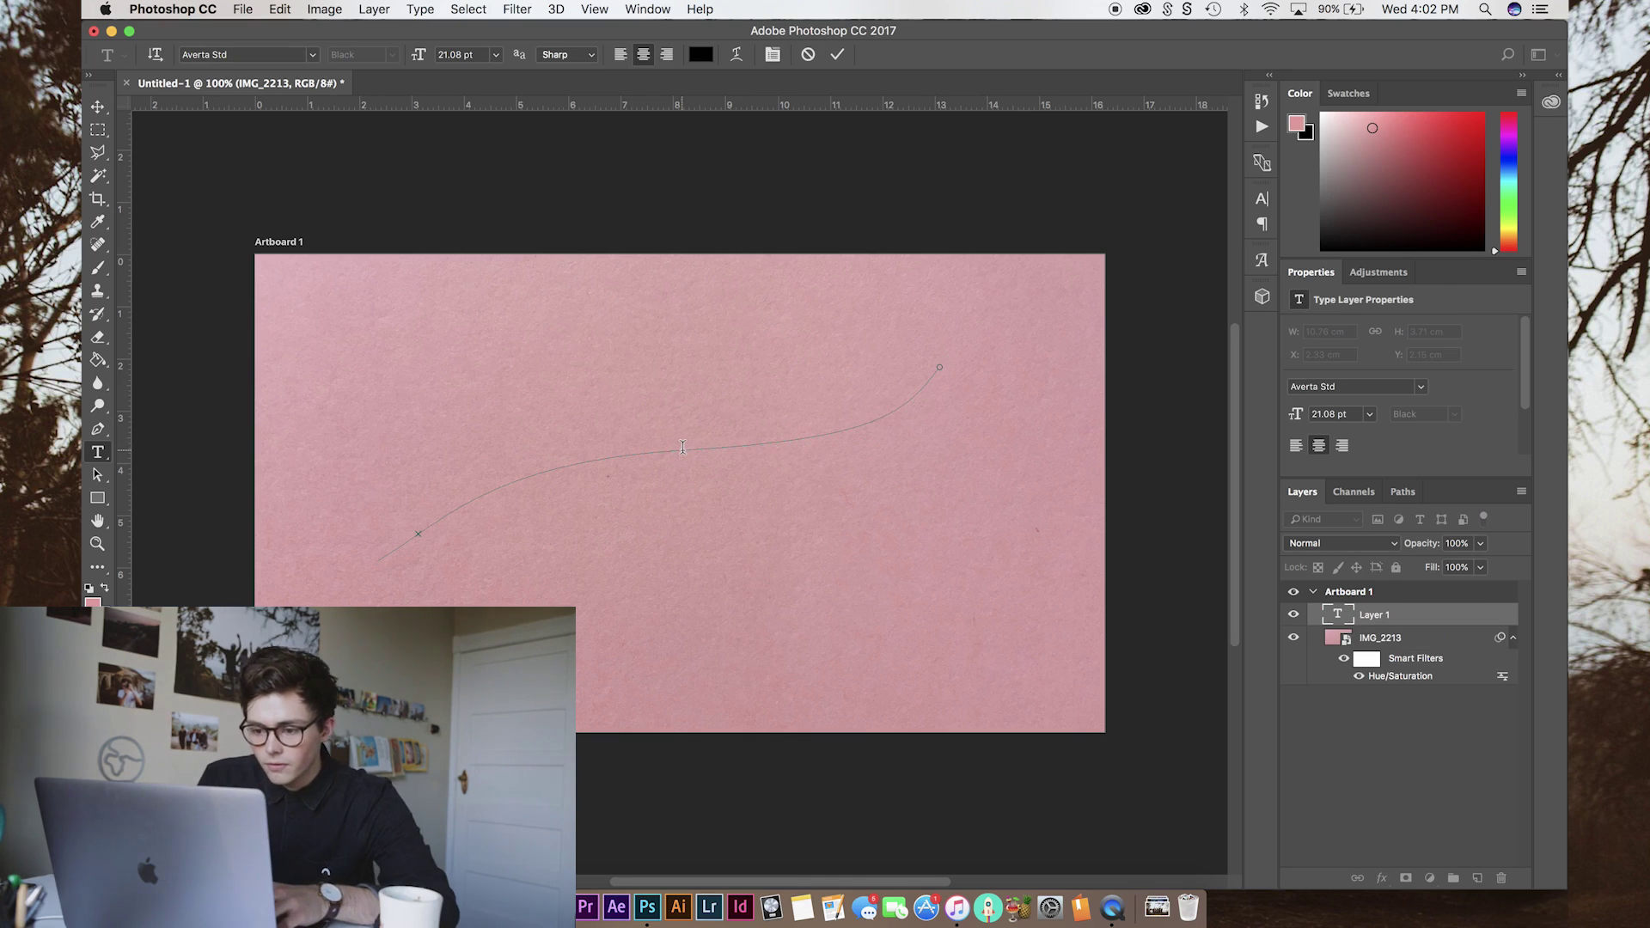
text(CRA)
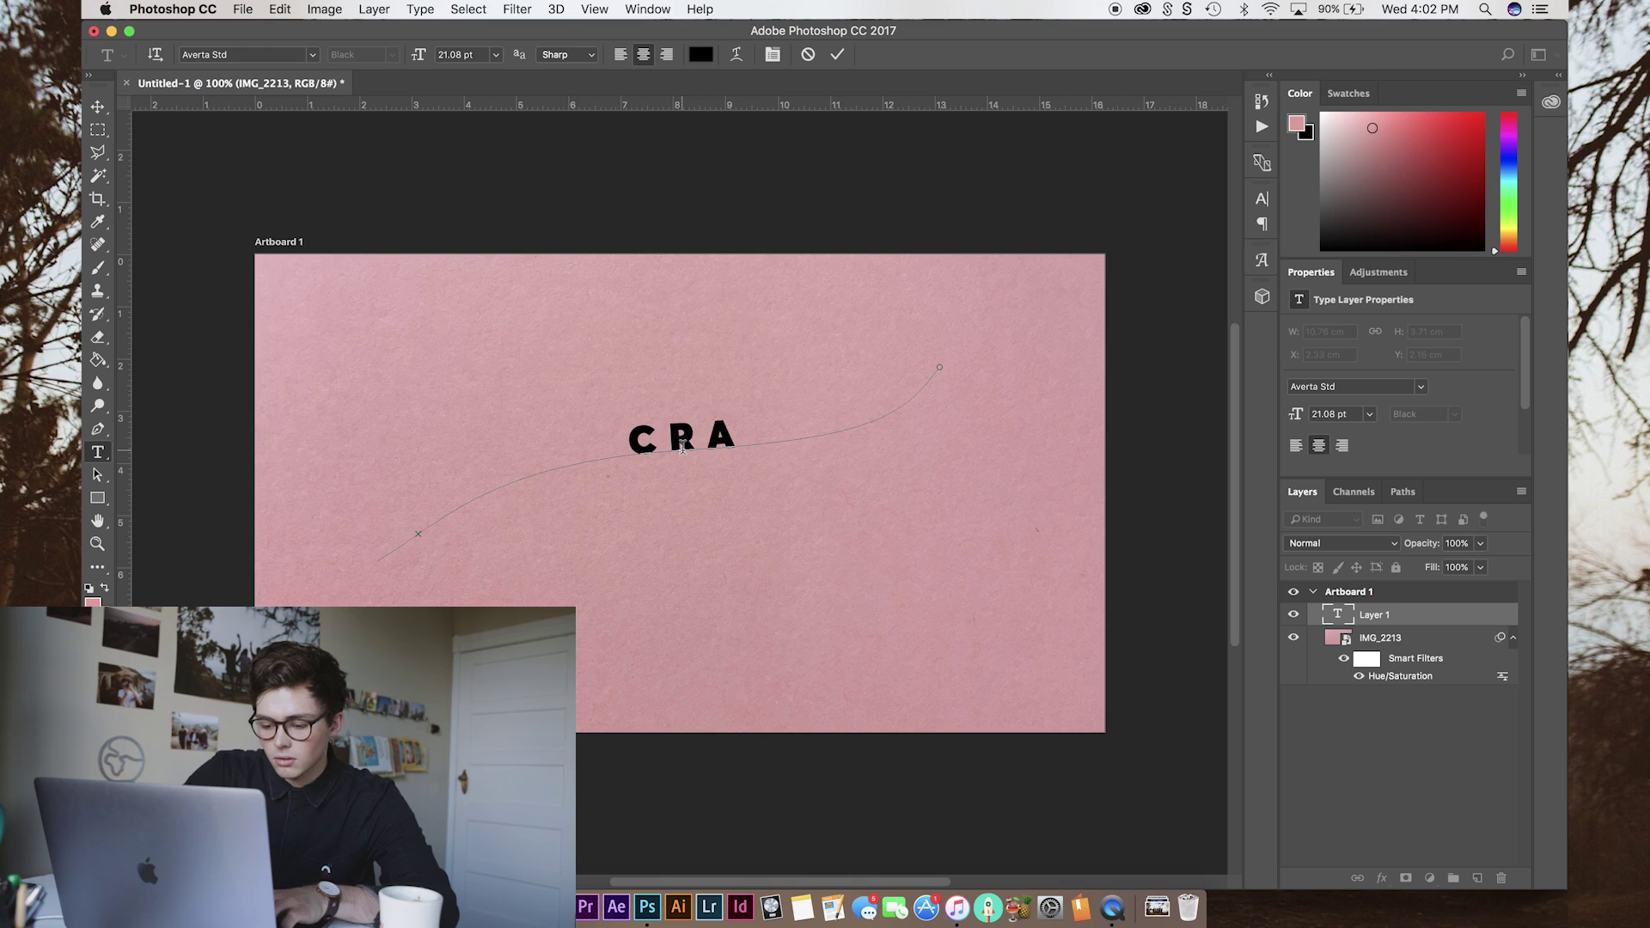
text(FTERNOON!)
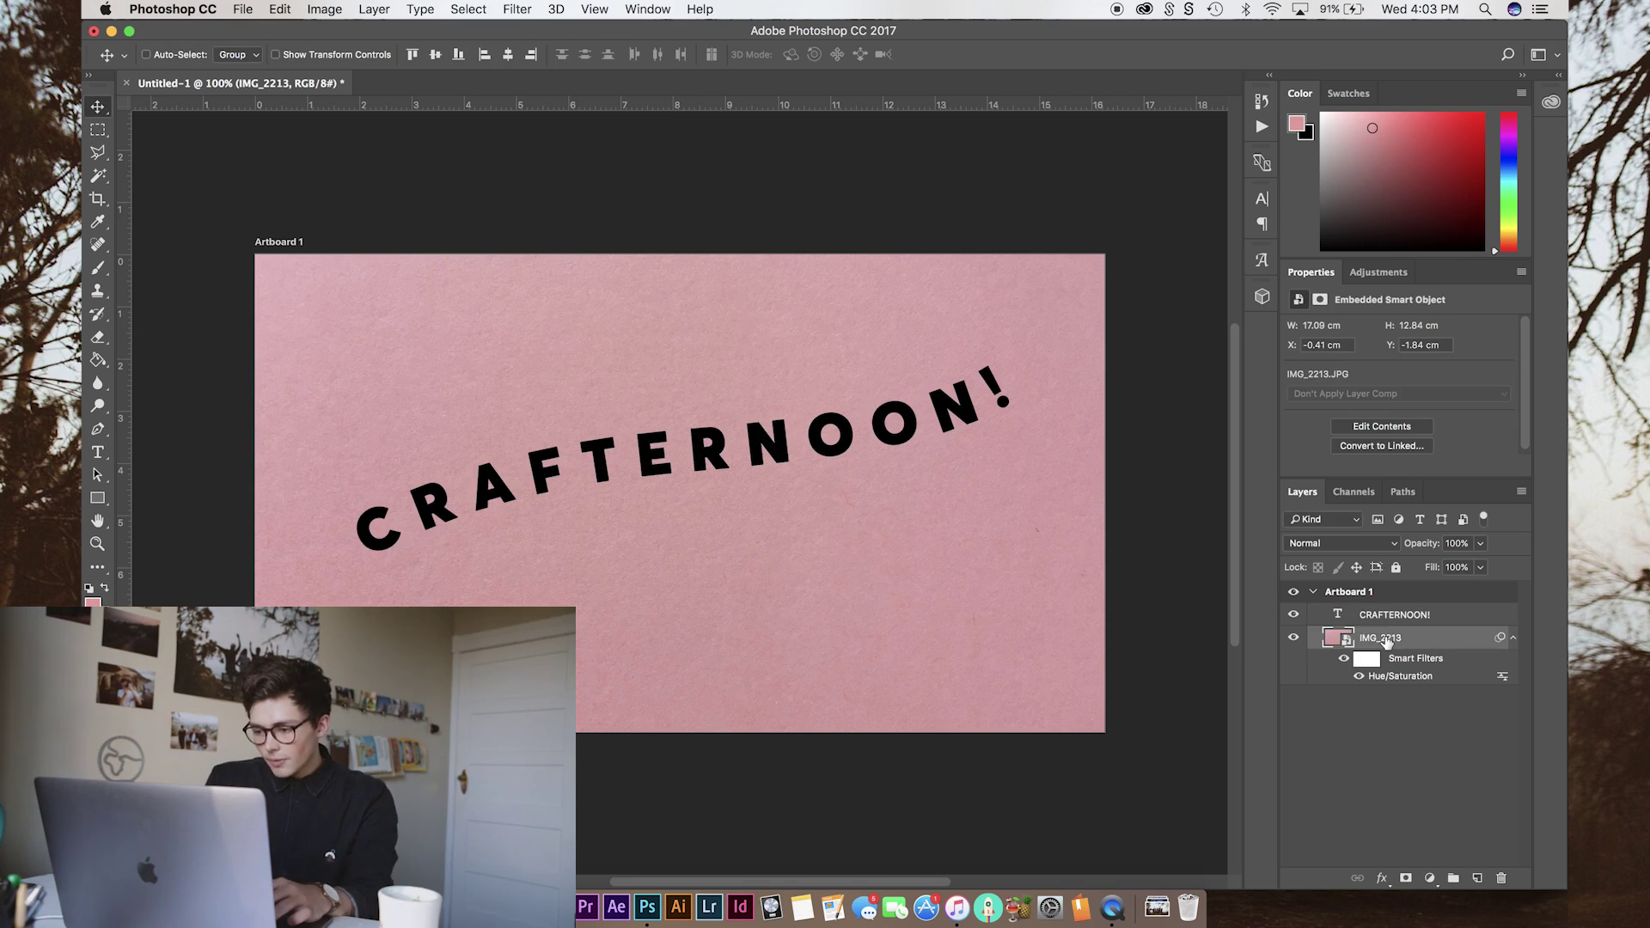
Duplicate the IMG_2213 paper layer.
right_click(1388, 638)
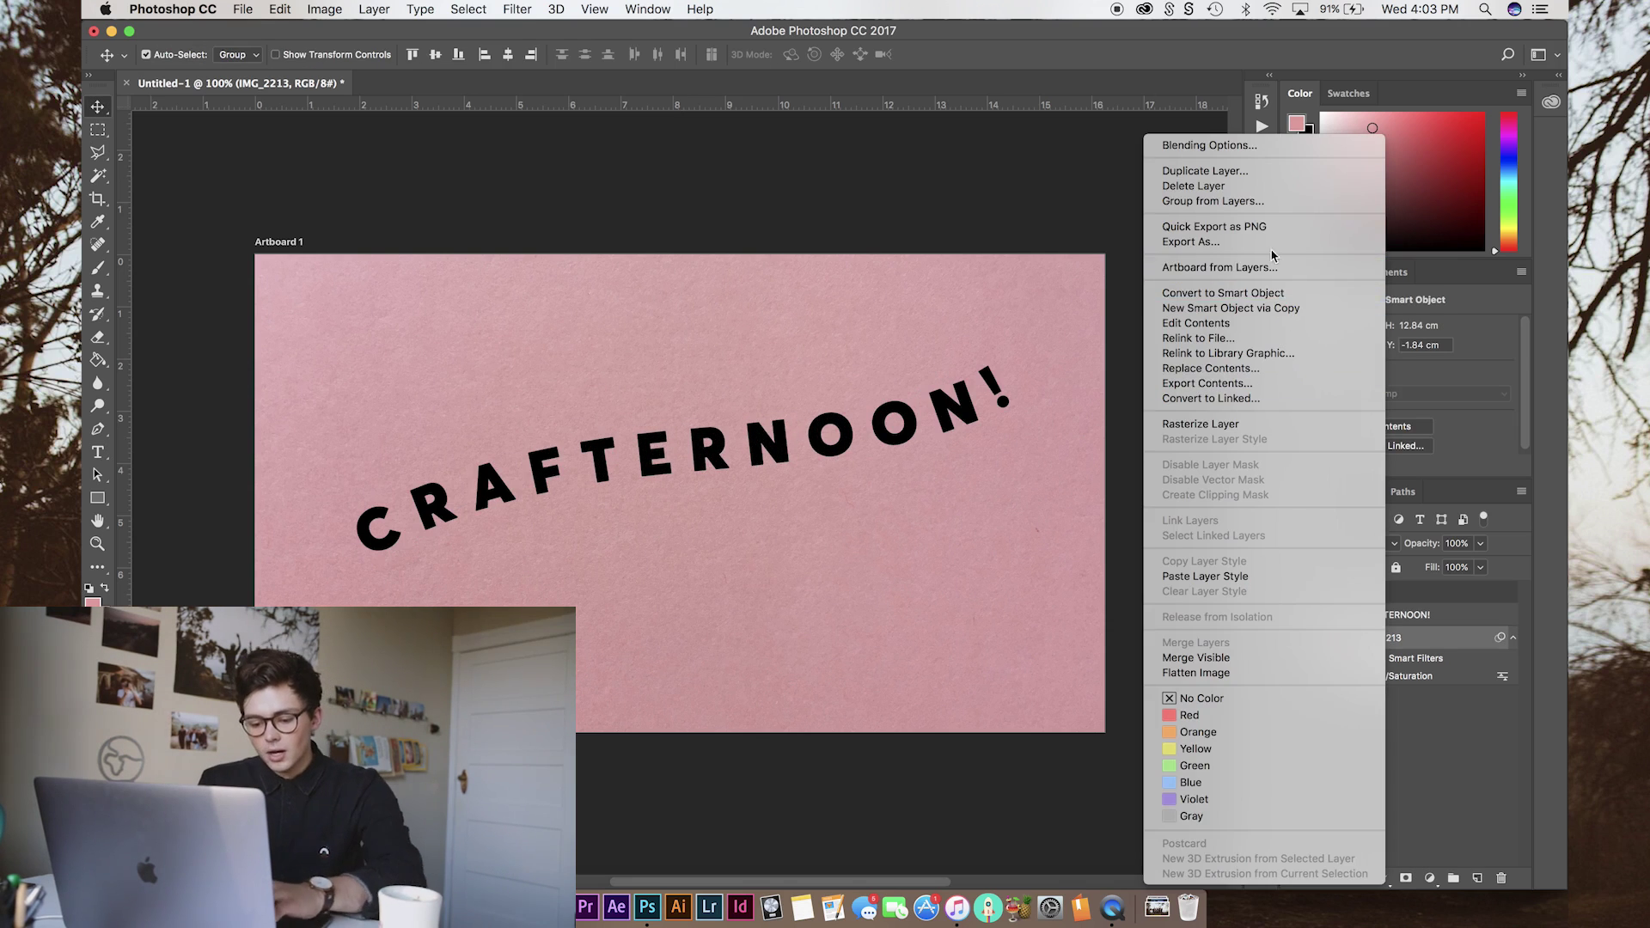
click(1238, 171)
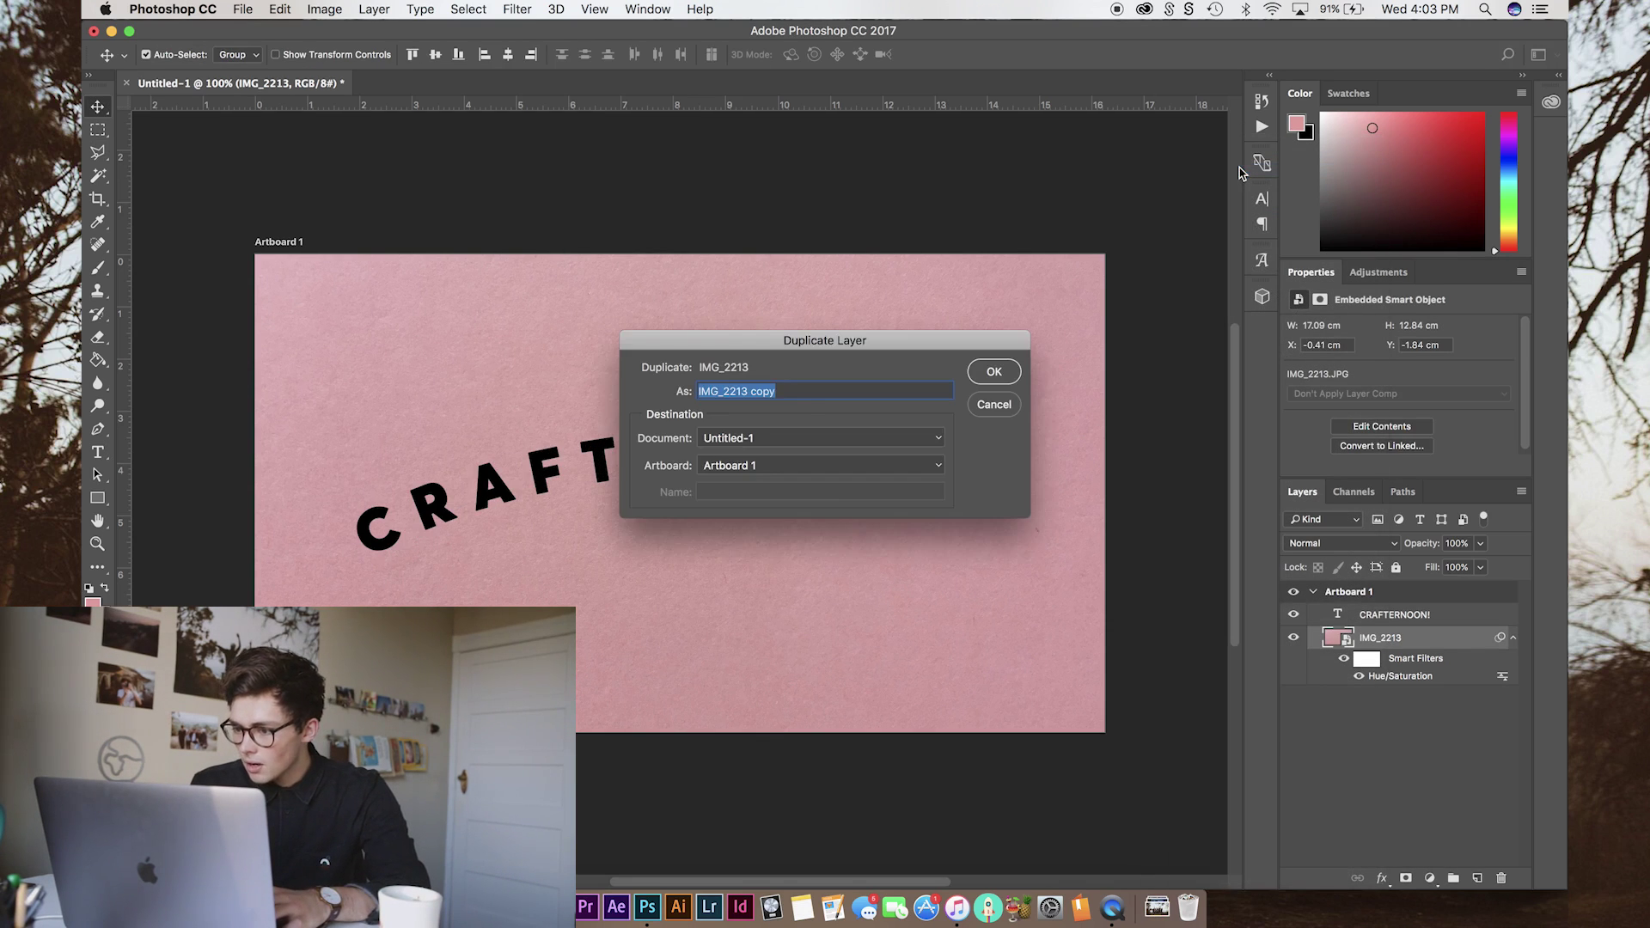
key(Return)
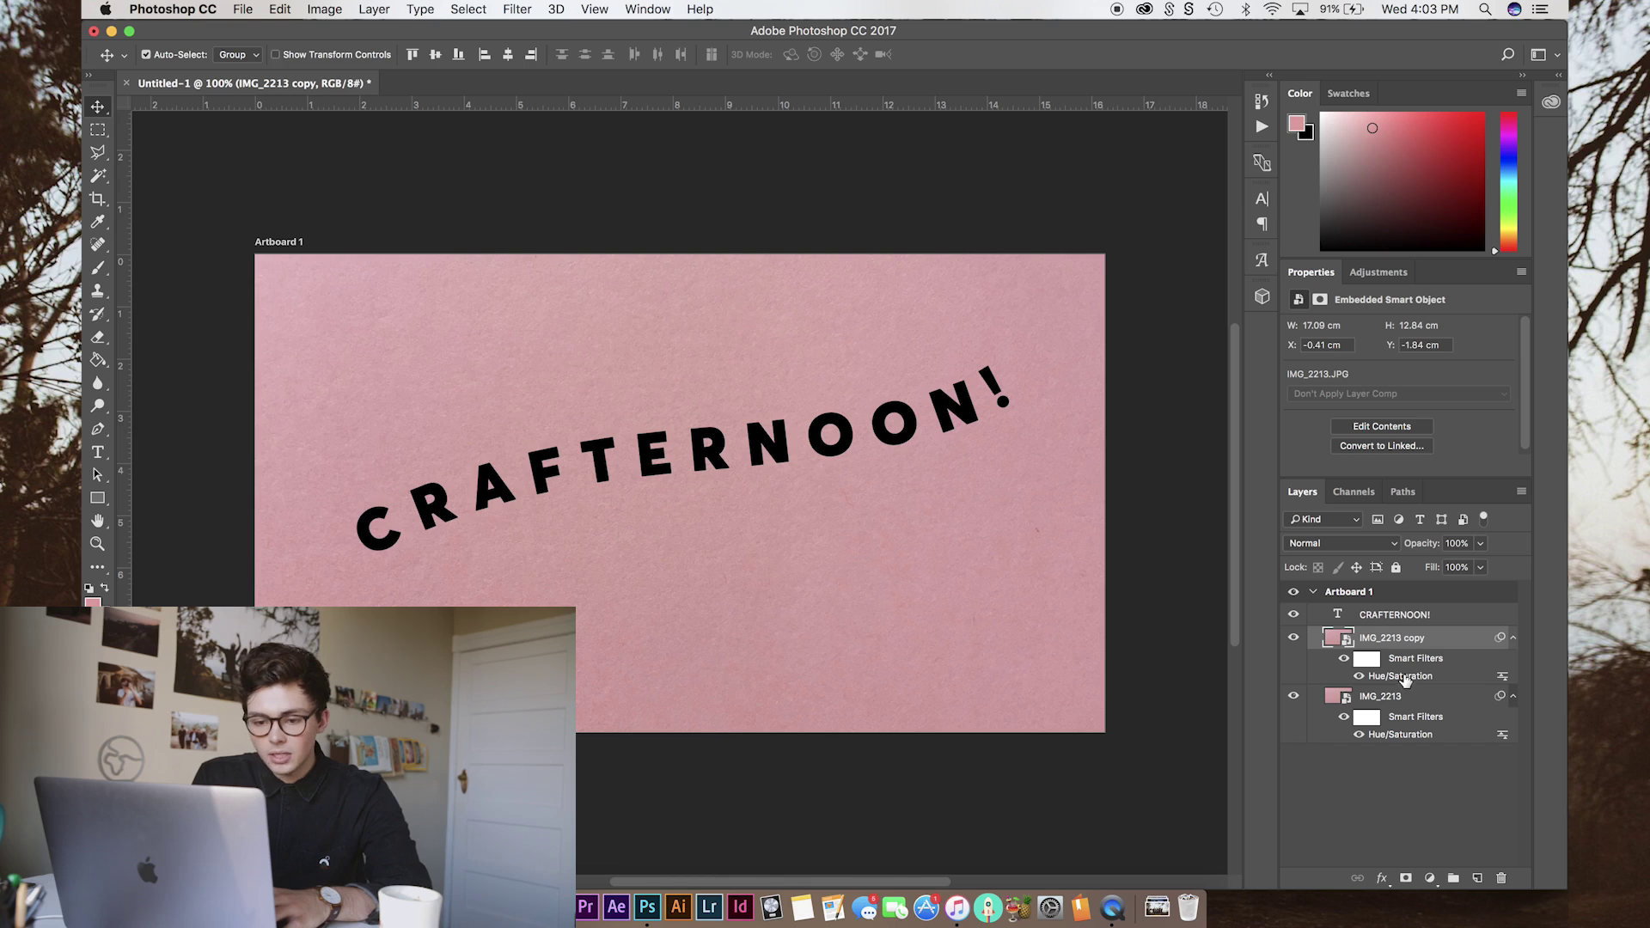
Set the copy's Hue/Saturation to Saturation -100 with raised Lightness.
double_click(1406, 676)
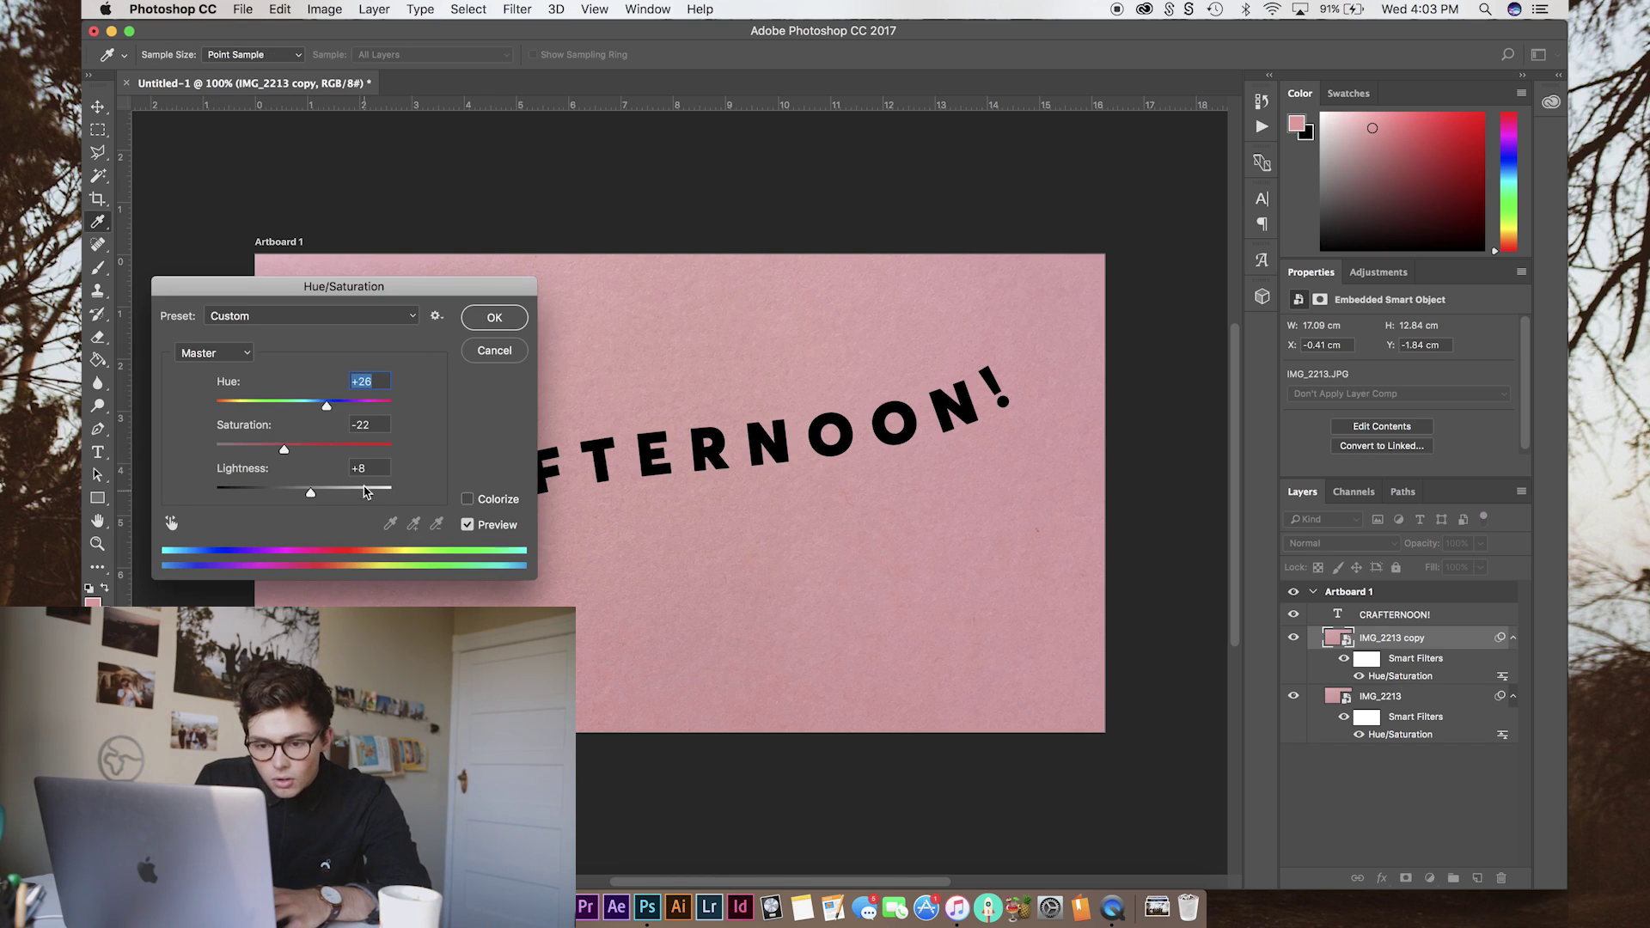
click(221, 448)
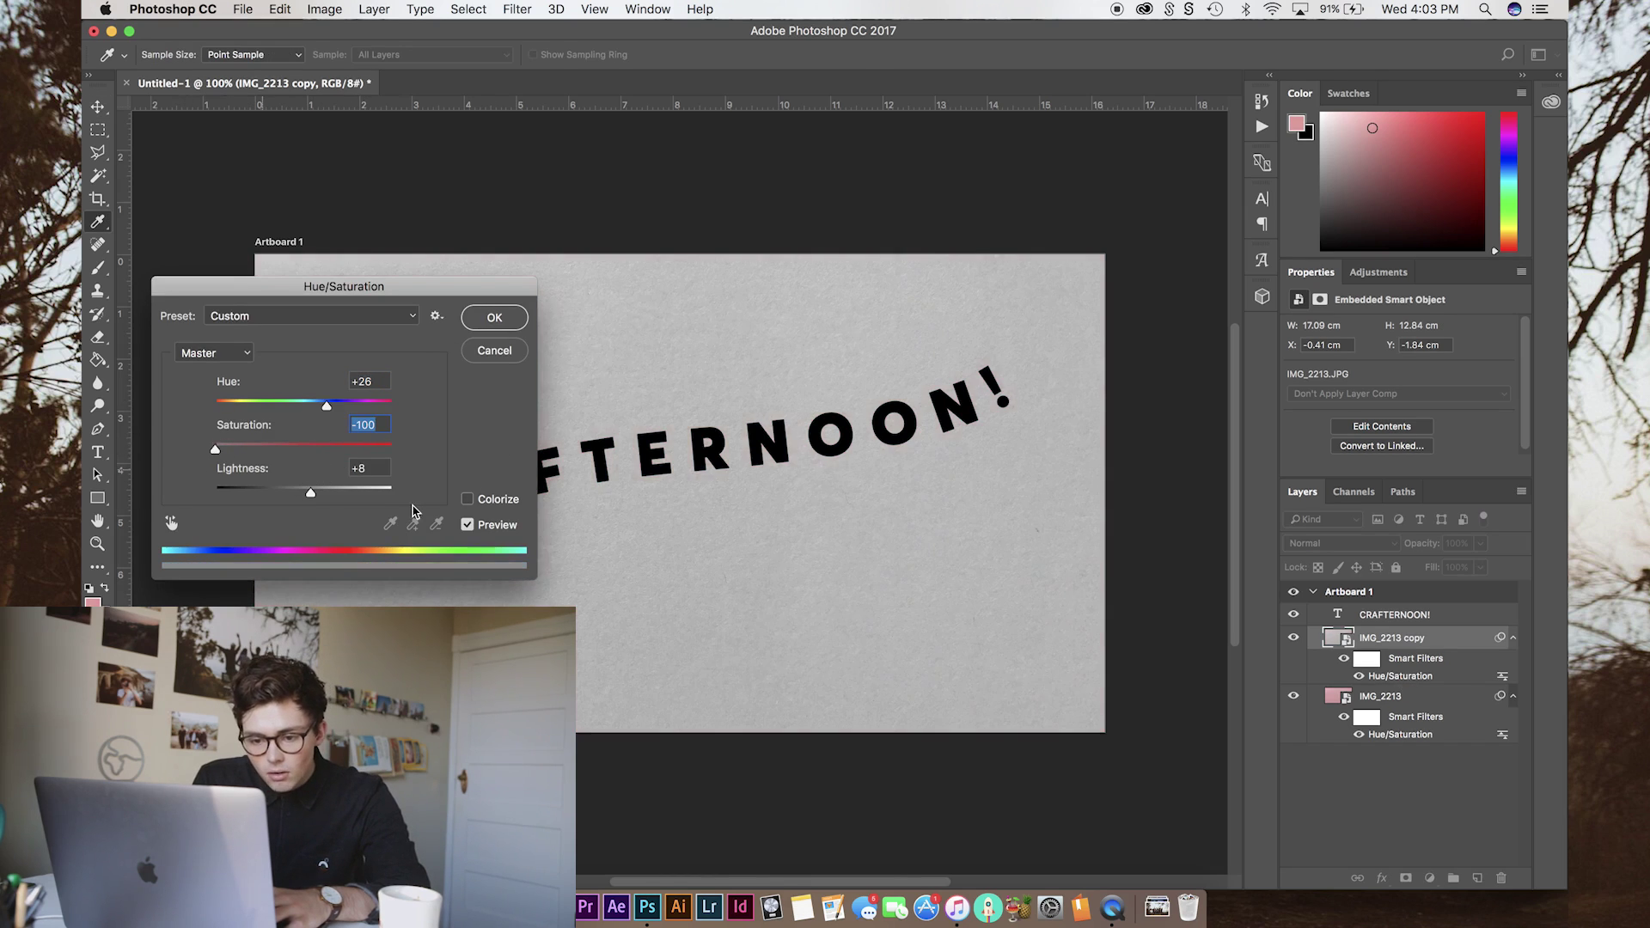
click(321, 492)
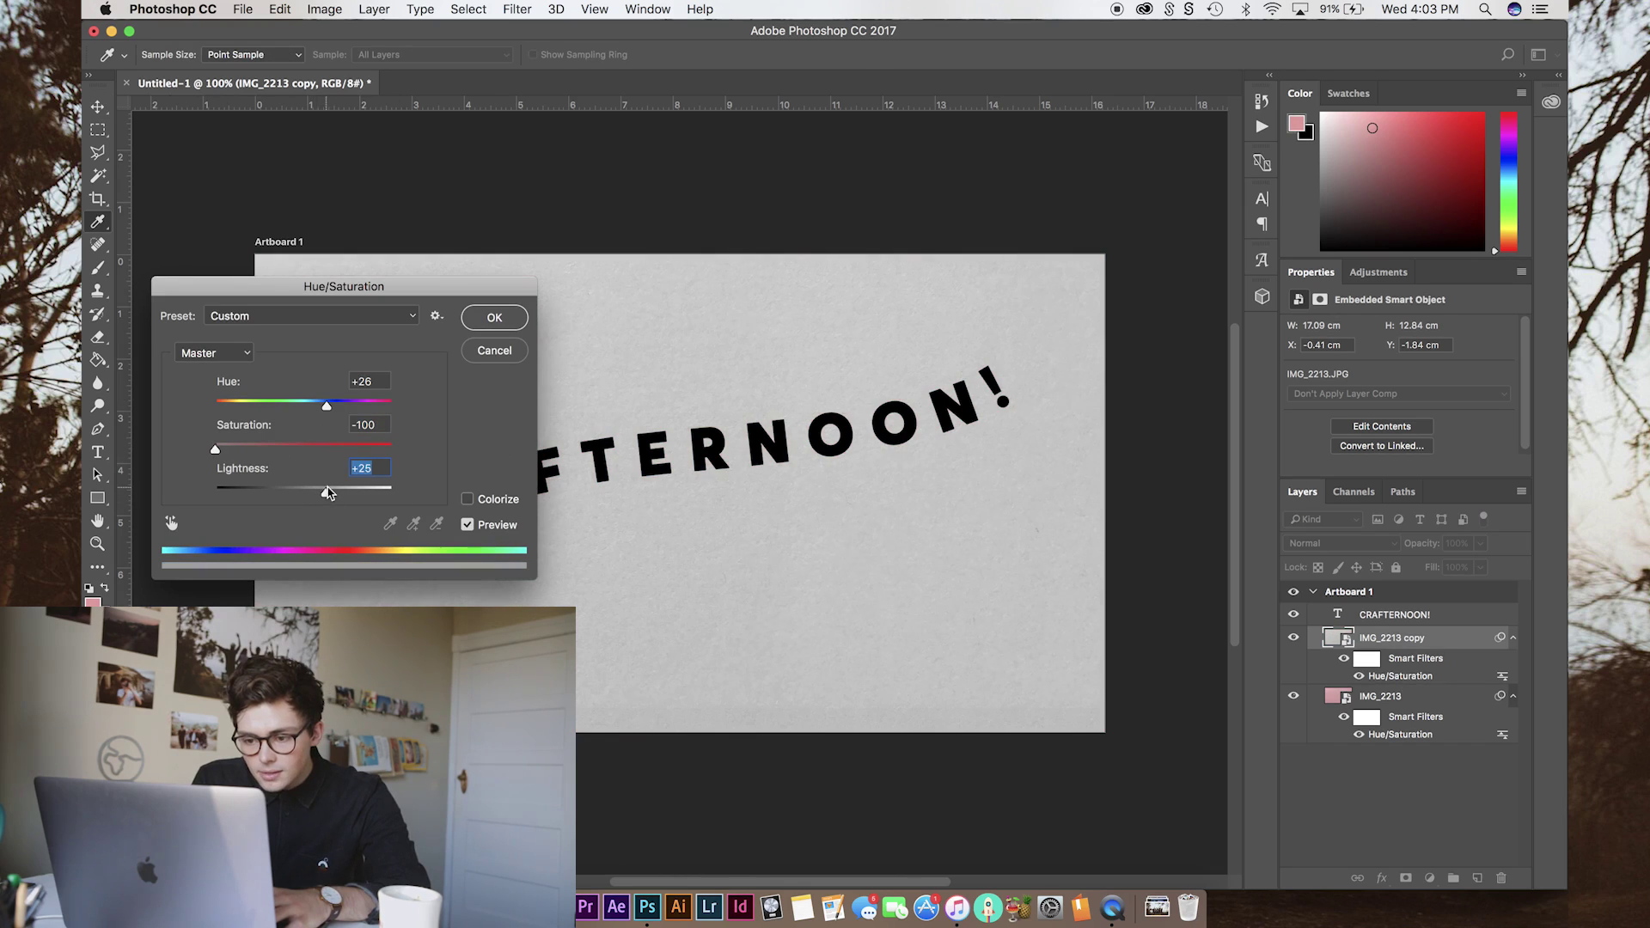
drag(329, 492, 350, 491)
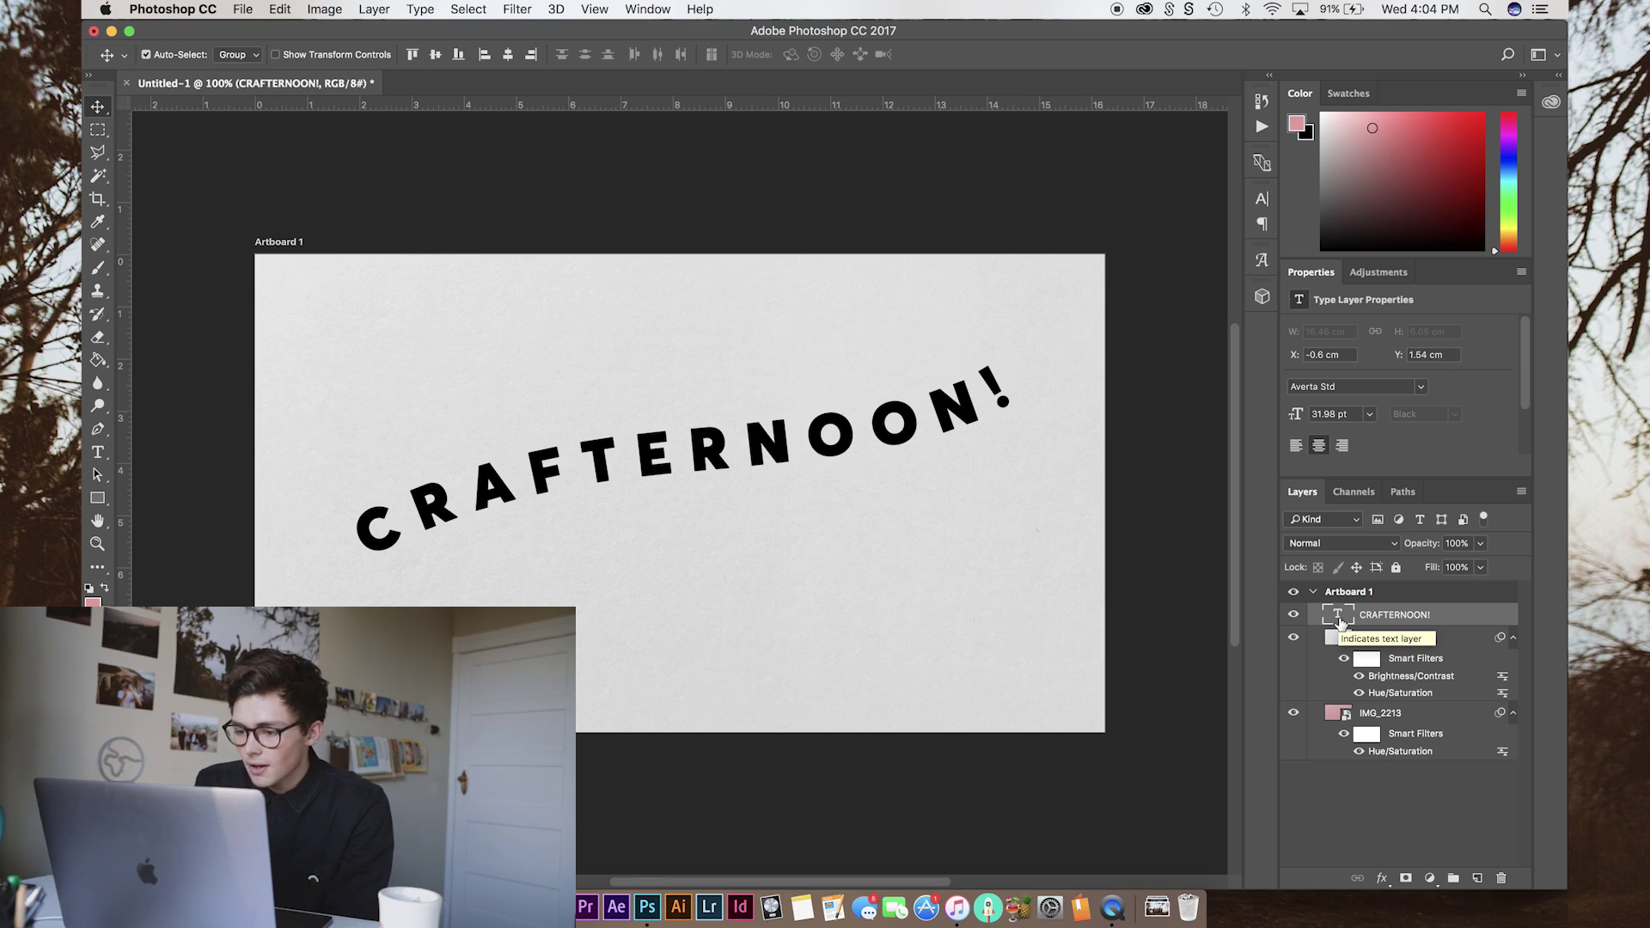
Load the CRAFTERNOON! letter selection and add a Reveal All mask to the grey paper copy.
right_click(1340, 622)
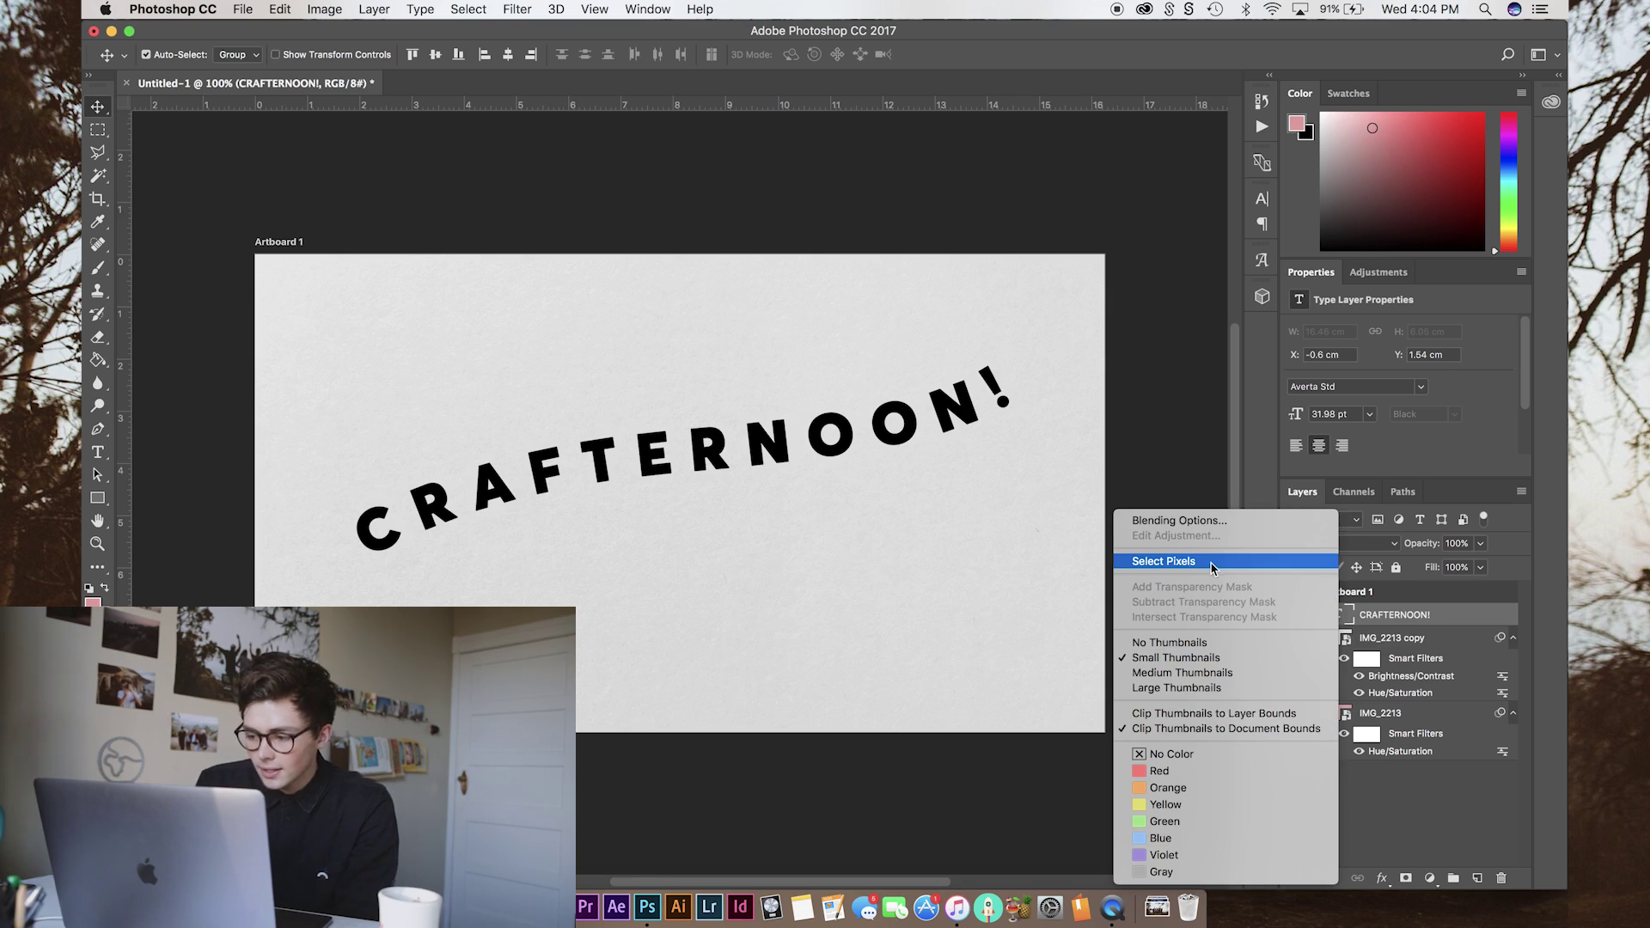
click(1211, 567)
click(1392, 637)
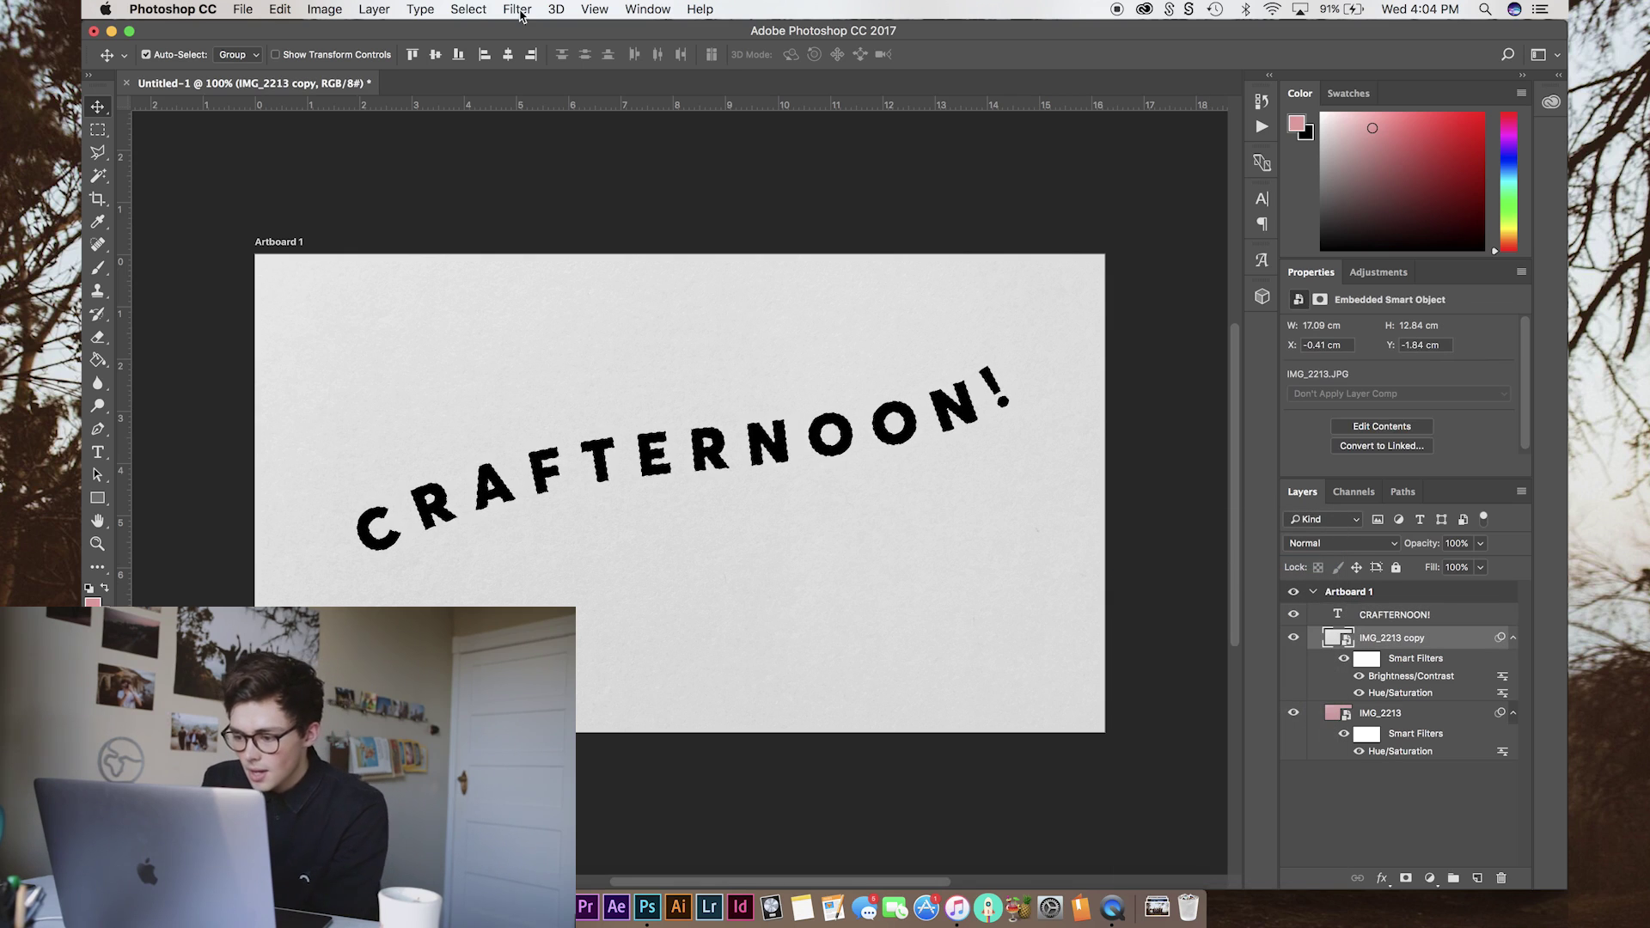
click(518, 10)
mouse_move(372, 12)
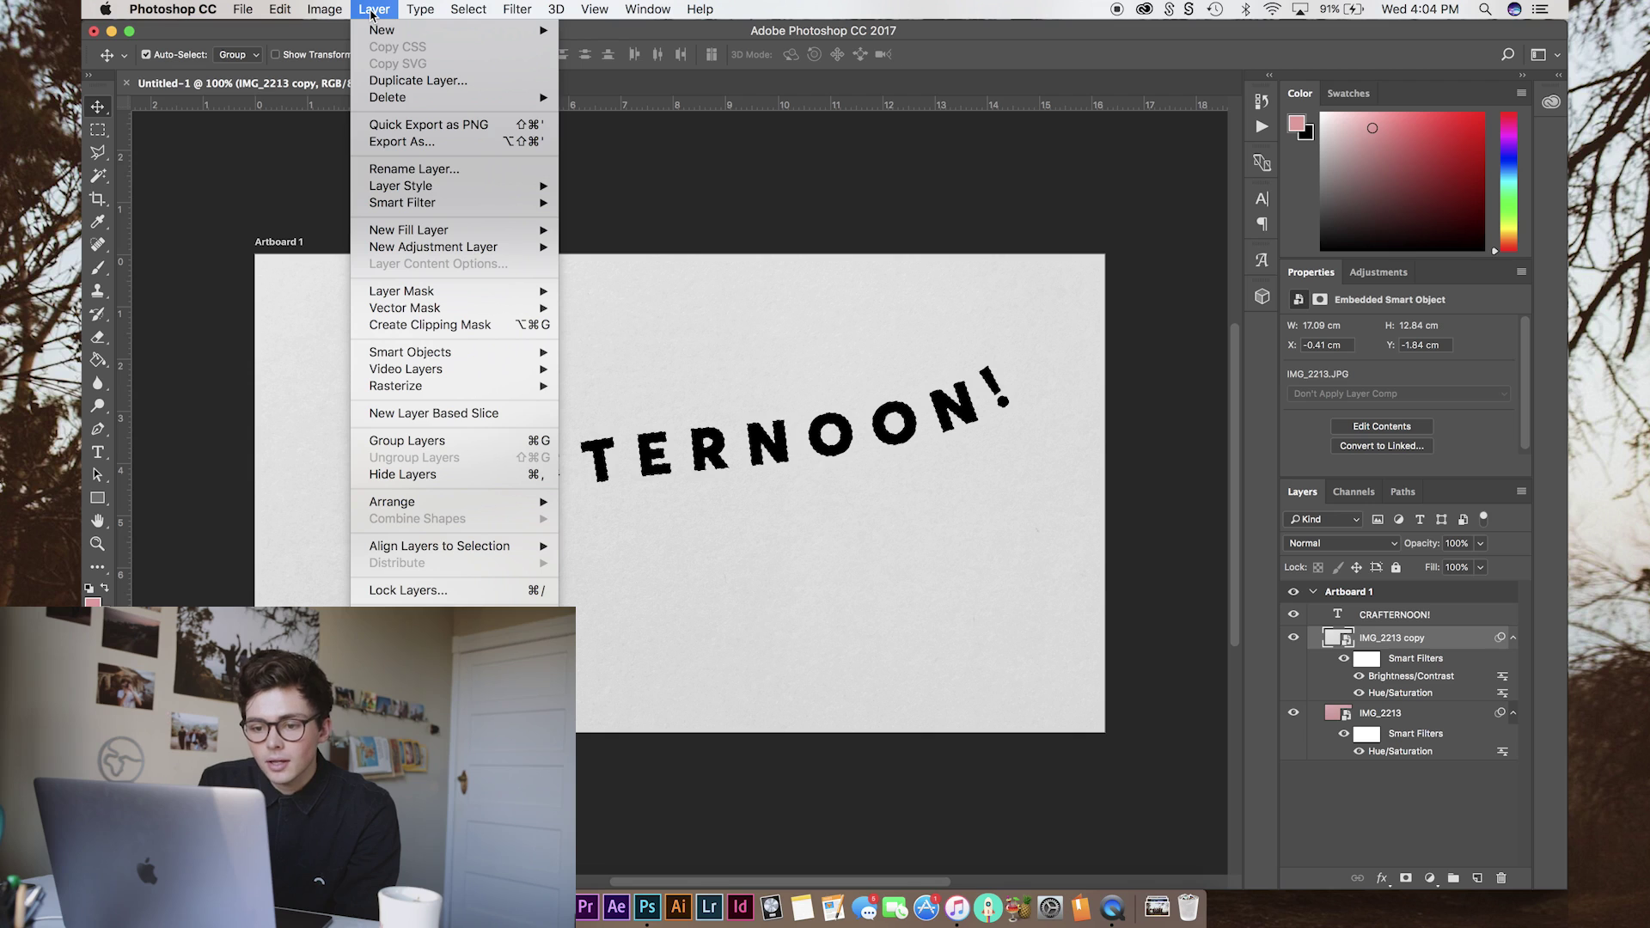
mouse_move(515, 292)
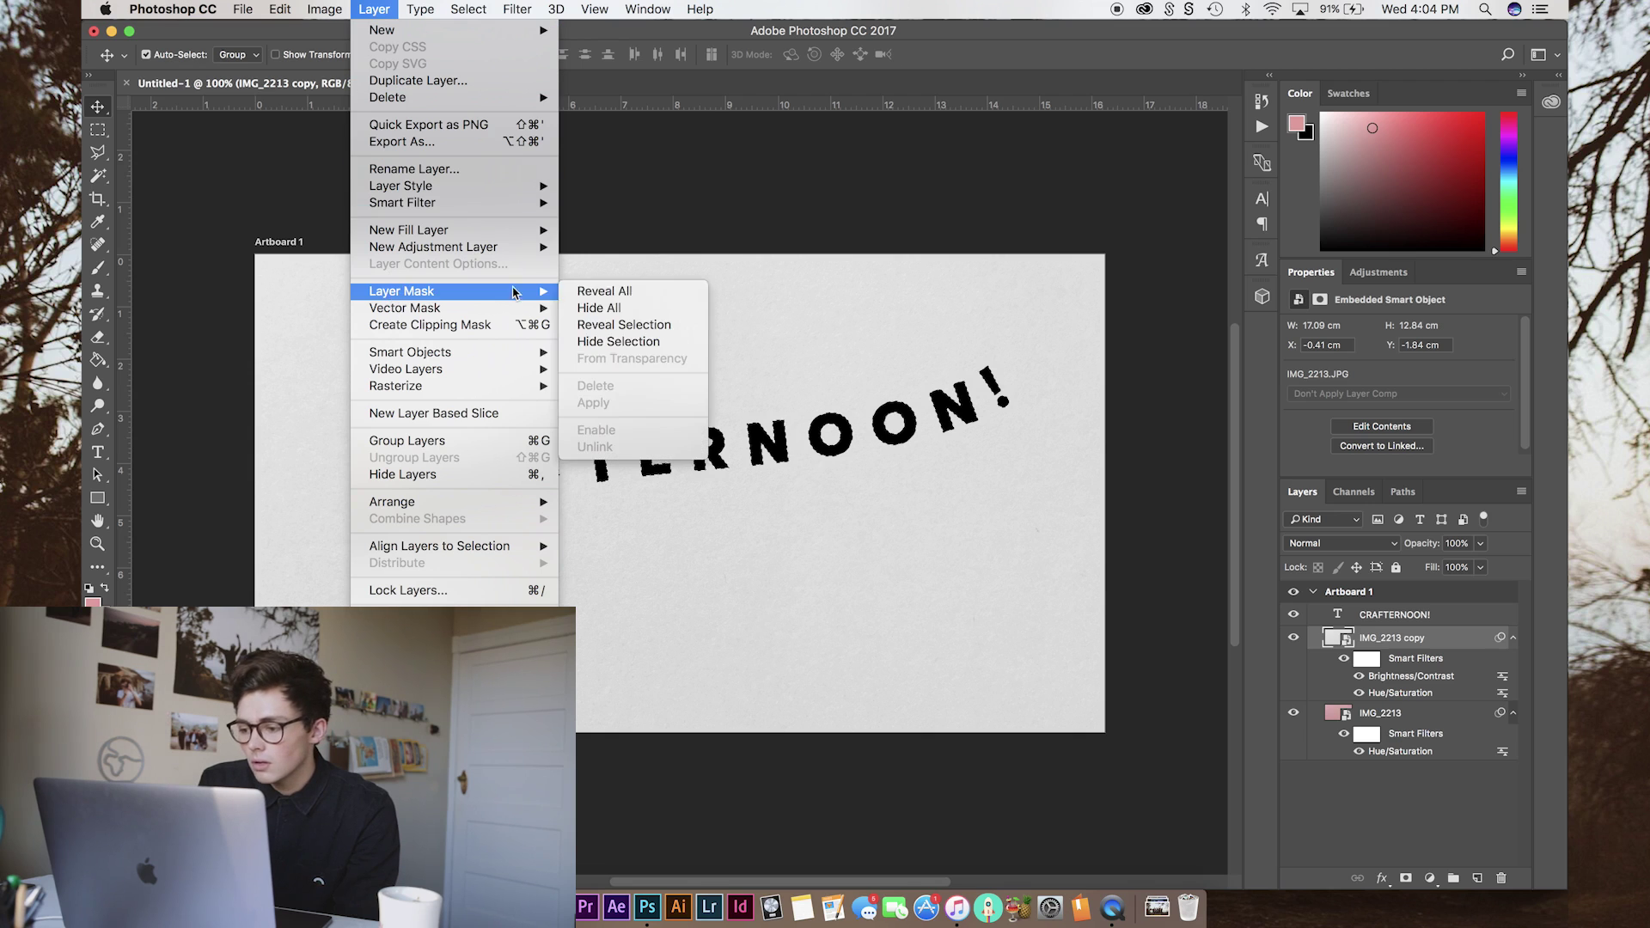
click(611, 296)
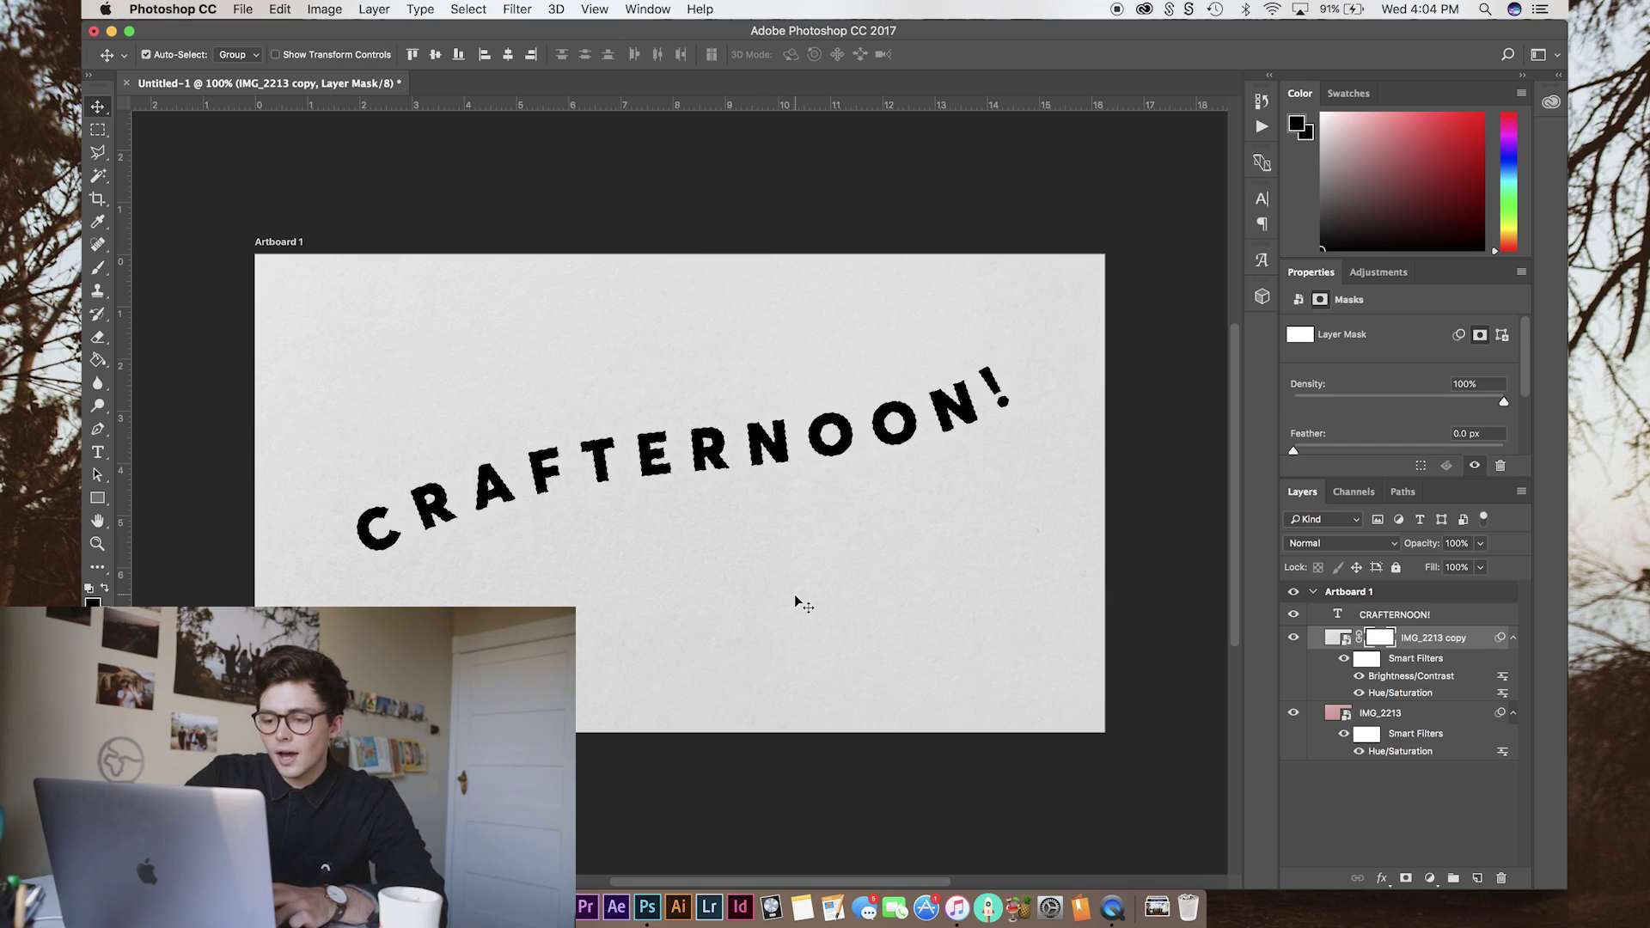
Paste the letter shapes into the mask, deselect, and hide the black CRAFTERNOON text layer.
key(super)
key(super+a)
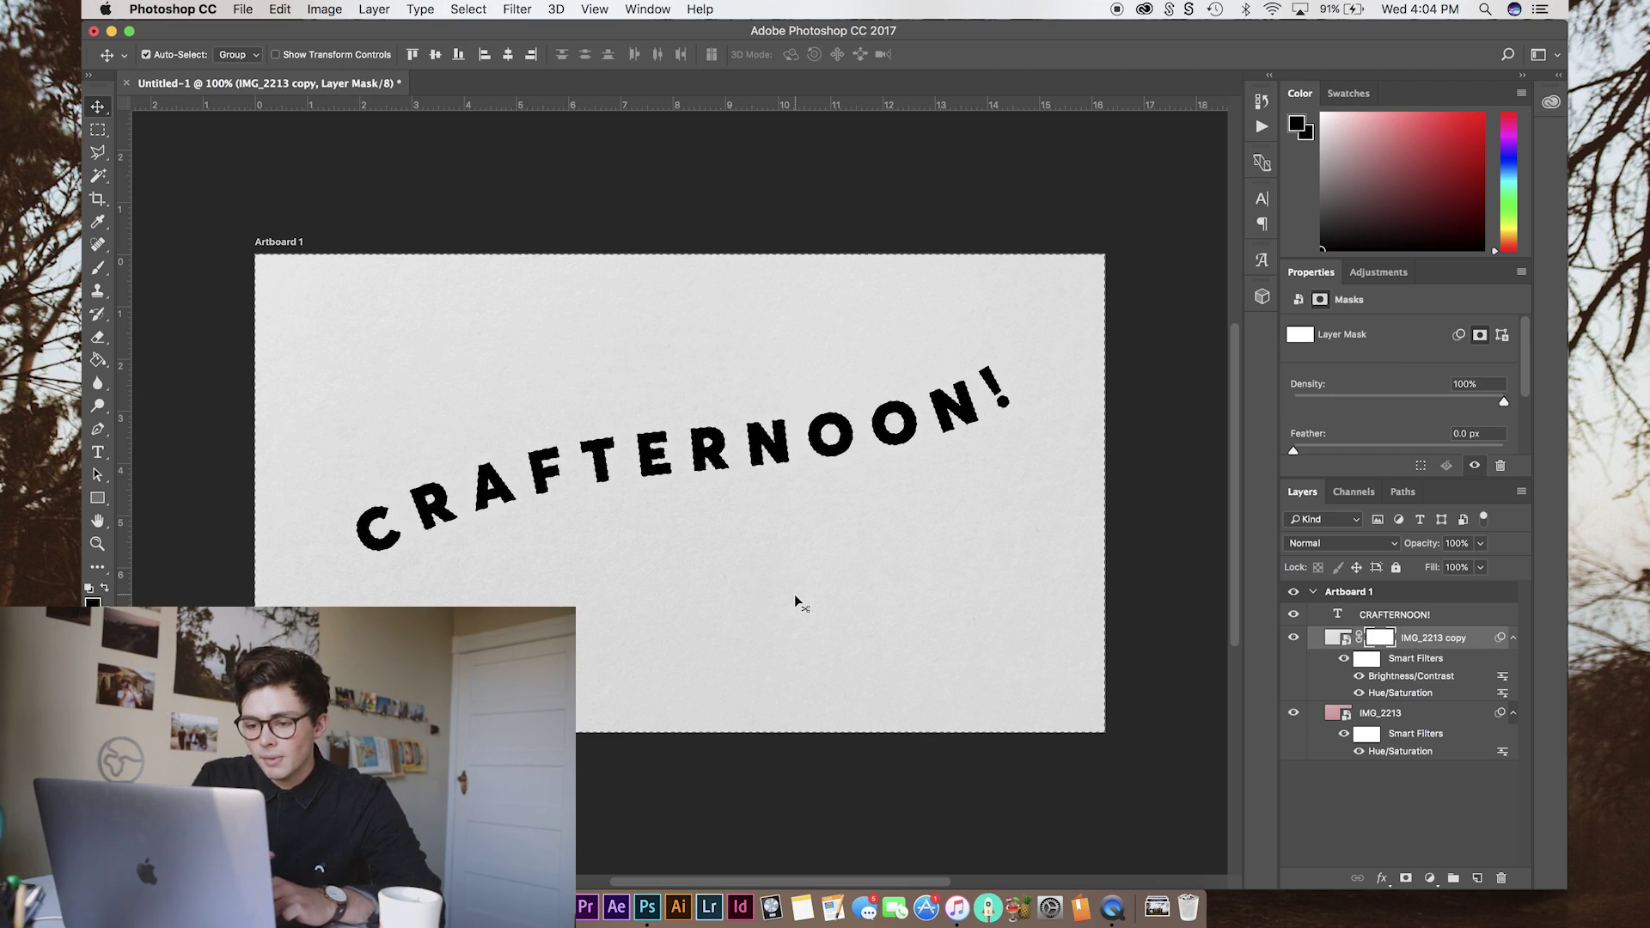
key(super+i)
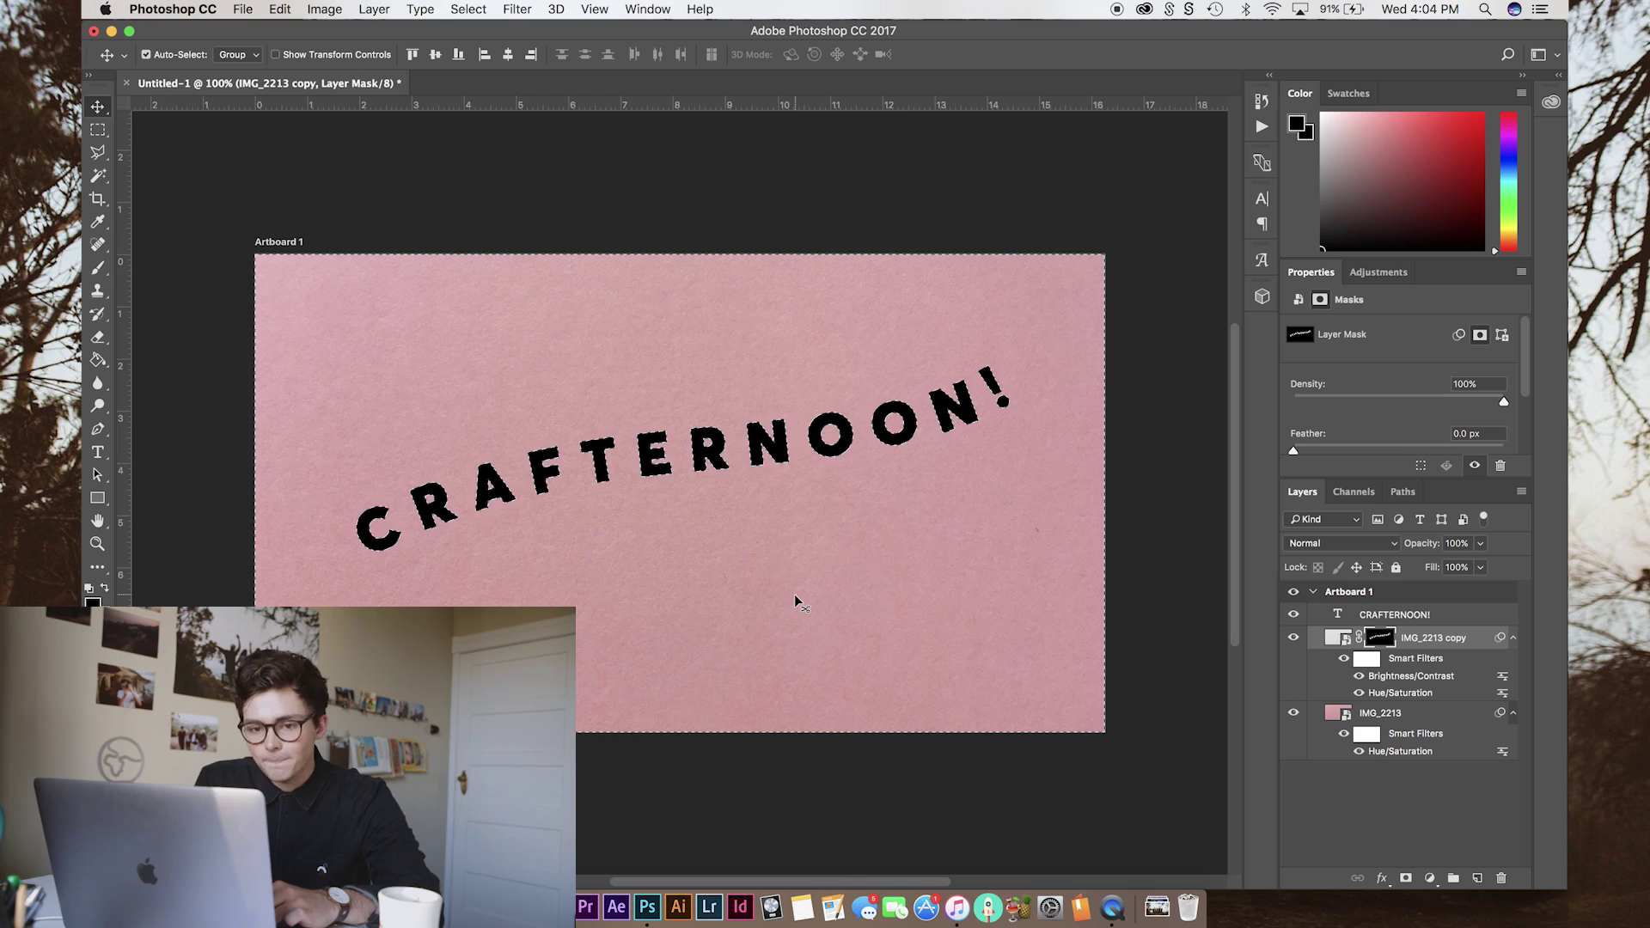
click(98, 130)
key(super+d)
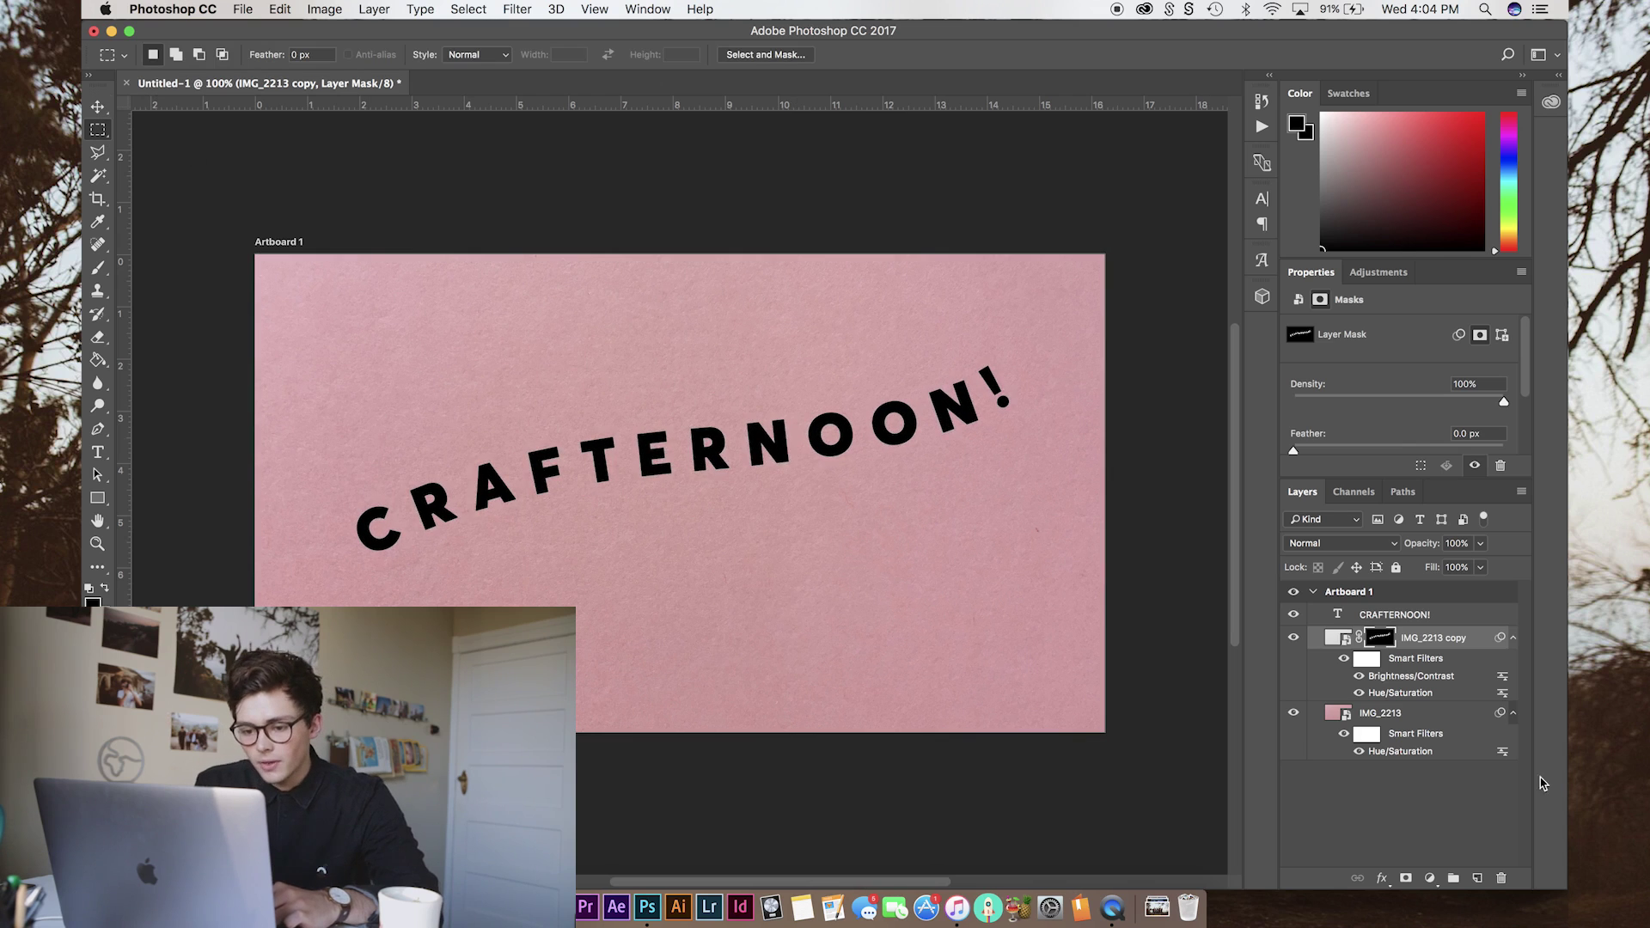
click(1293, 614)
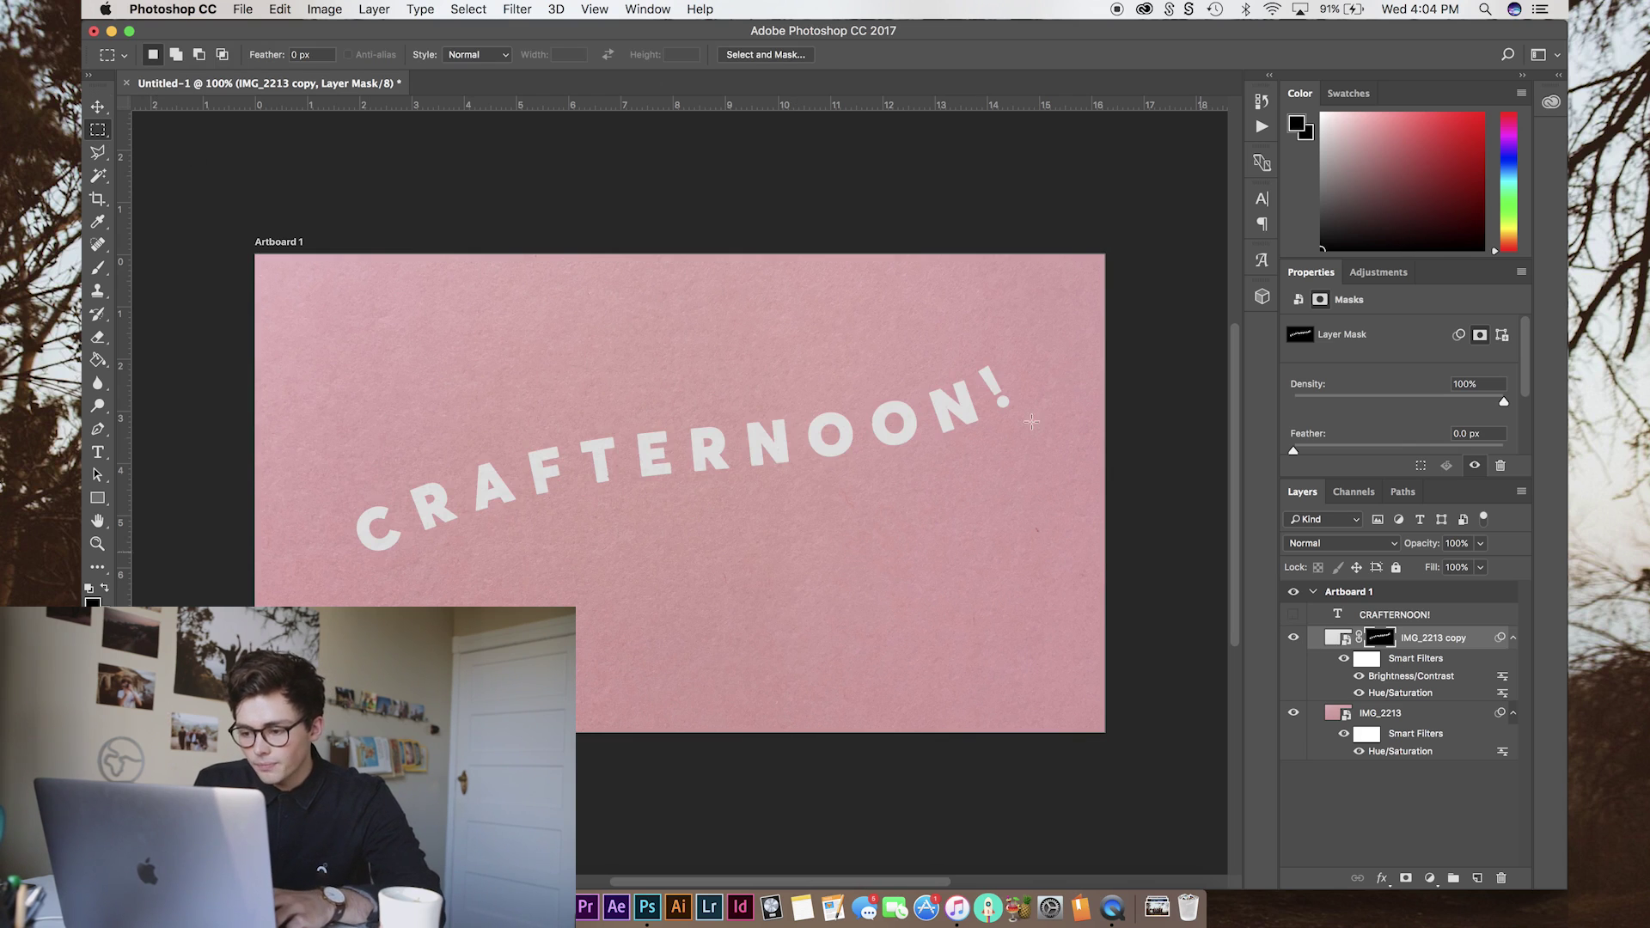
key(super+t)
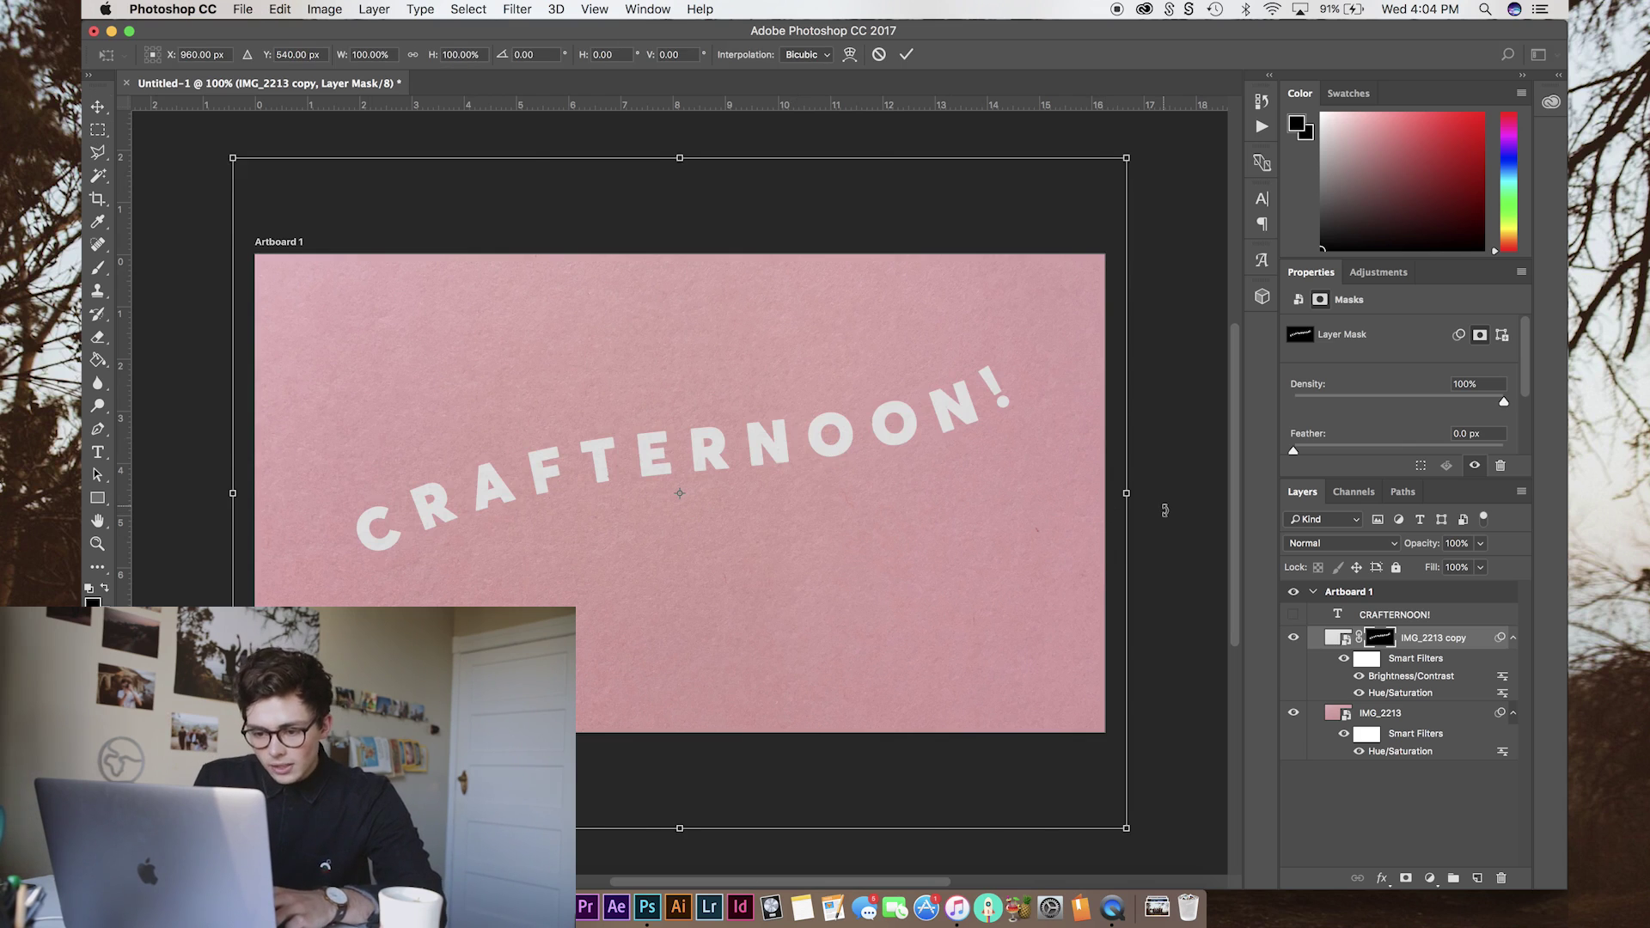
Tilt the paper letters 0.7° and roughen the mask with a Large Ripple at Amount 25.
drag(1163, 502, 1163, 514)
key(Return)
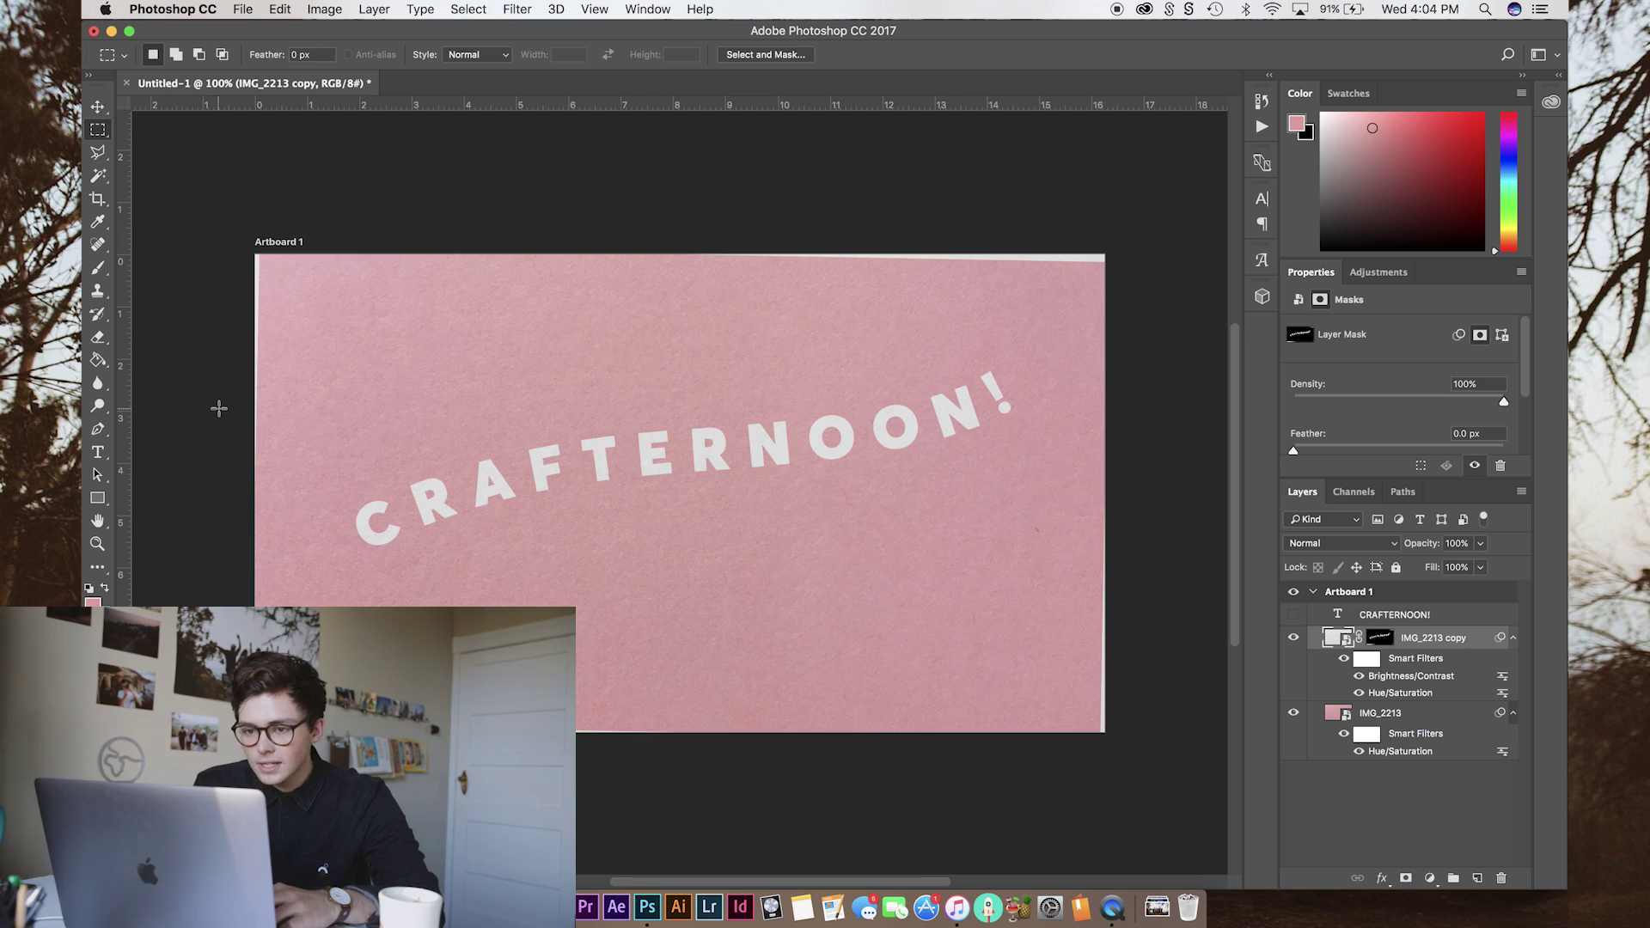
click(516, 8)
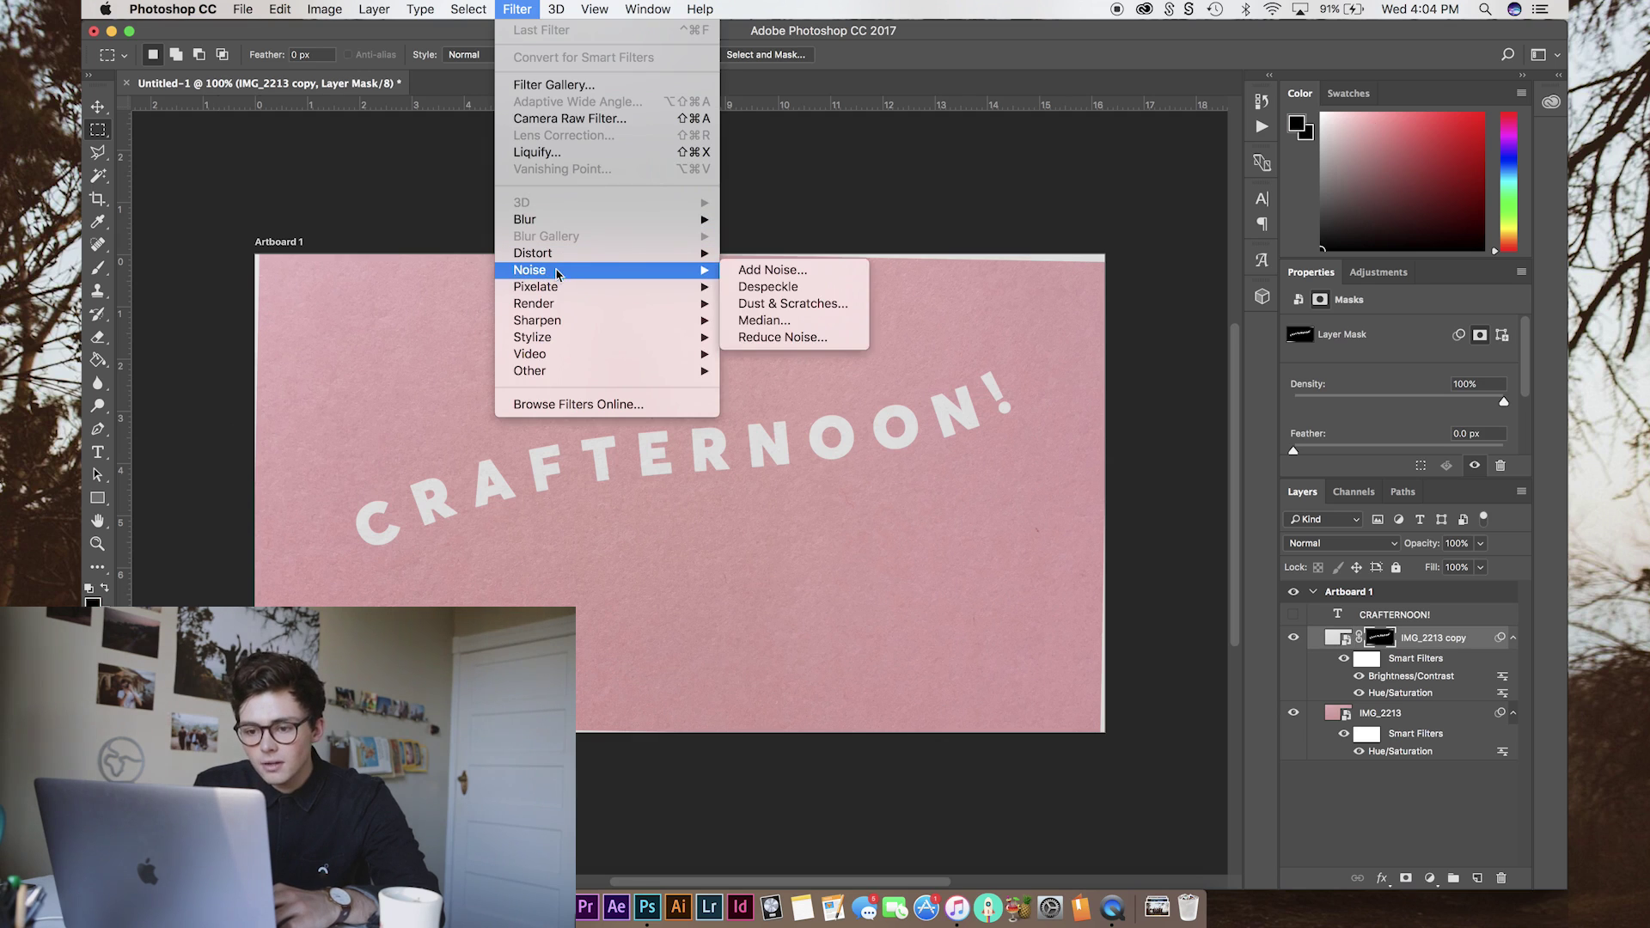
mouse_move(570, 258)
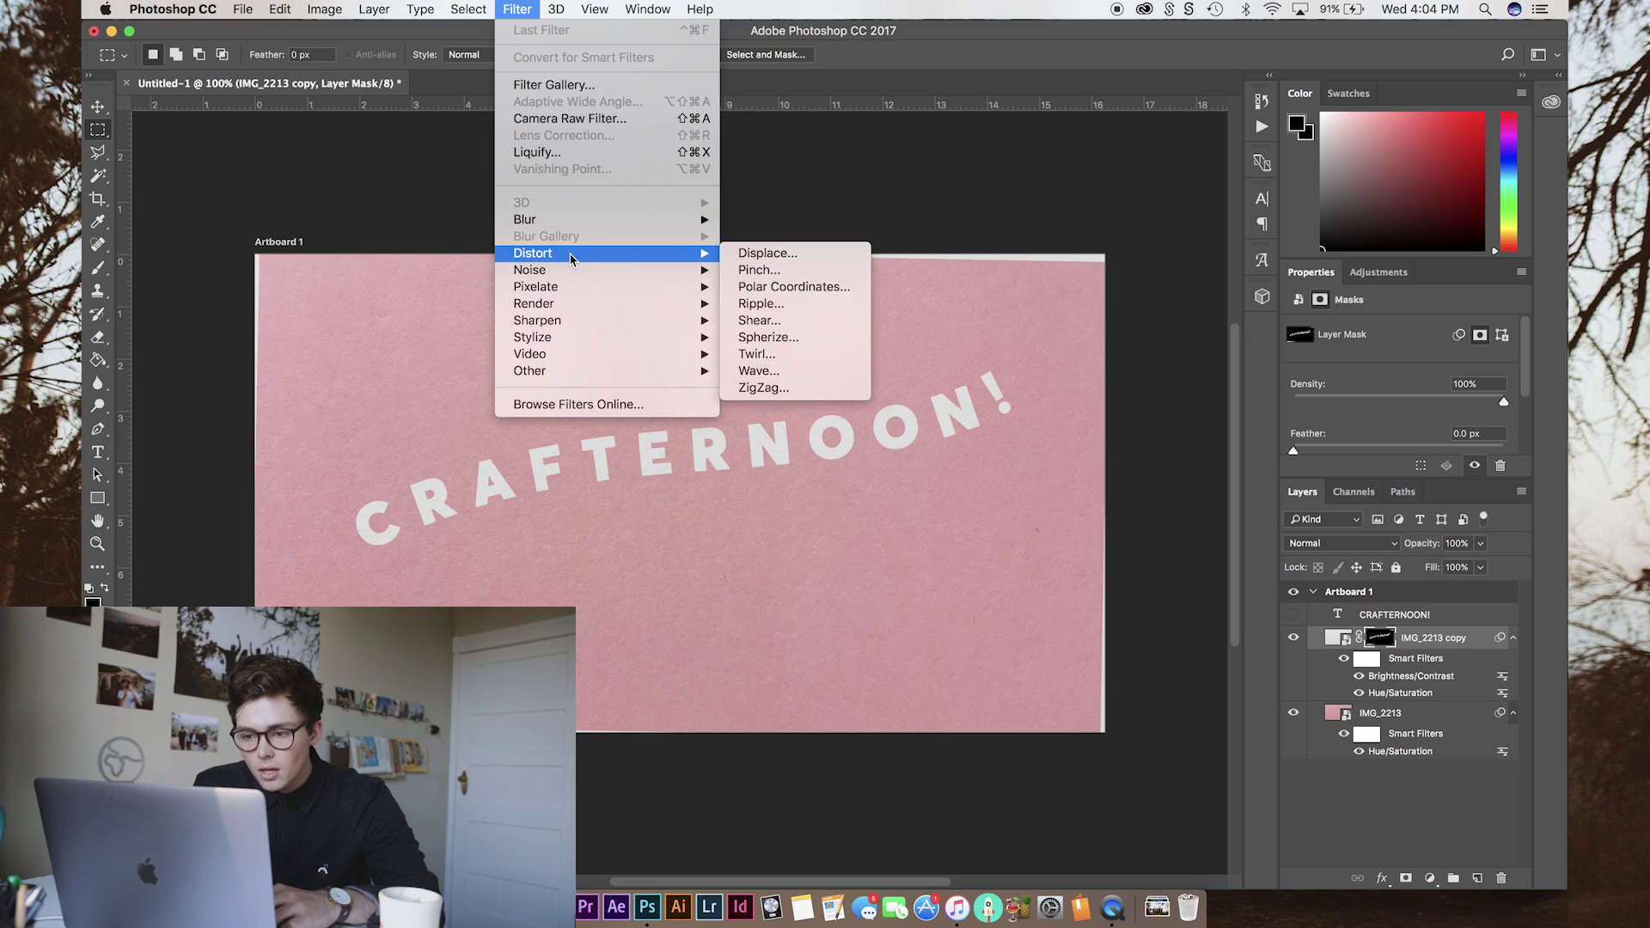
click(759, 303)
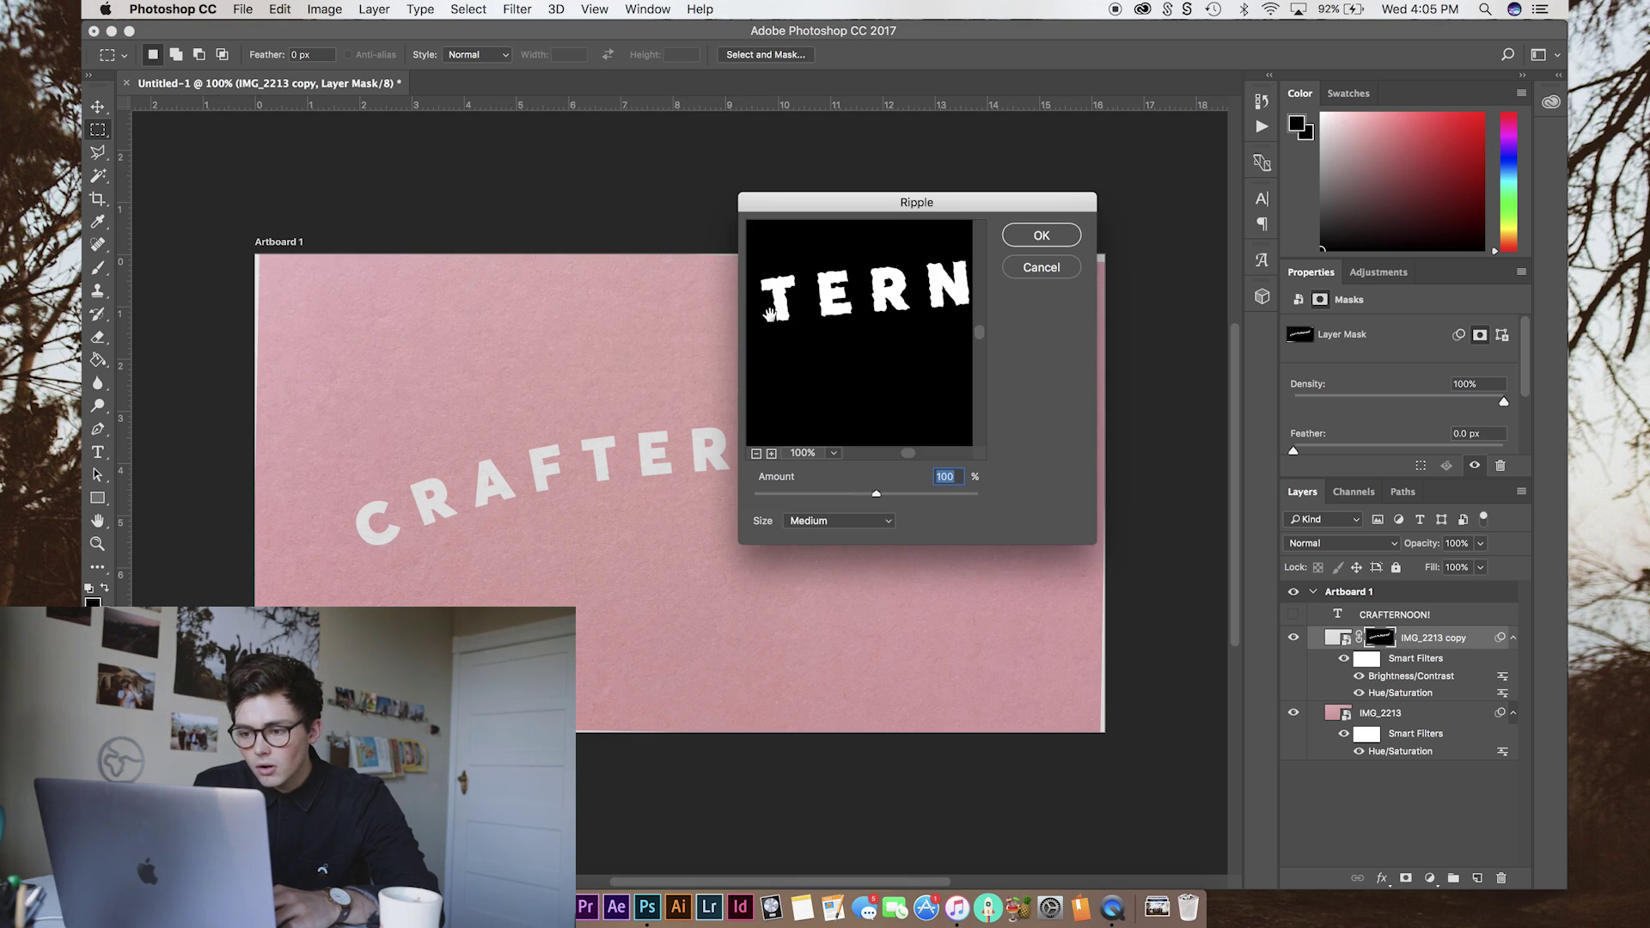
click(837, 520)
click(808, 535)
drag(876, 494, 868, 494)
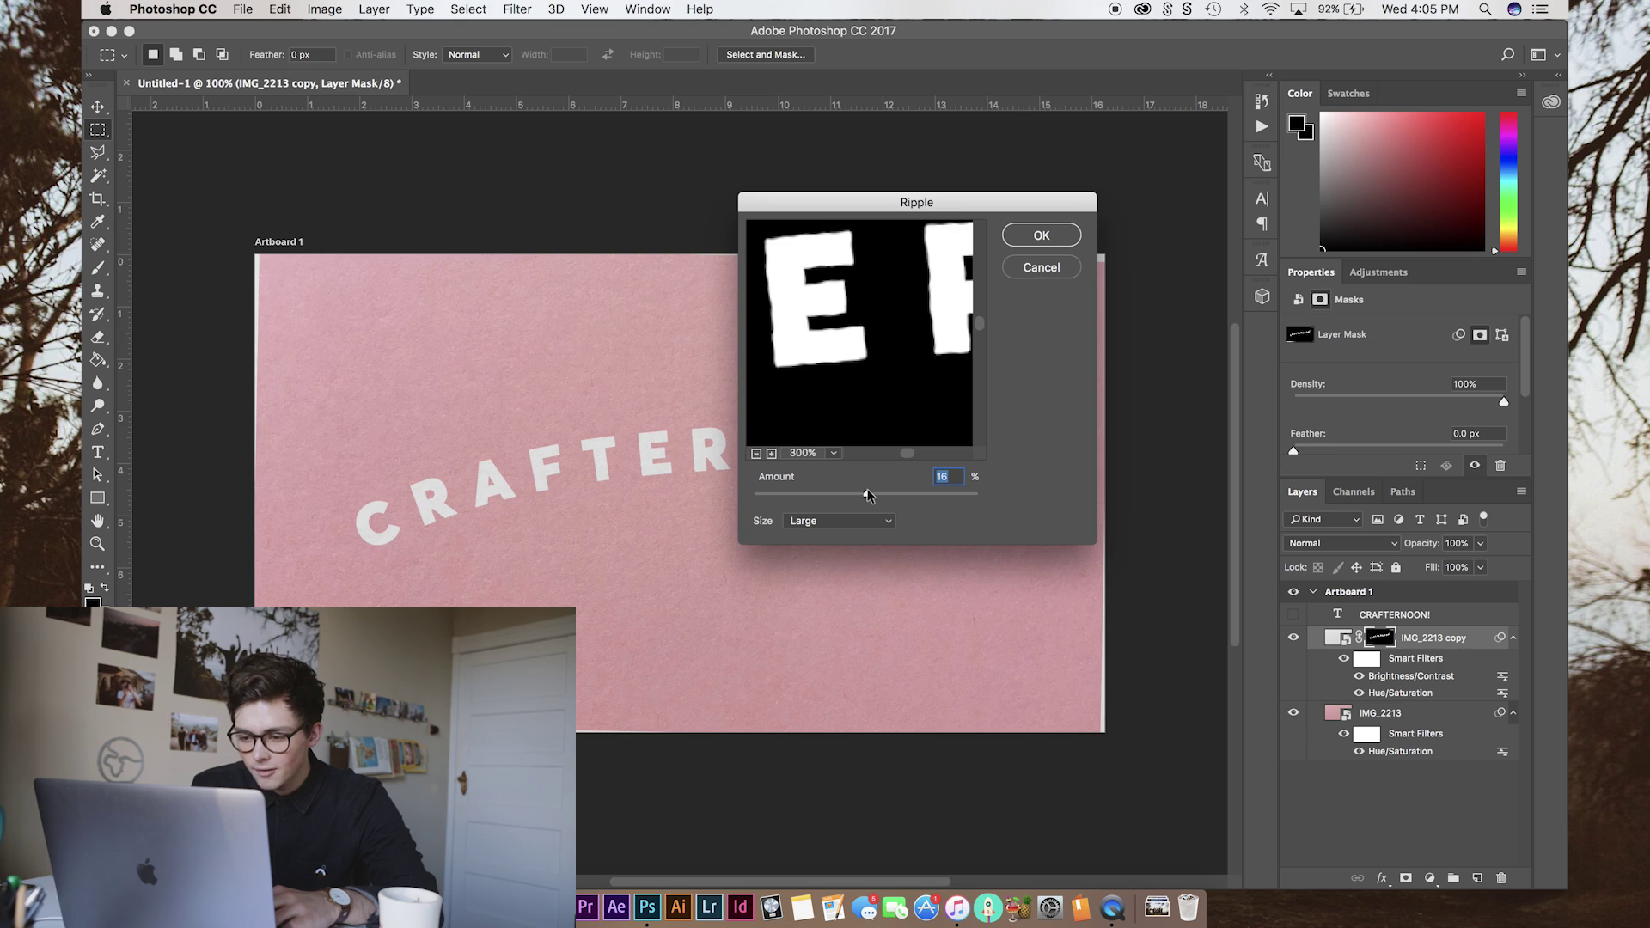
drag(868, 495, 869, 495)
key(Return)
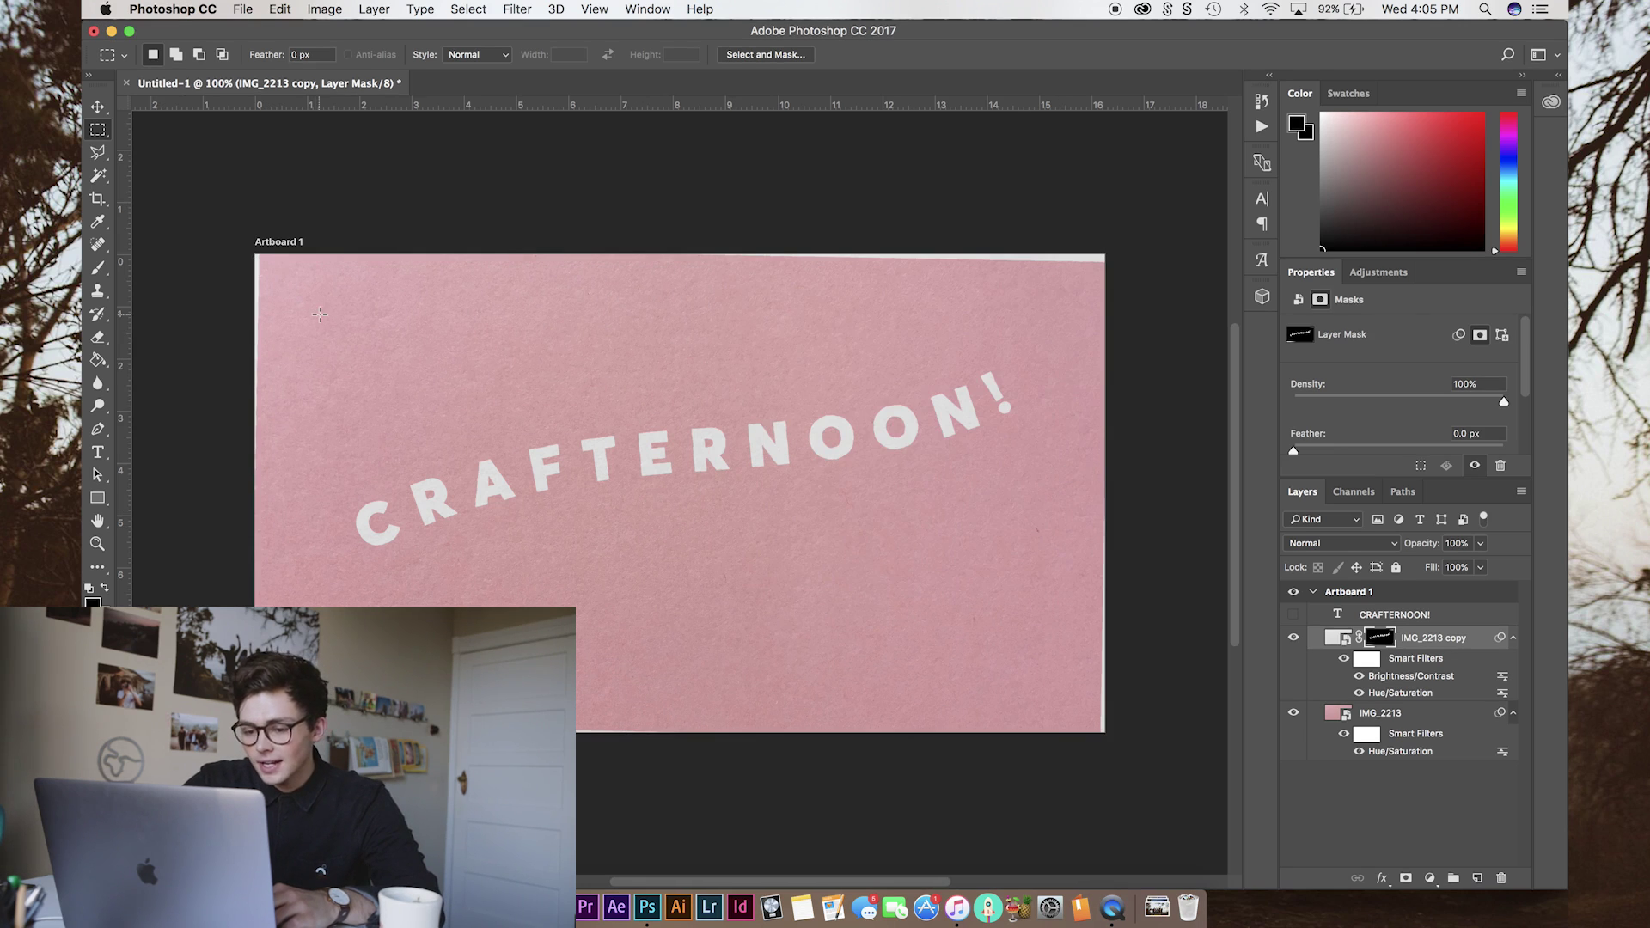
drag(300, 282, 1029, 591)
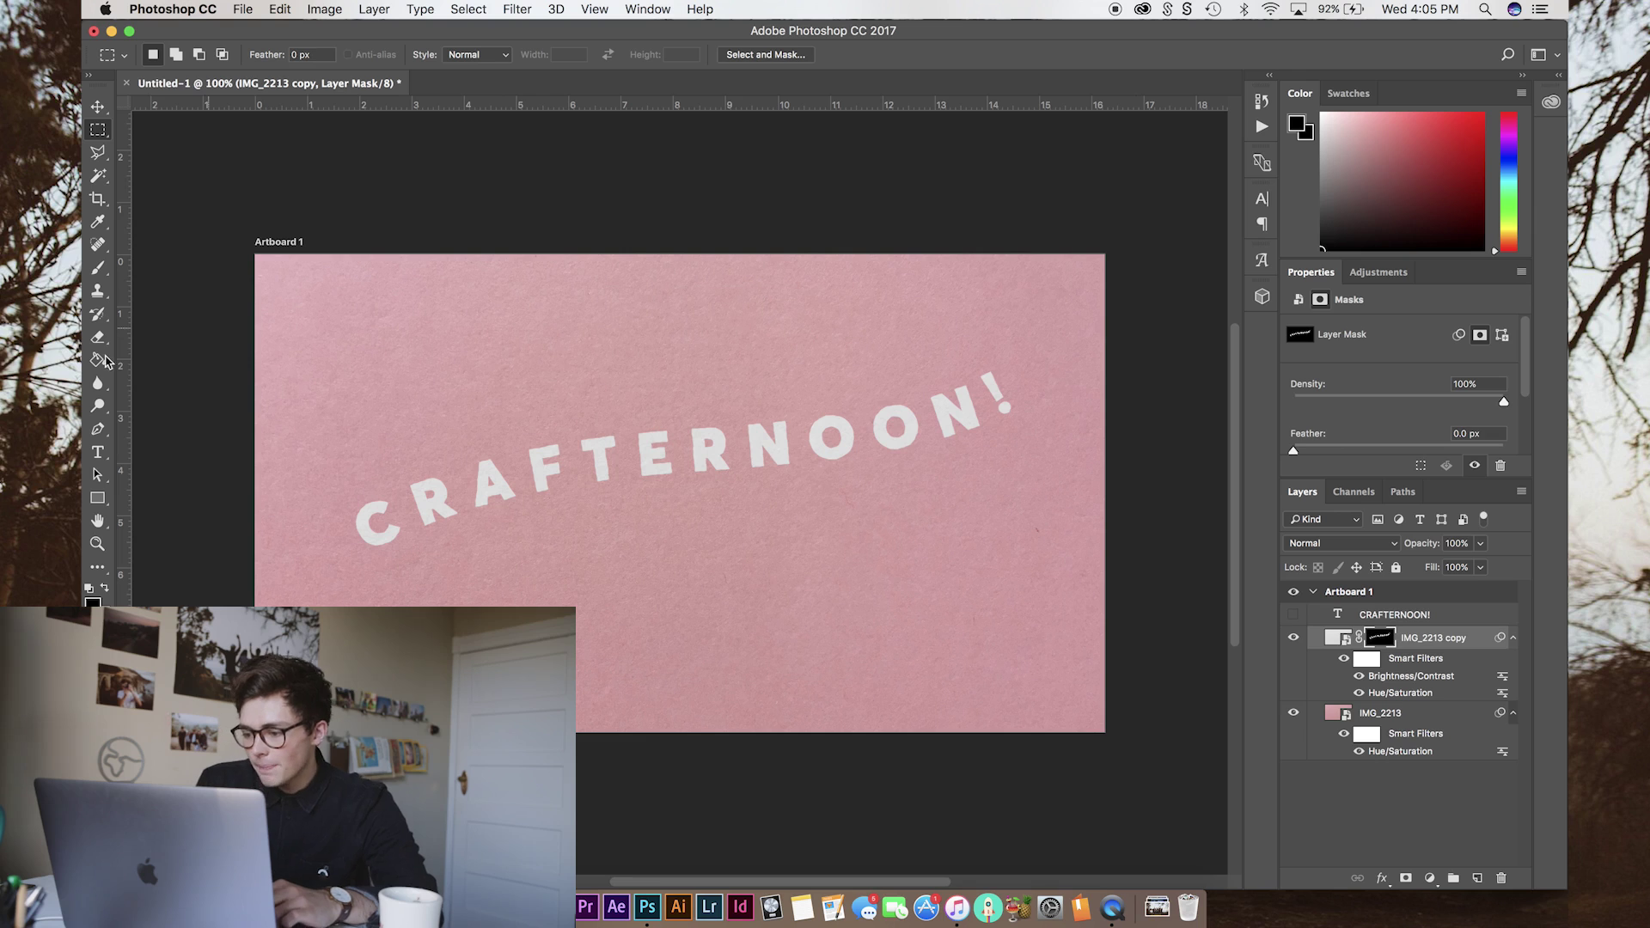
Duplicate the letters layer, move it beneath, and darken it with Brightness/Contrast -47/76.
right_click(1460, 637)
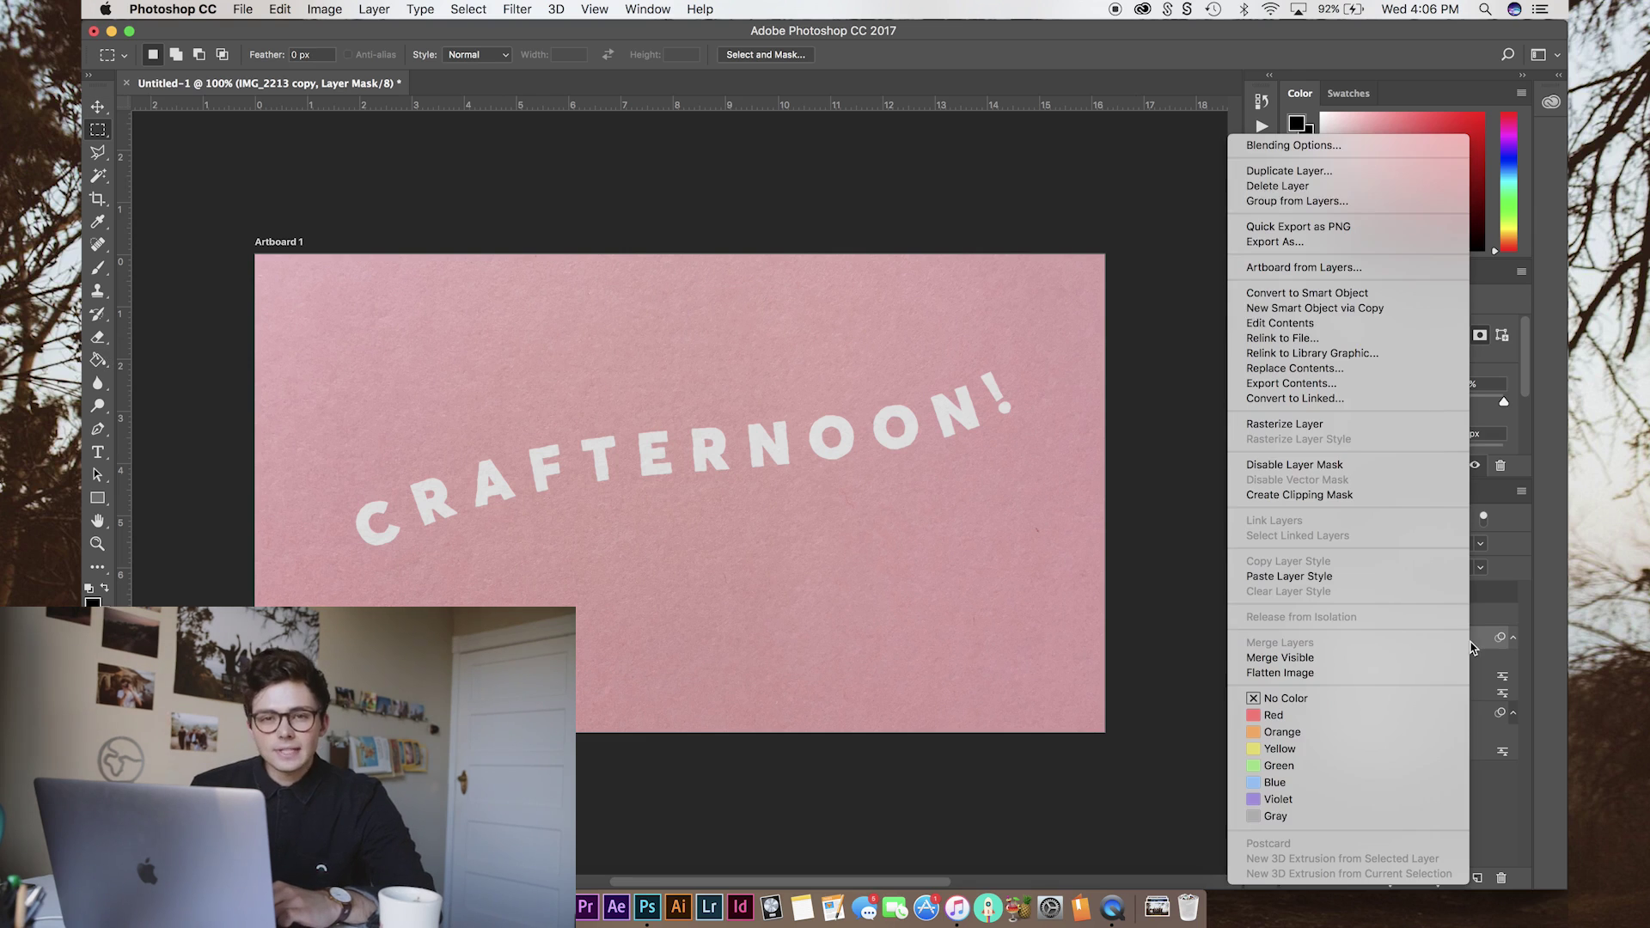
click(1354, 172)
key(Return)
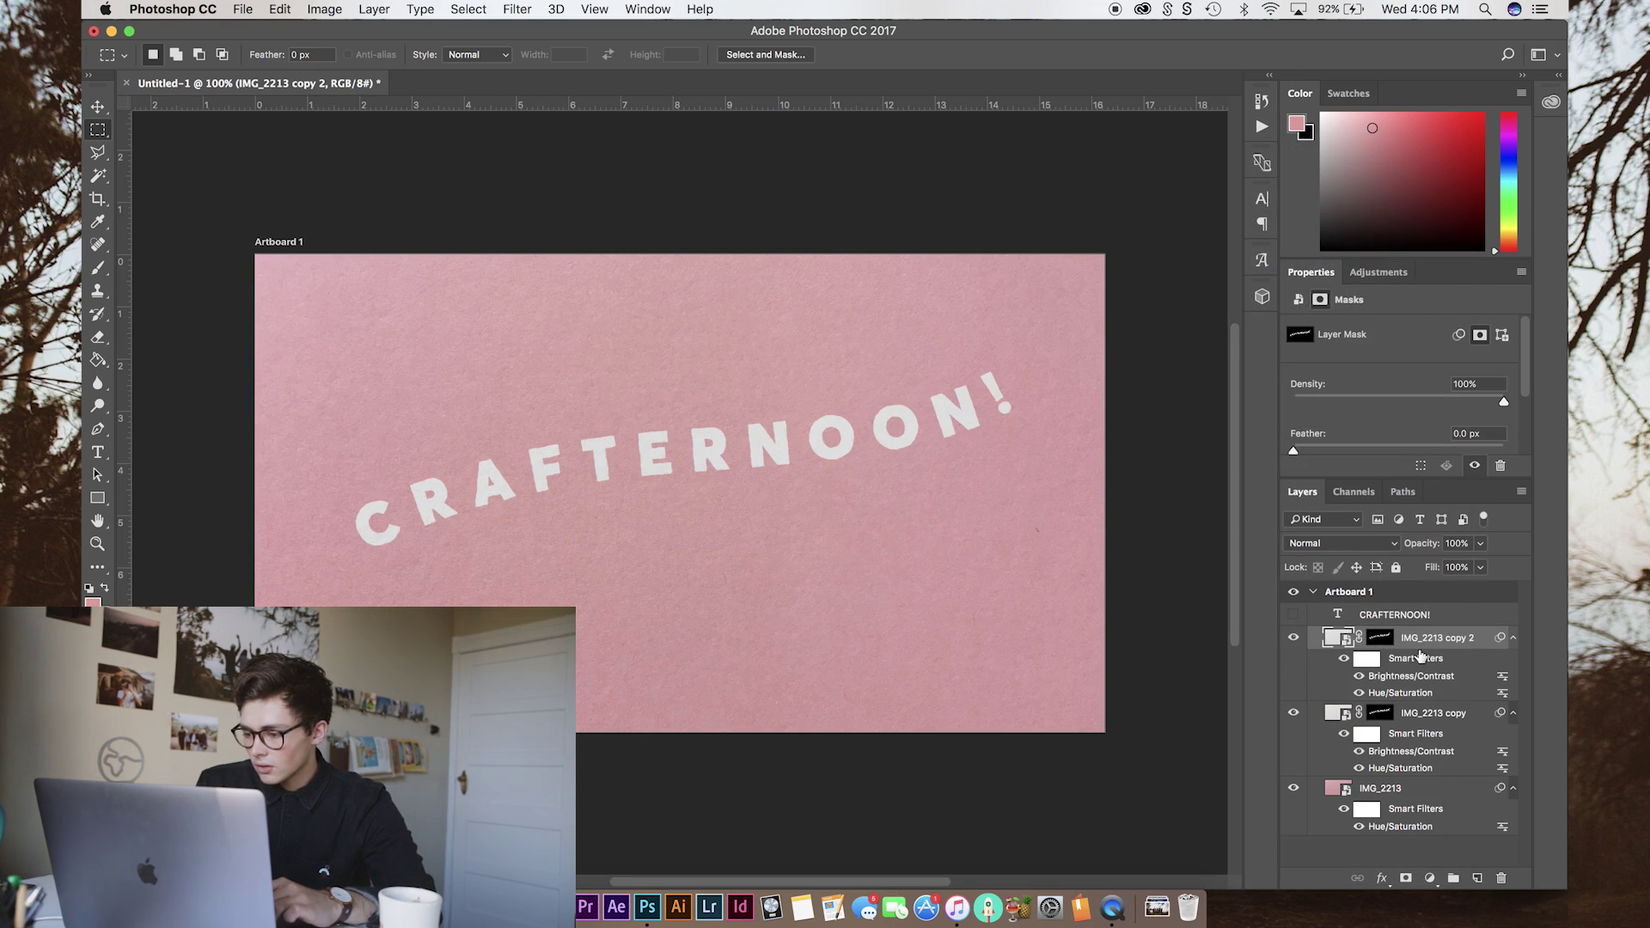
key(super+bracketleft)
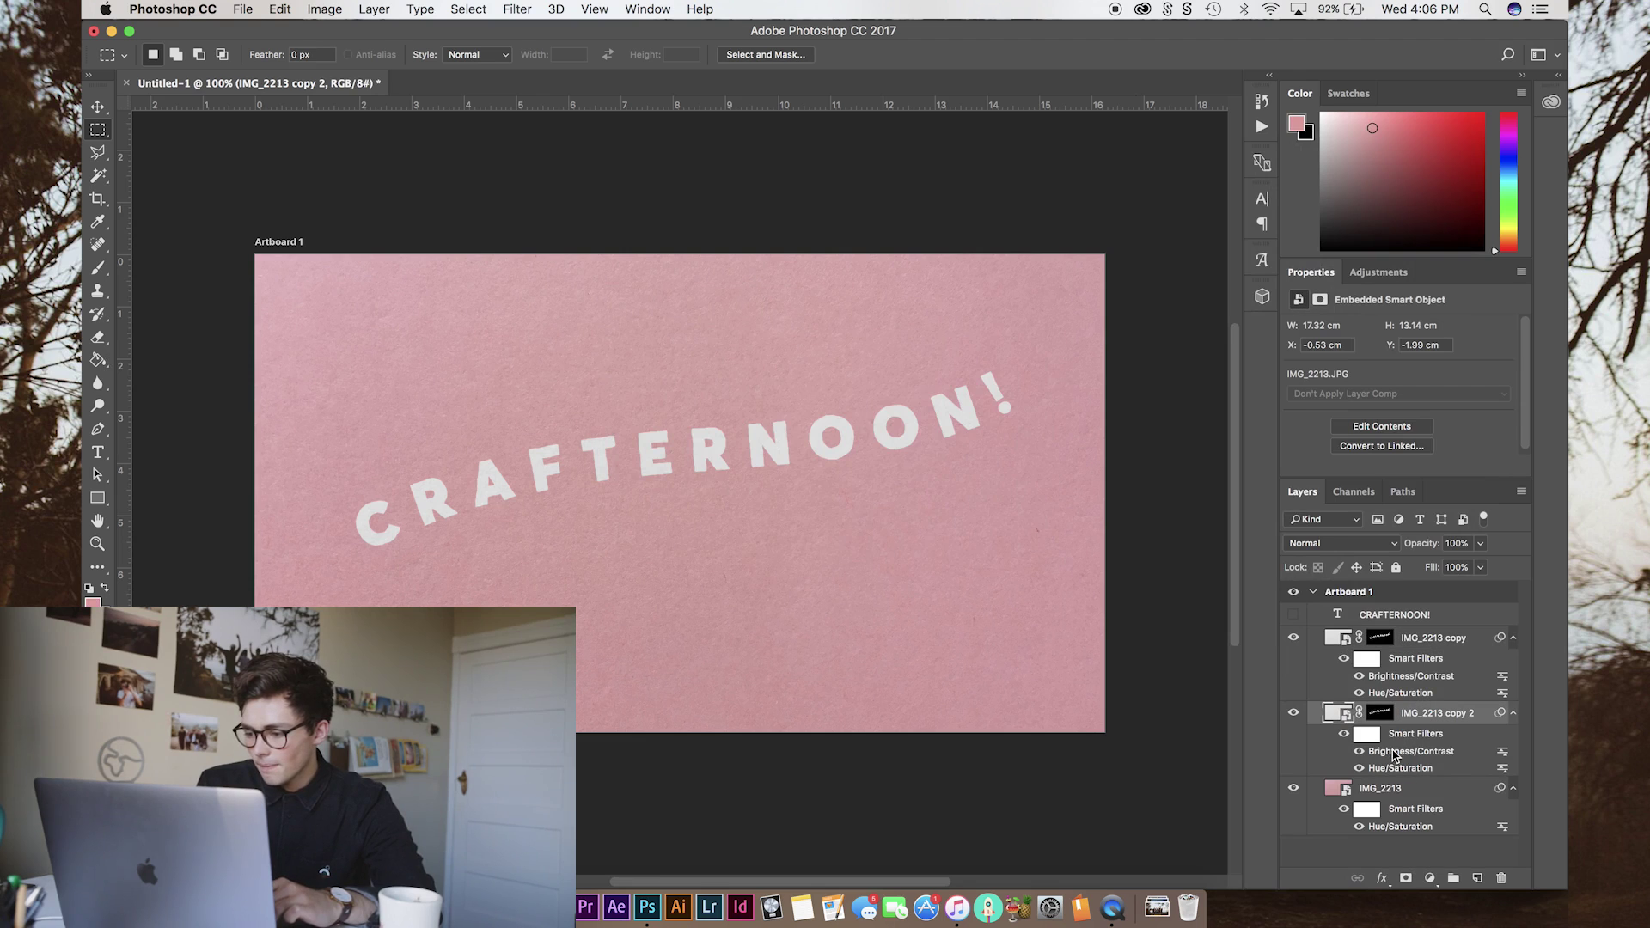
double_click(1413, 753)
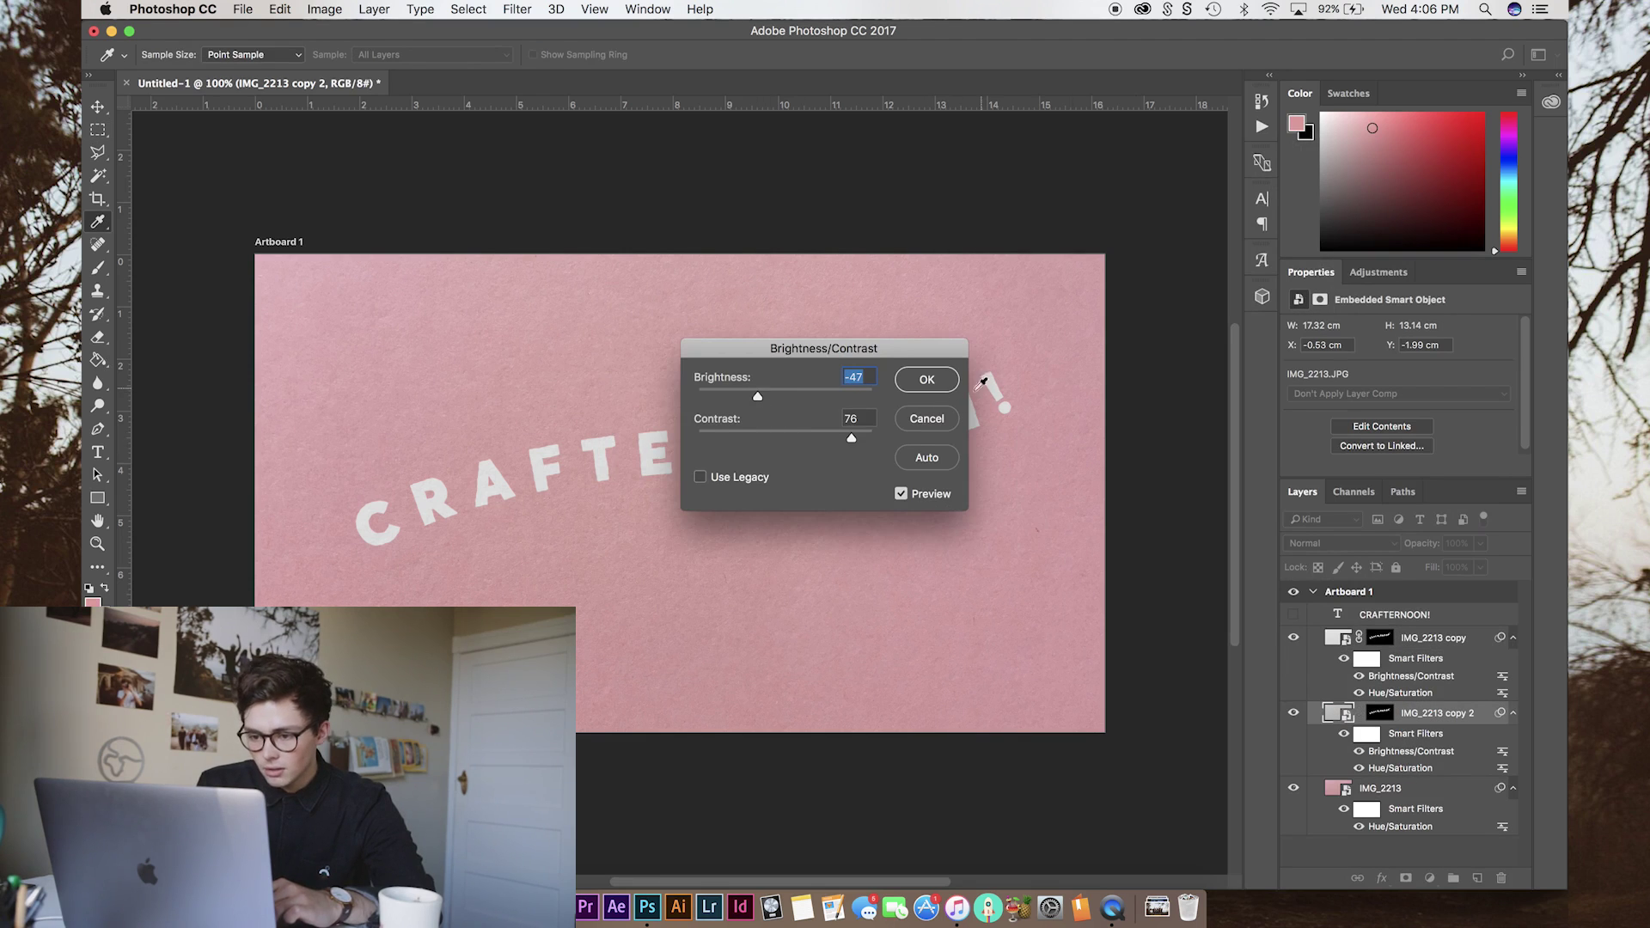
click(926, 379)
Group both paper letter layers into Group 1 and add a layer mask.
key(v)
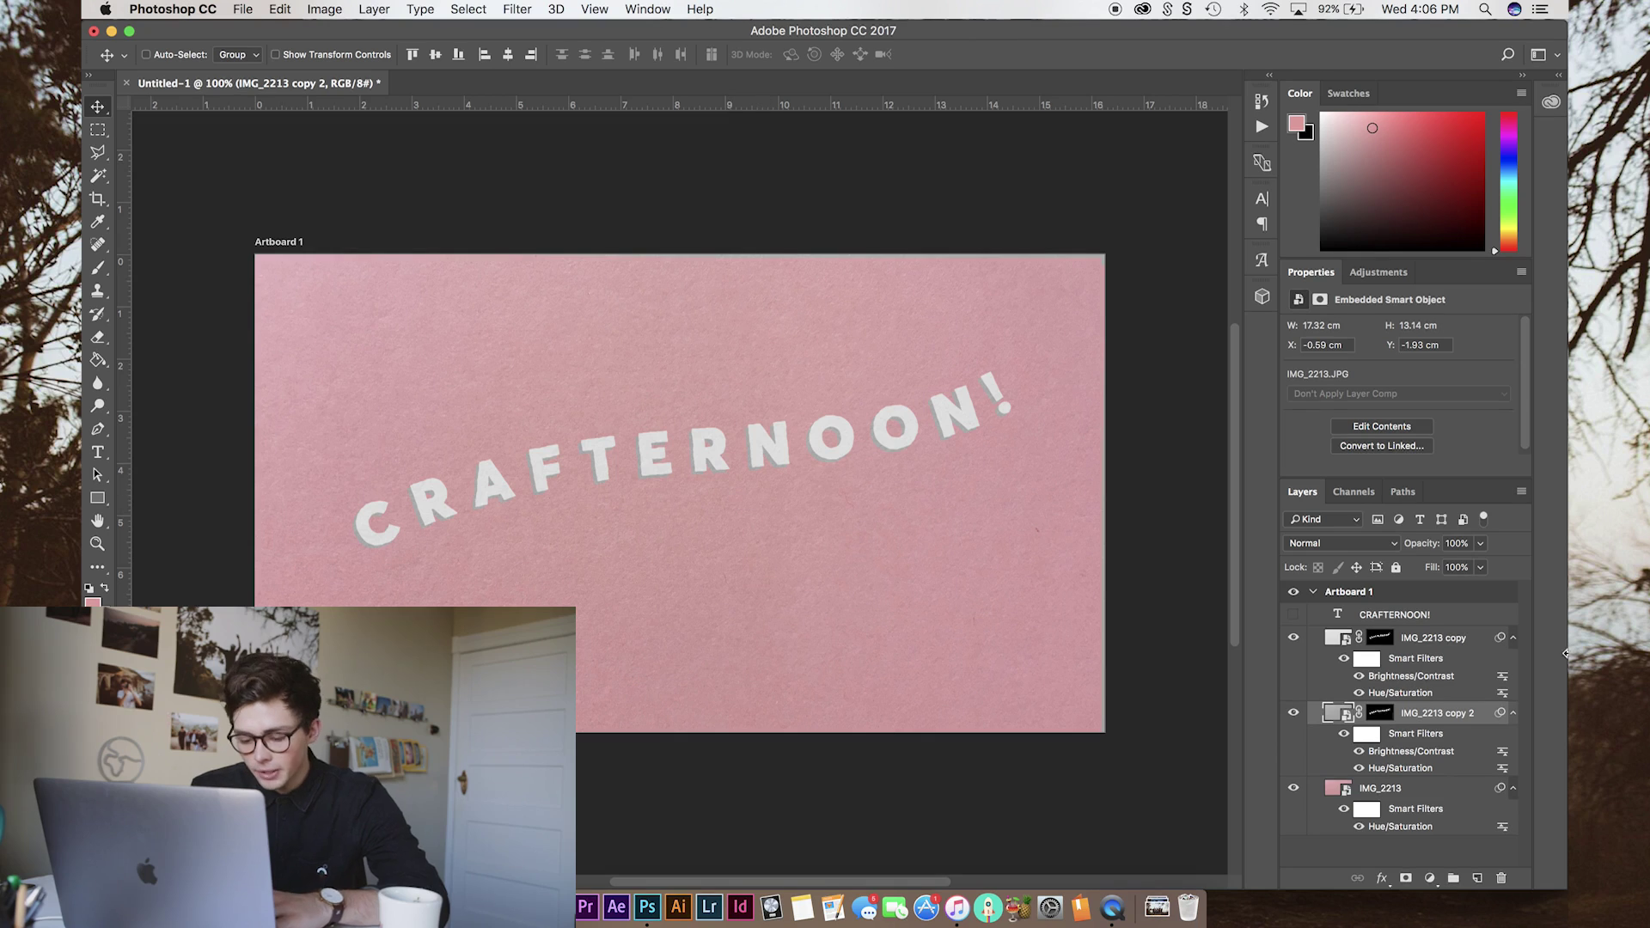
shift+click(1434, 638)
key(super+g)
click(1406, 878)
key(m)
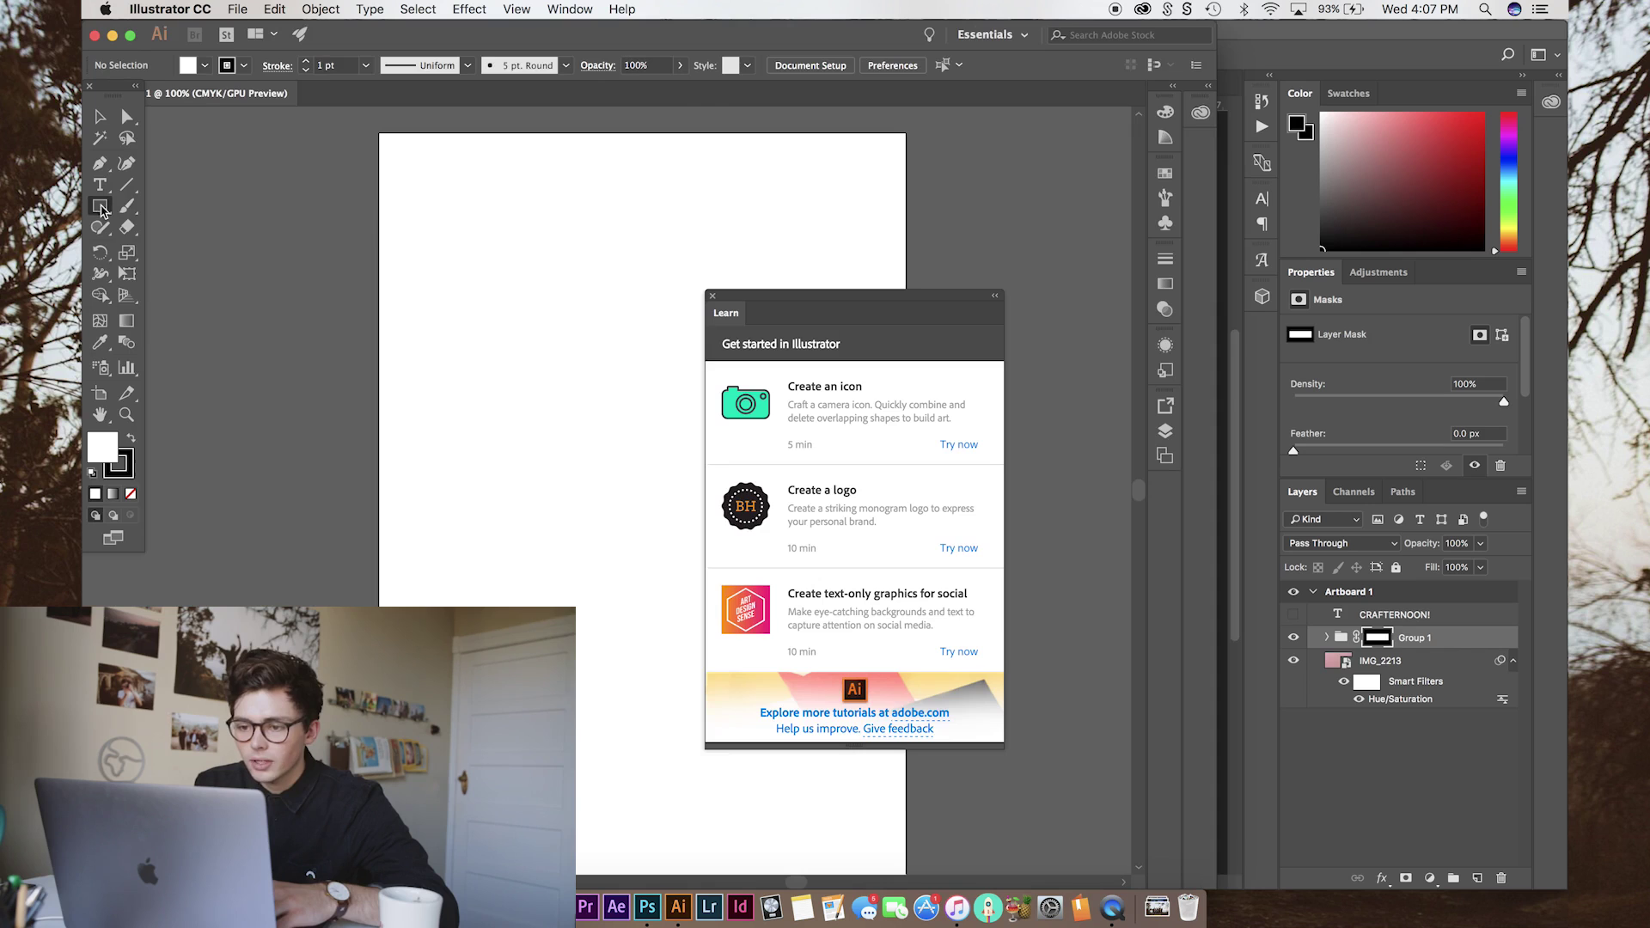
Close the Learn panel and draw a star with the Star tool.
drag(100, 206, 189, 292)
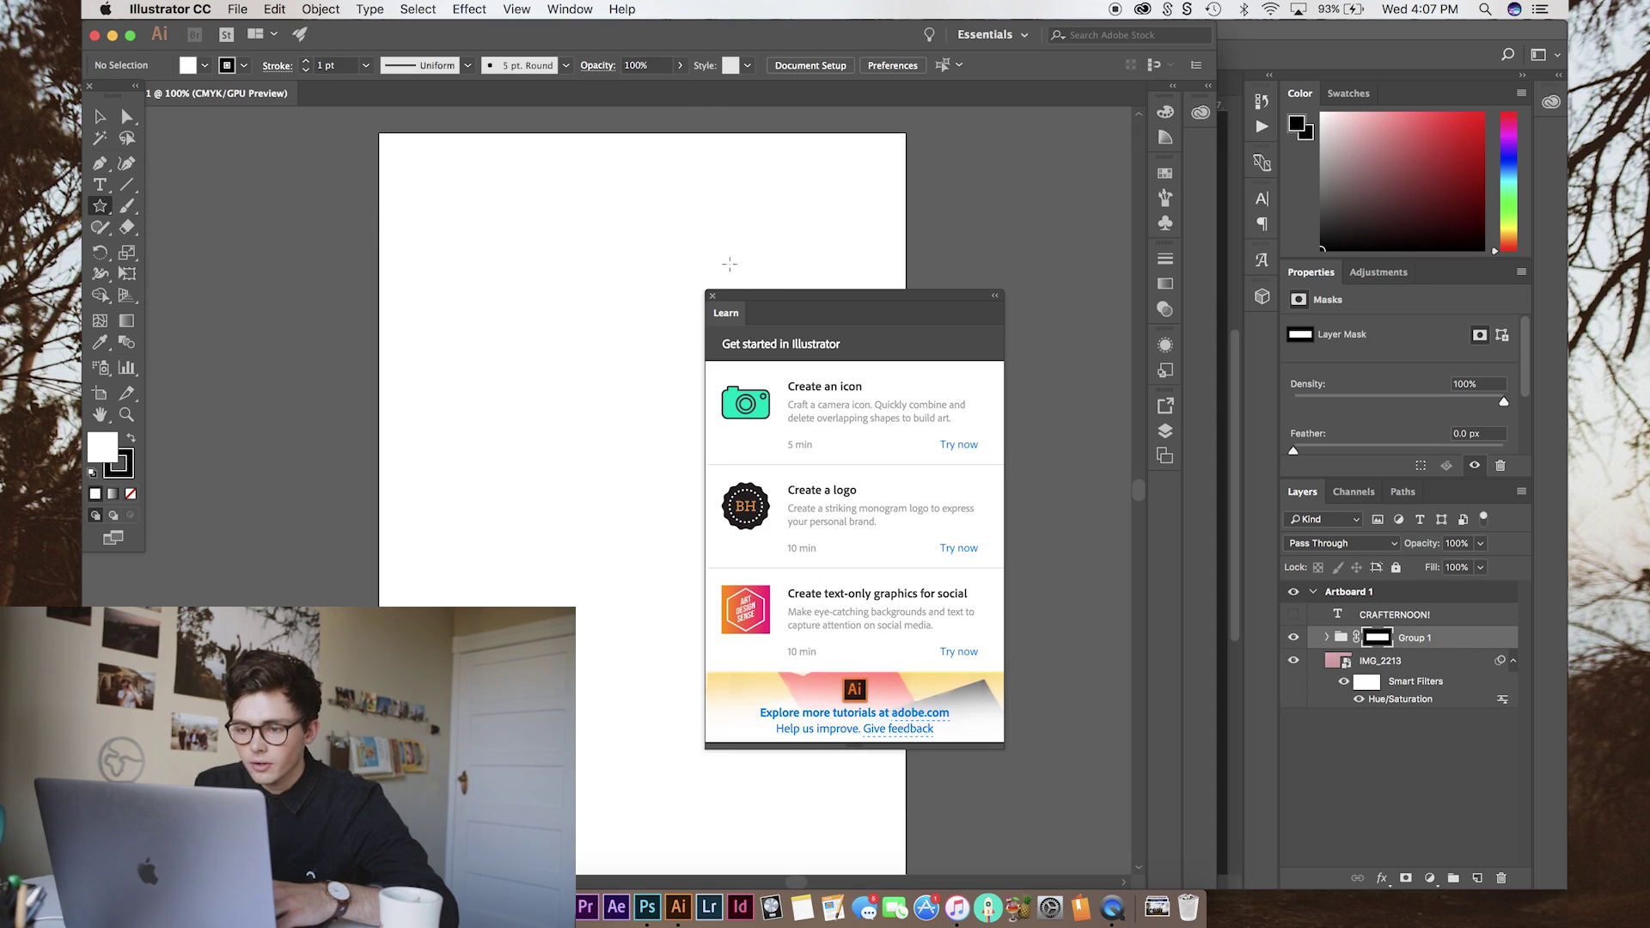
click(711, 297)
drag(728, 212, 636, 514)
Drag four of the star's inner anchors outward so it looks hand-cut.
key(a)
drag(635, 416, 628, 409)
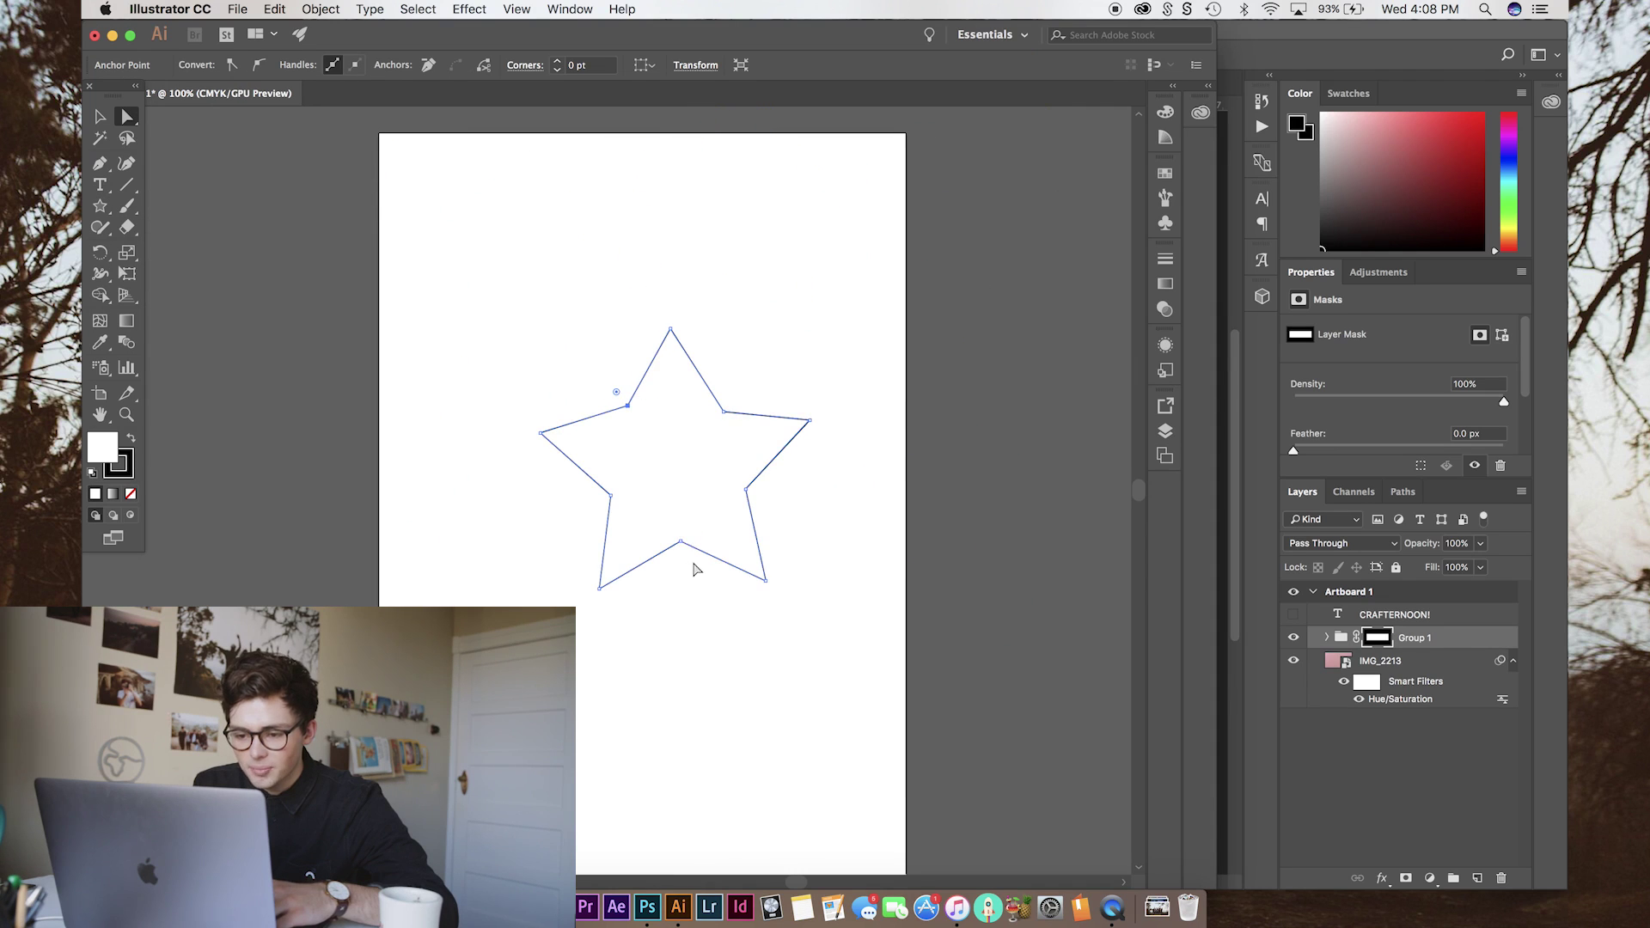
drag(681, 543, 679, 553)
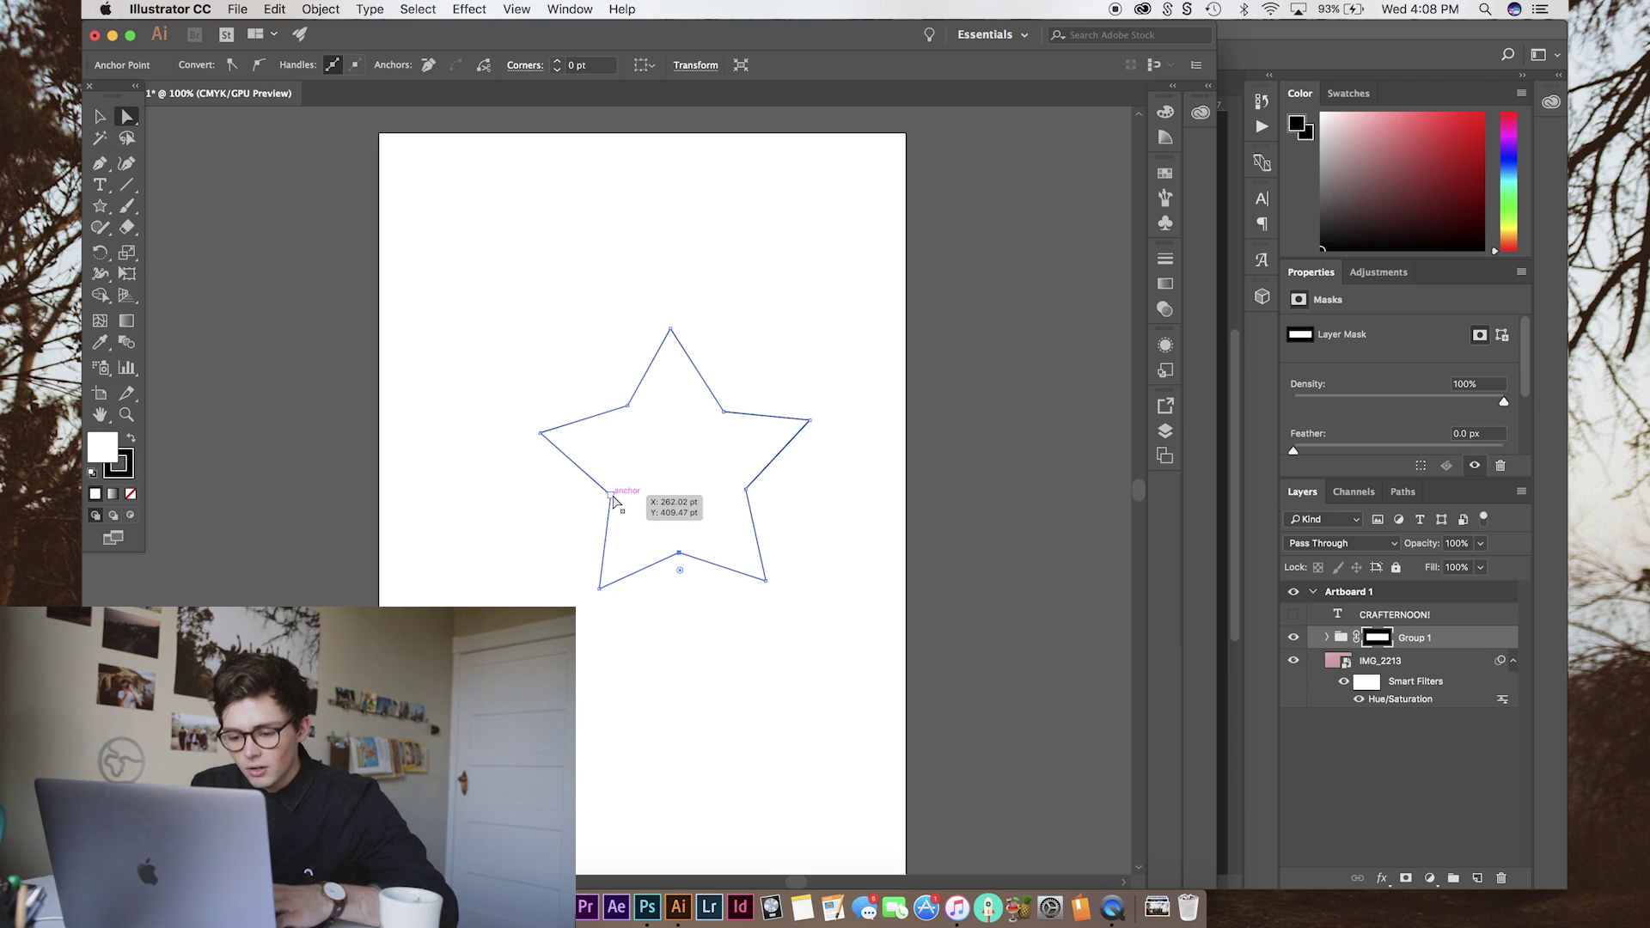
drag(608, 496, 602, 497)
drag(747, 496, 761, 491)
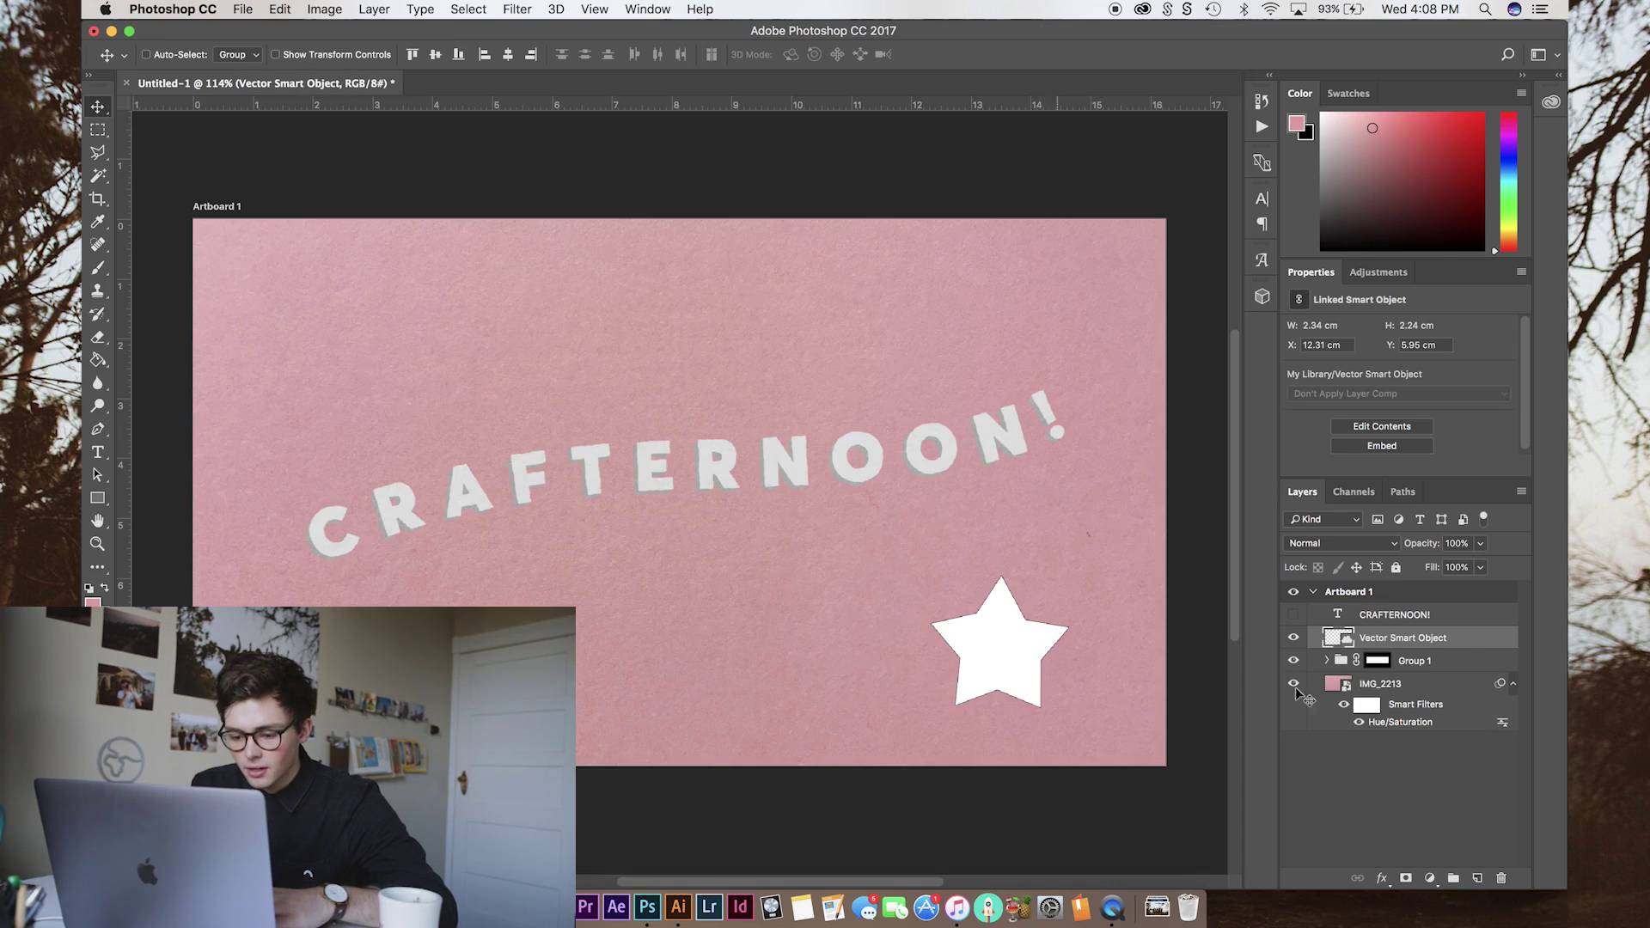
Enable a Multiply Drop Shadow on Group 1: Distance 6 px, Spread 10%, Size 7 px.
click(1446, 671)
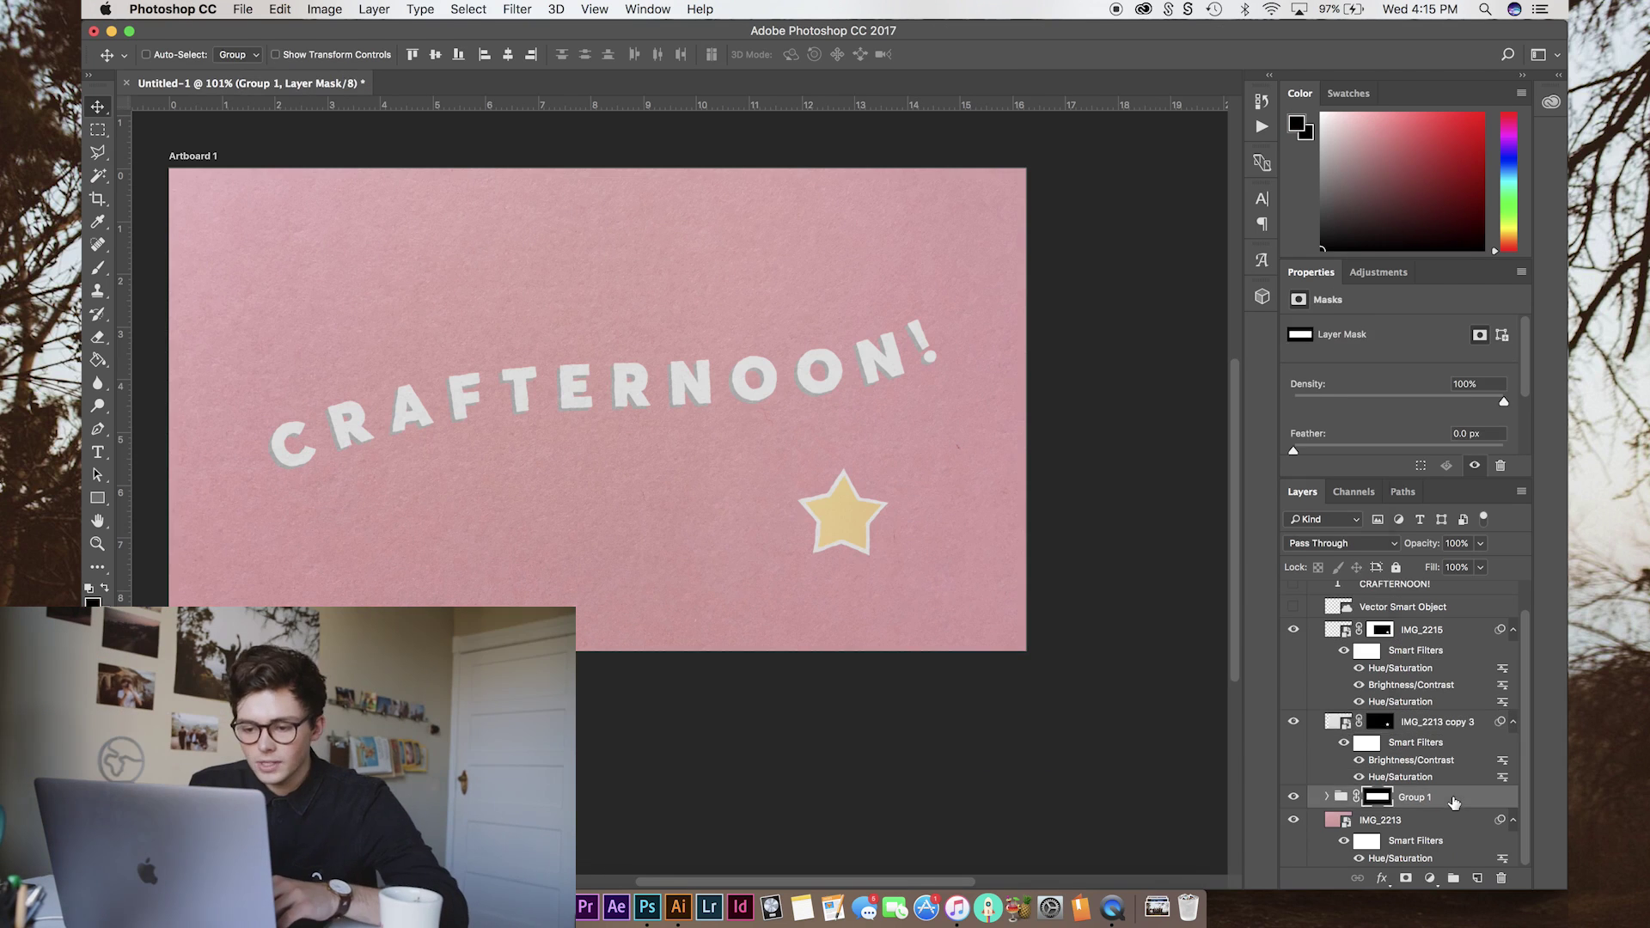
double_click(1452, 802)
drag(1142, 481, 1123, 247)
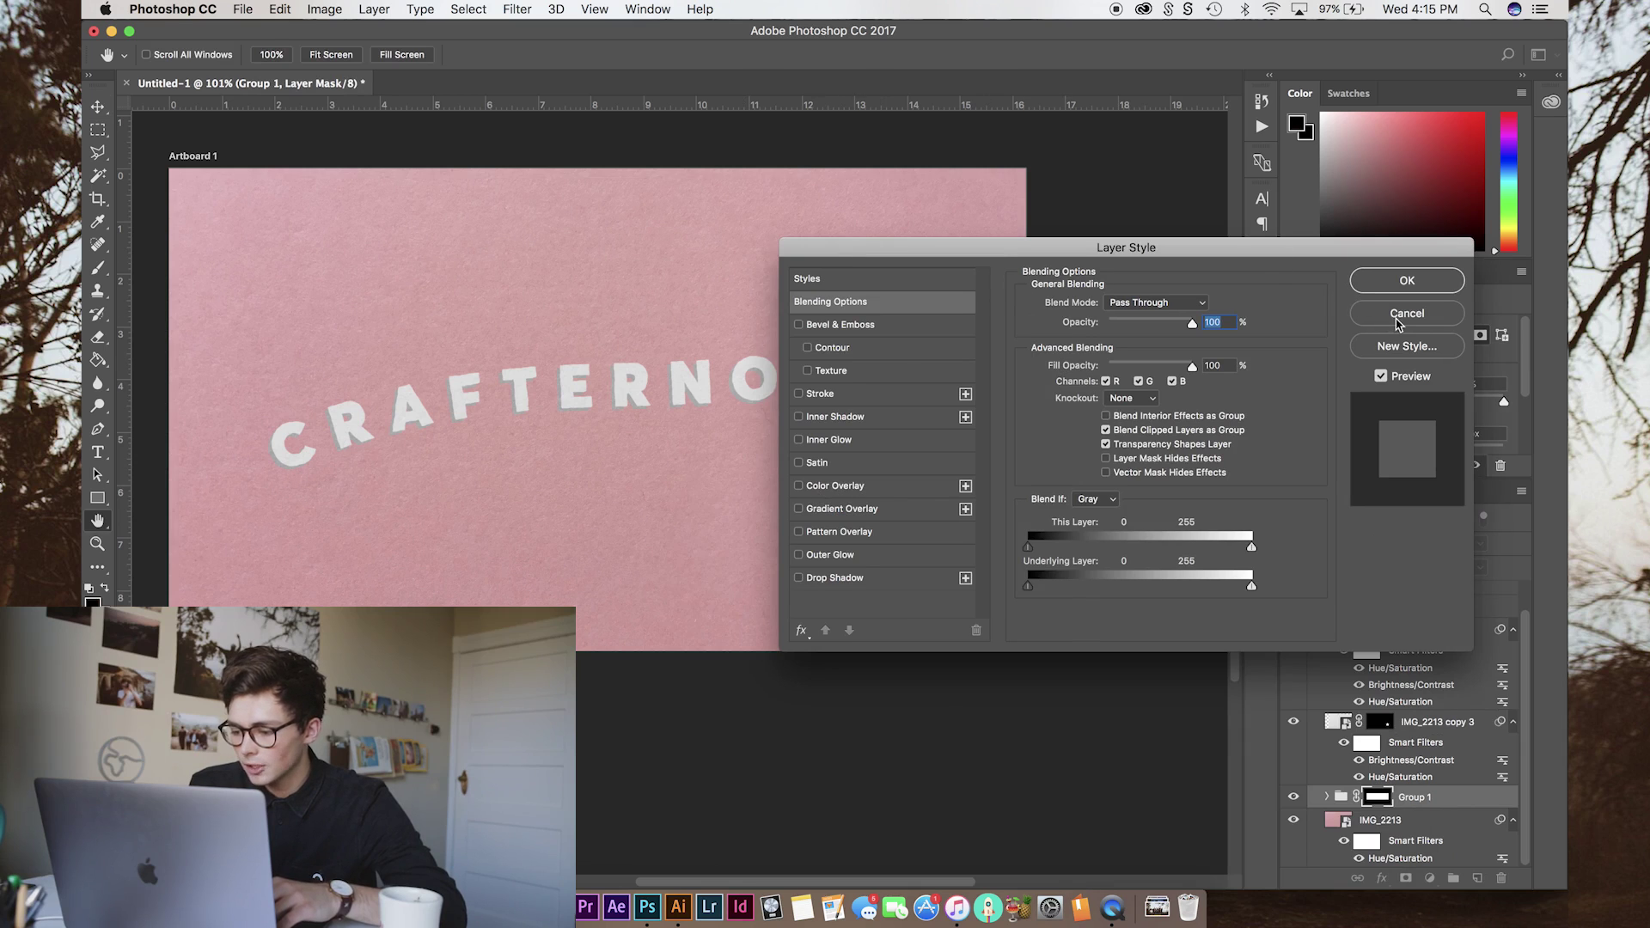
click(1396, 320)
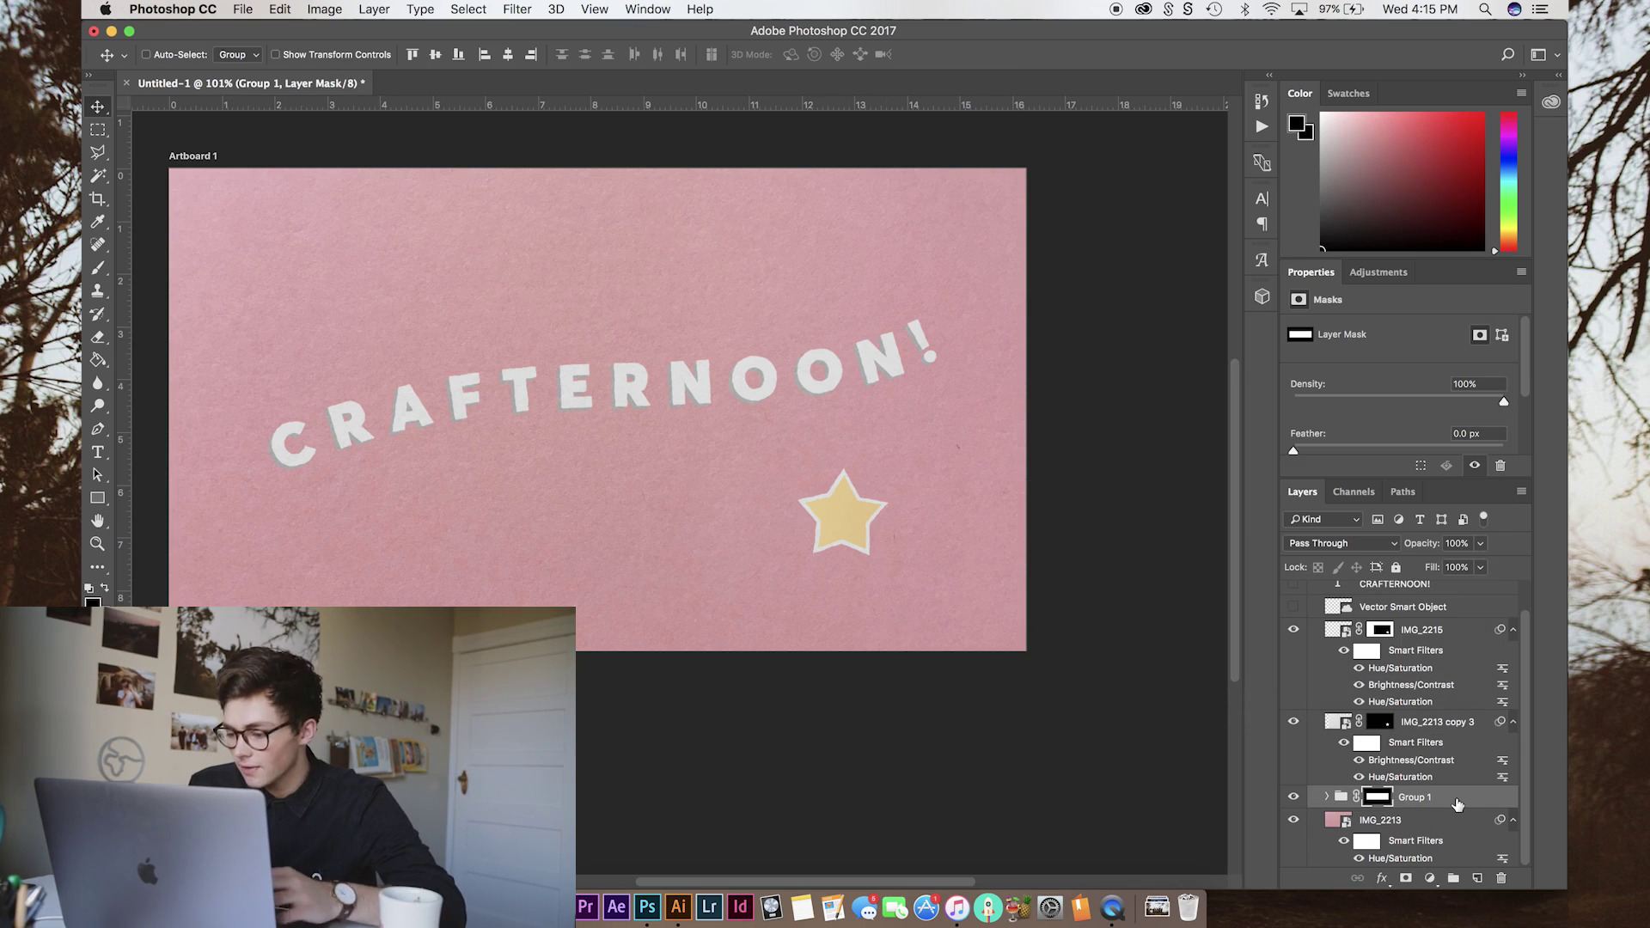
double_click(1456, 802)
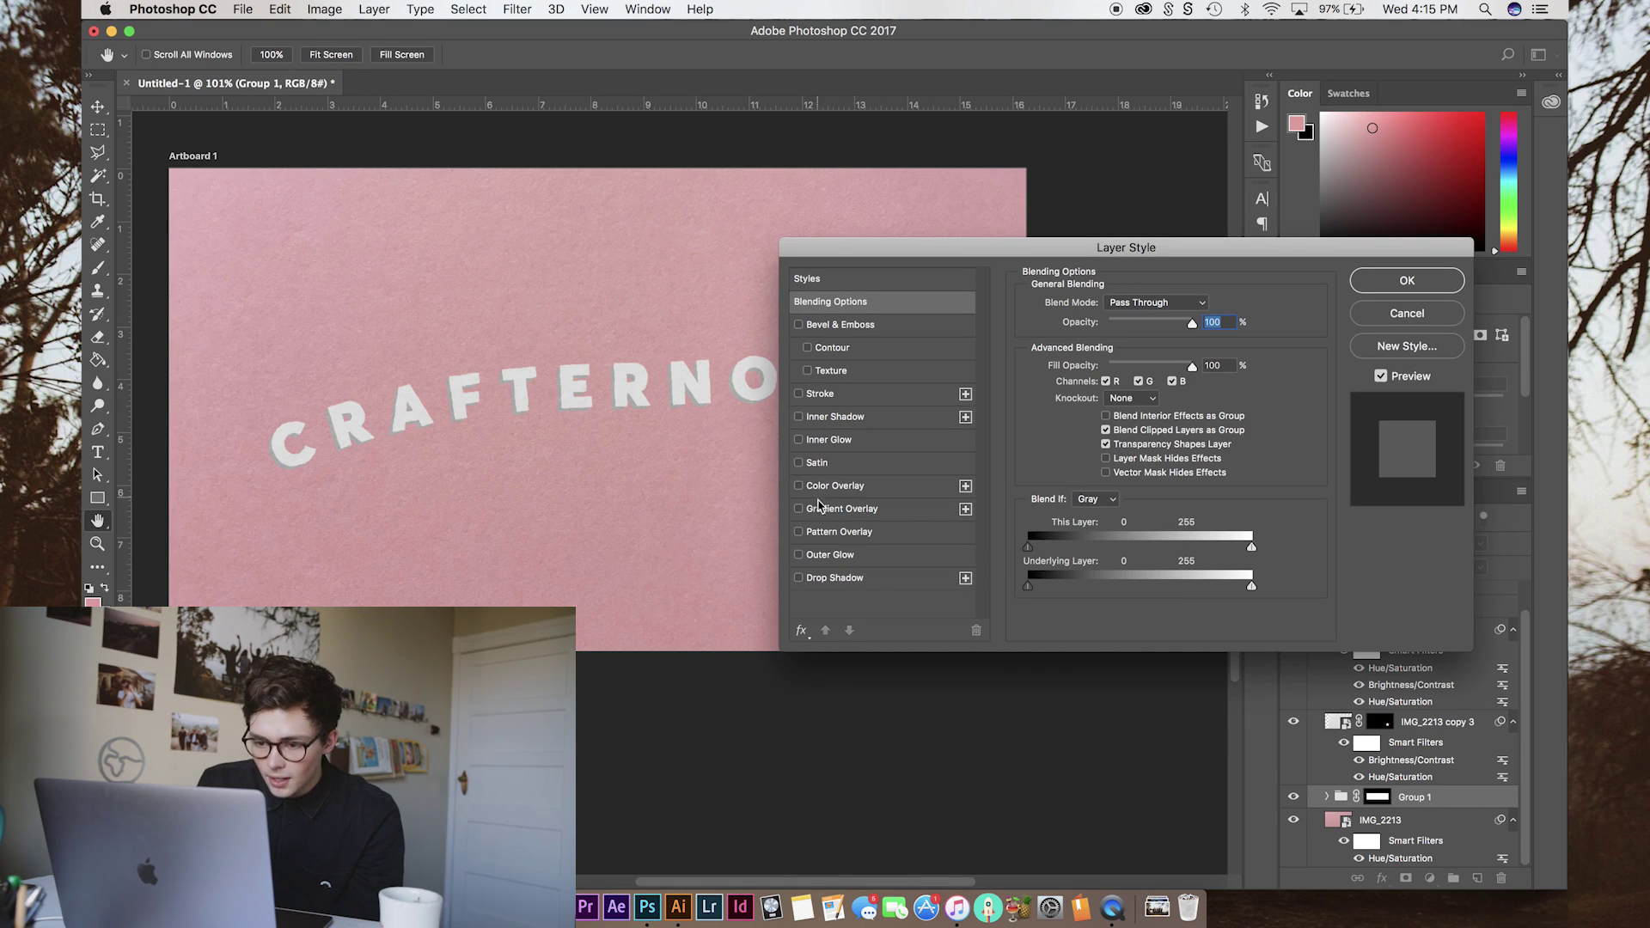
click(833, 577)
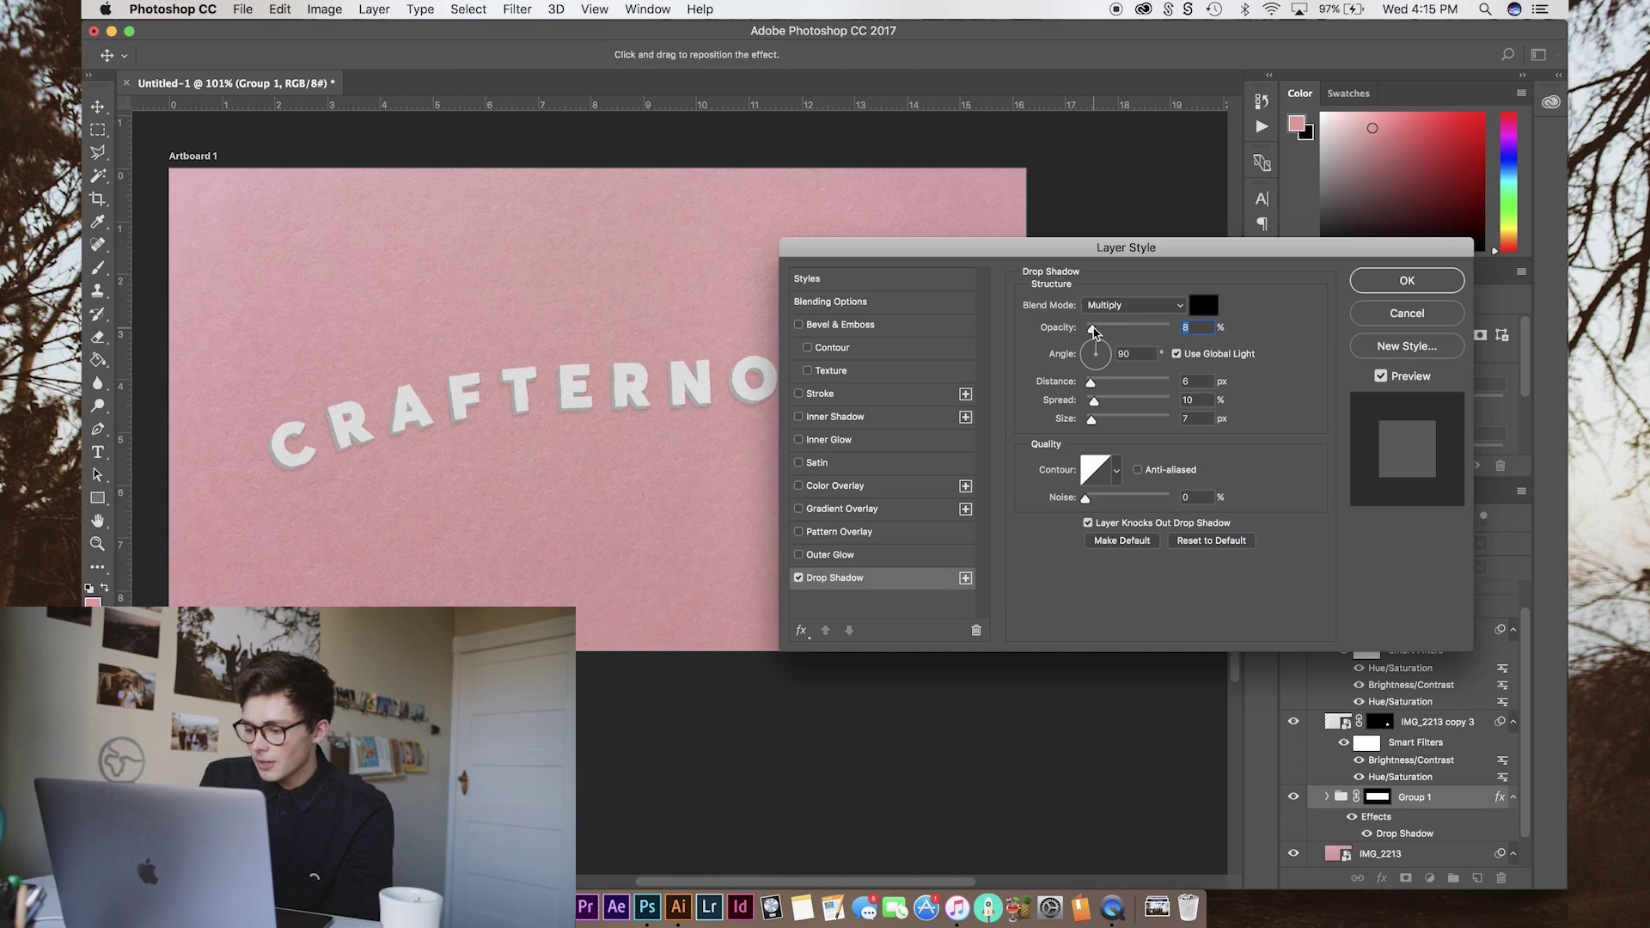
Copy Group 1's drop shadow layer style and paste it onto IMG_2213 copy 3.
key(Return)
right_click(1305, 796)
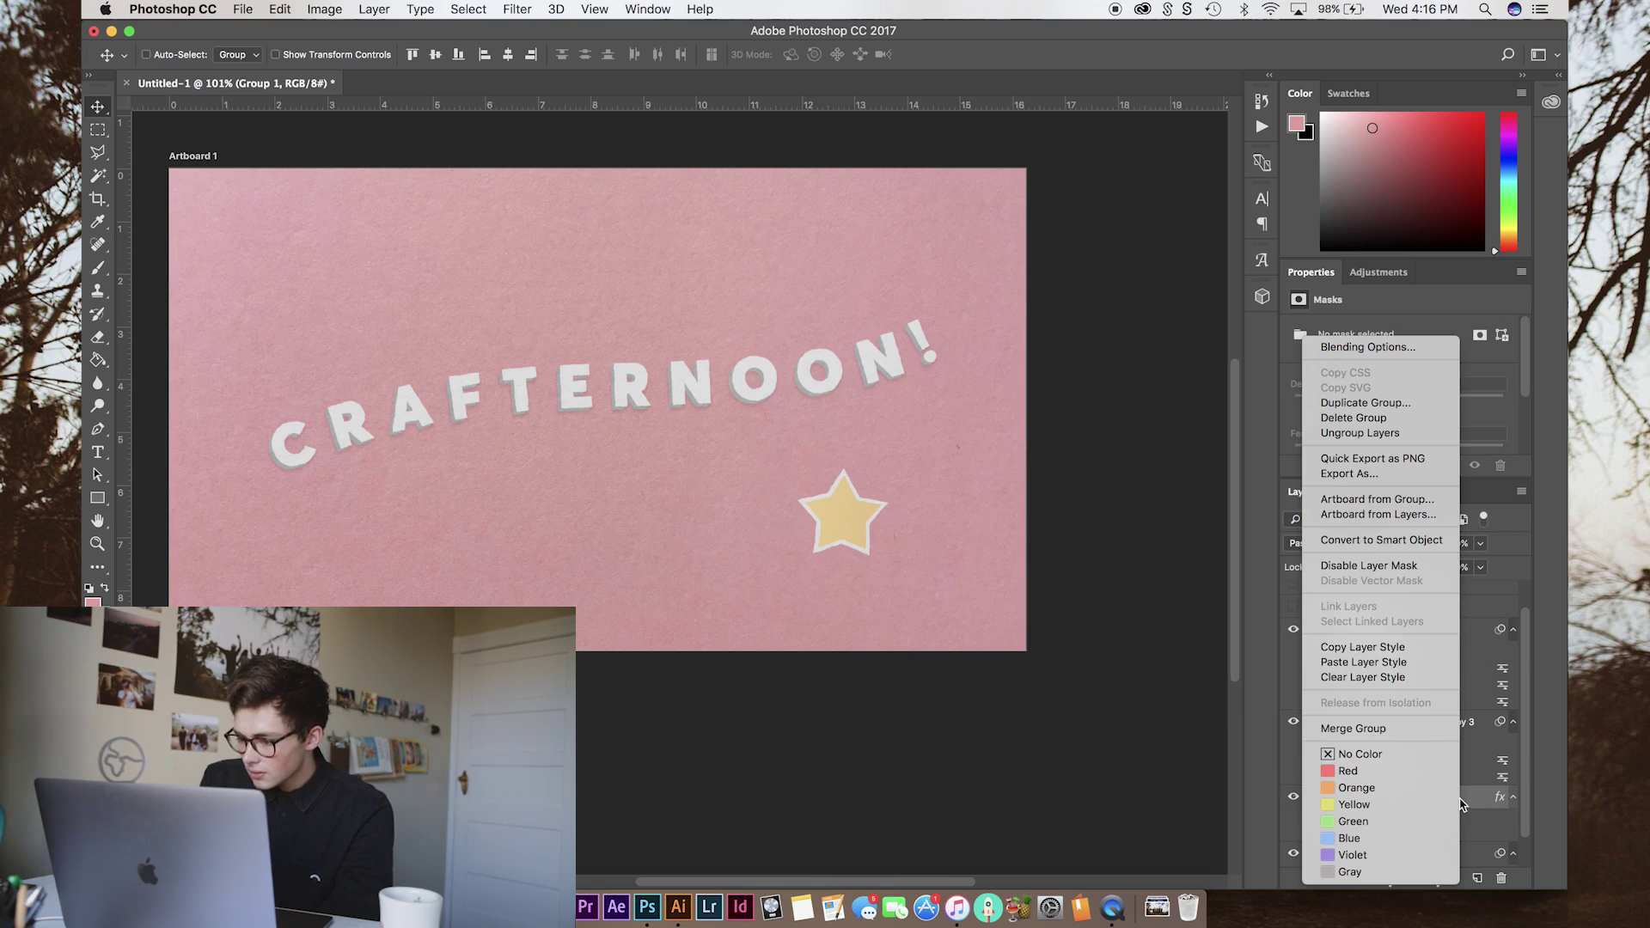
click(1416, 653)
right_click(1481, 735)
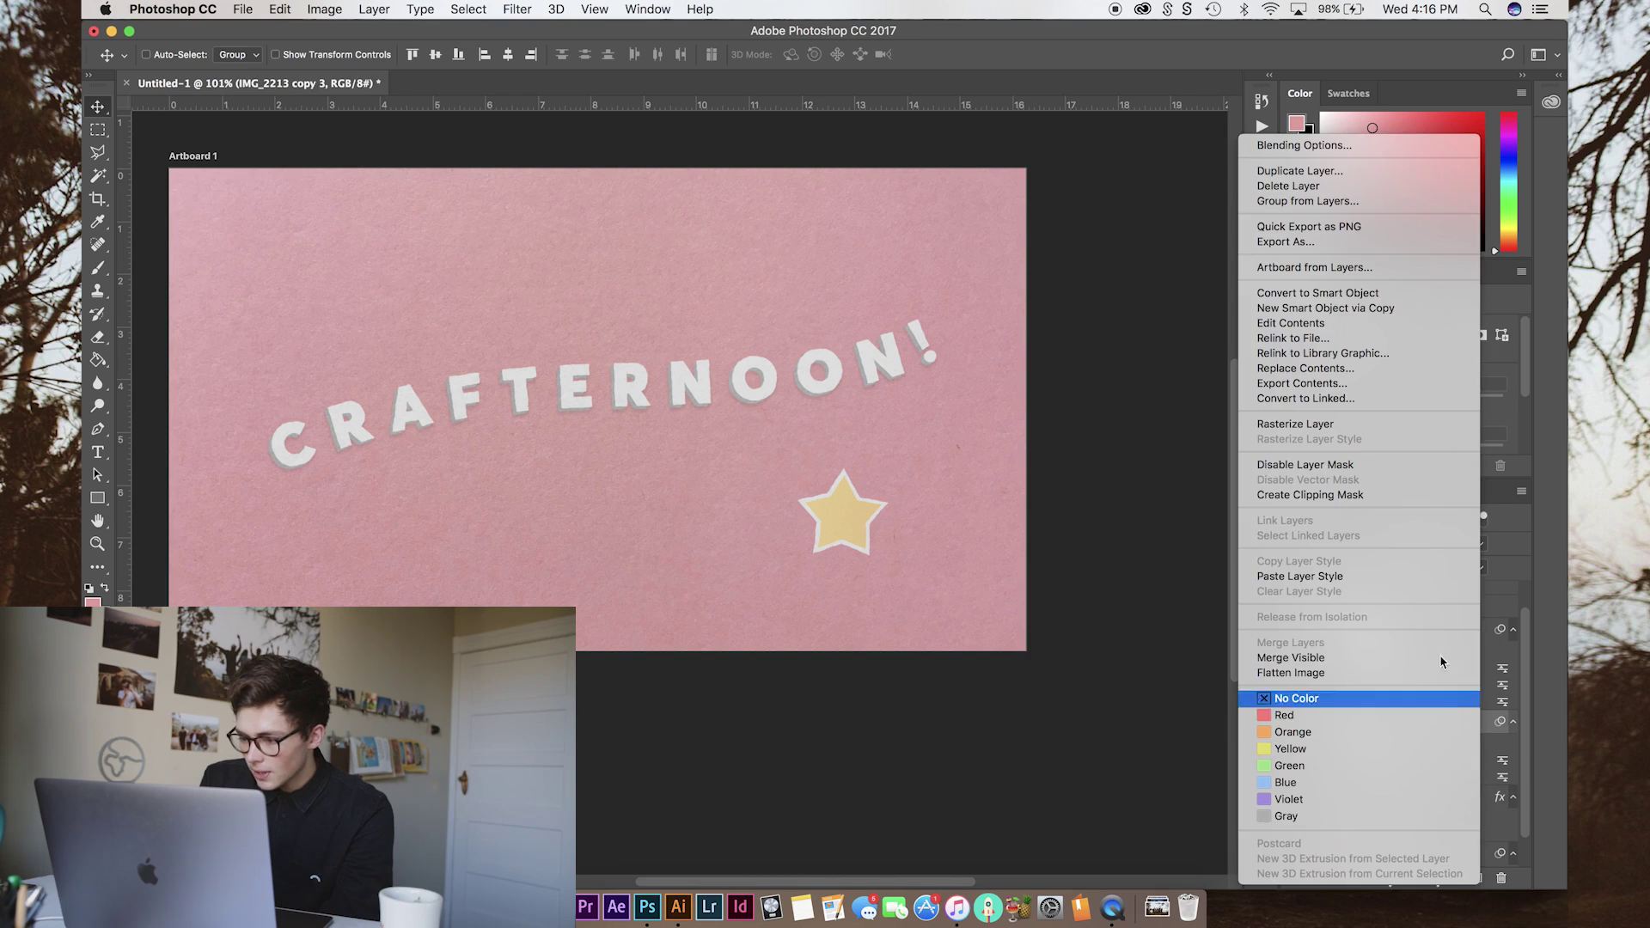
click(1383, 580)
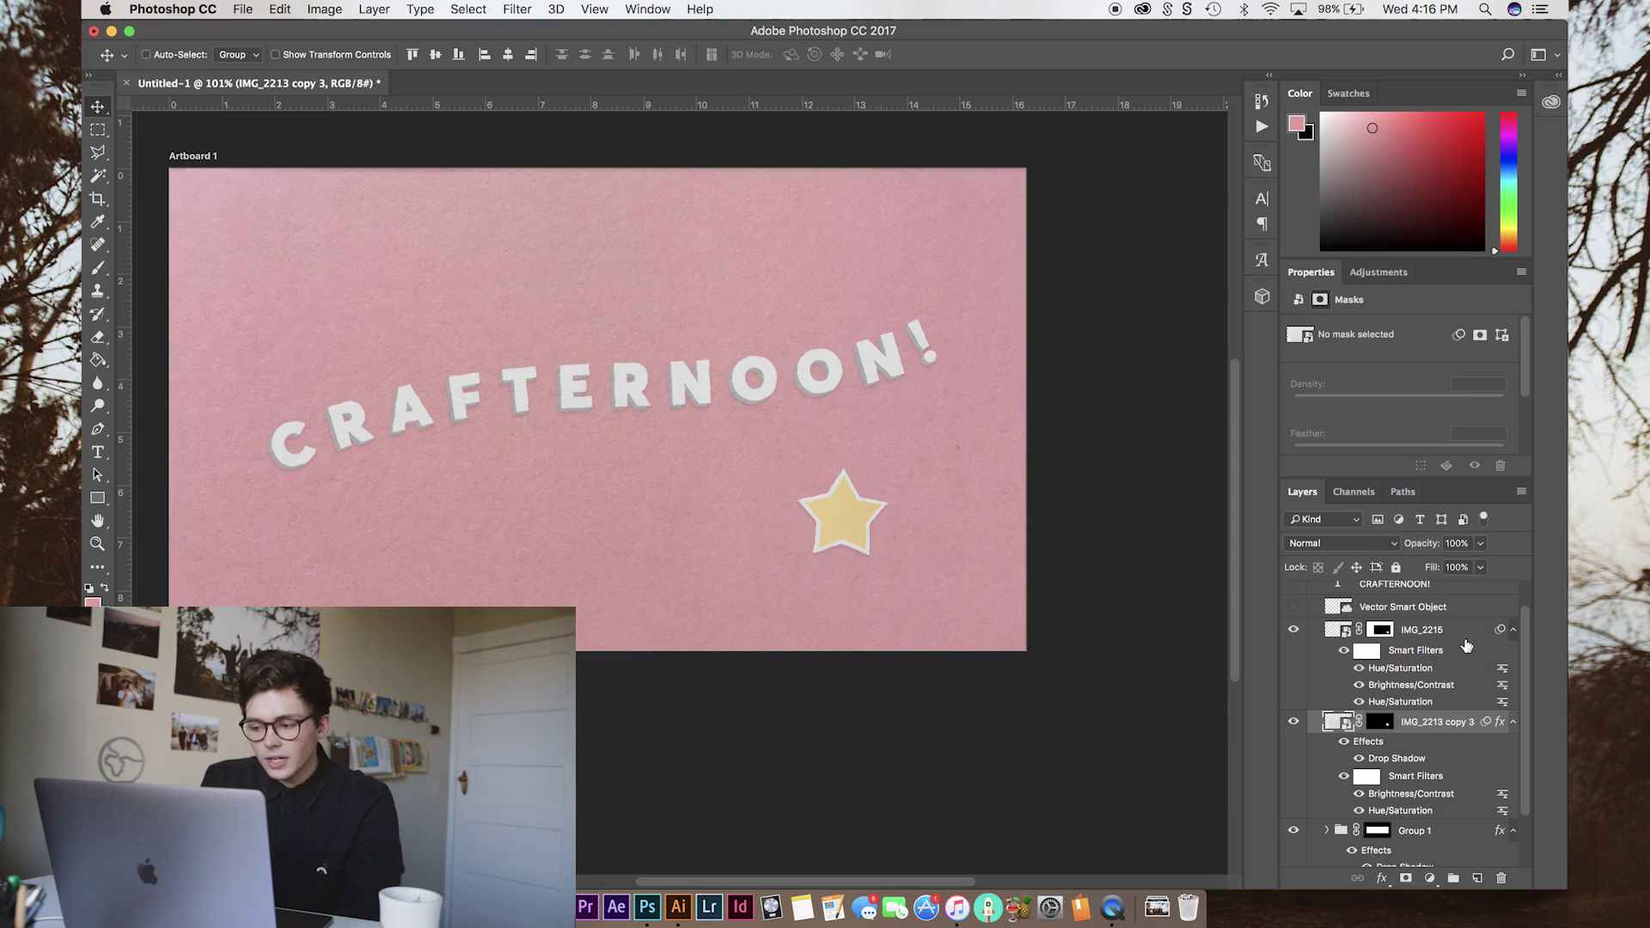
right_click(1471, 643)
key(Escape)
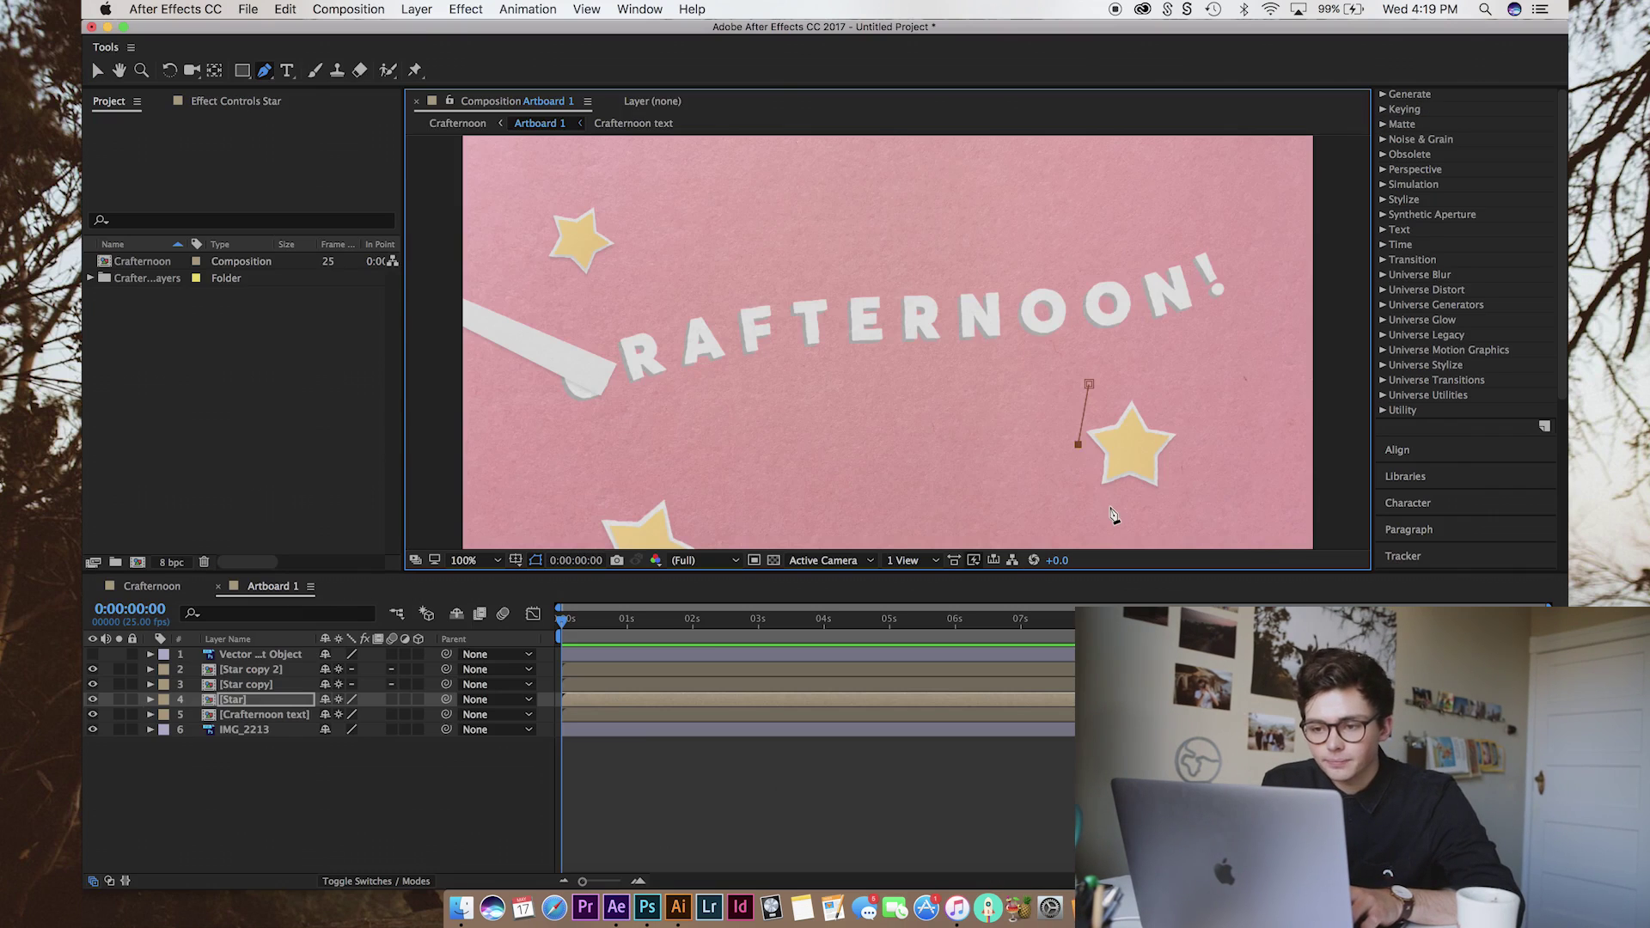
Close the mask around the right-hand star and zoom out to check the Star copy layer.
click(1090, 385)
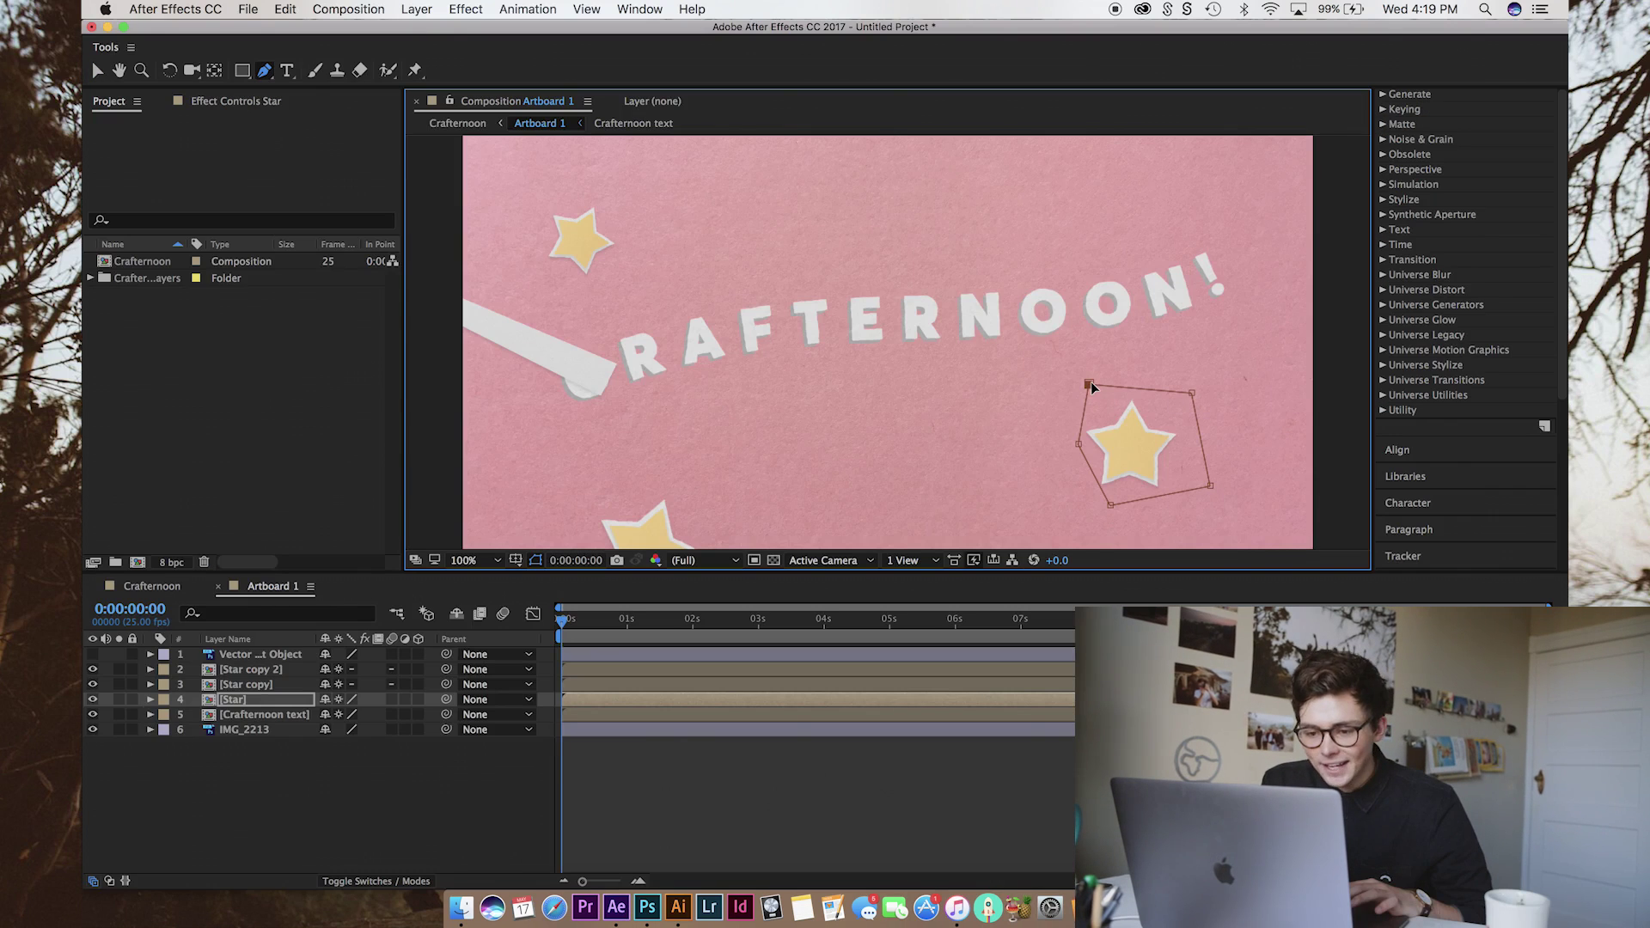
click(243, 685)
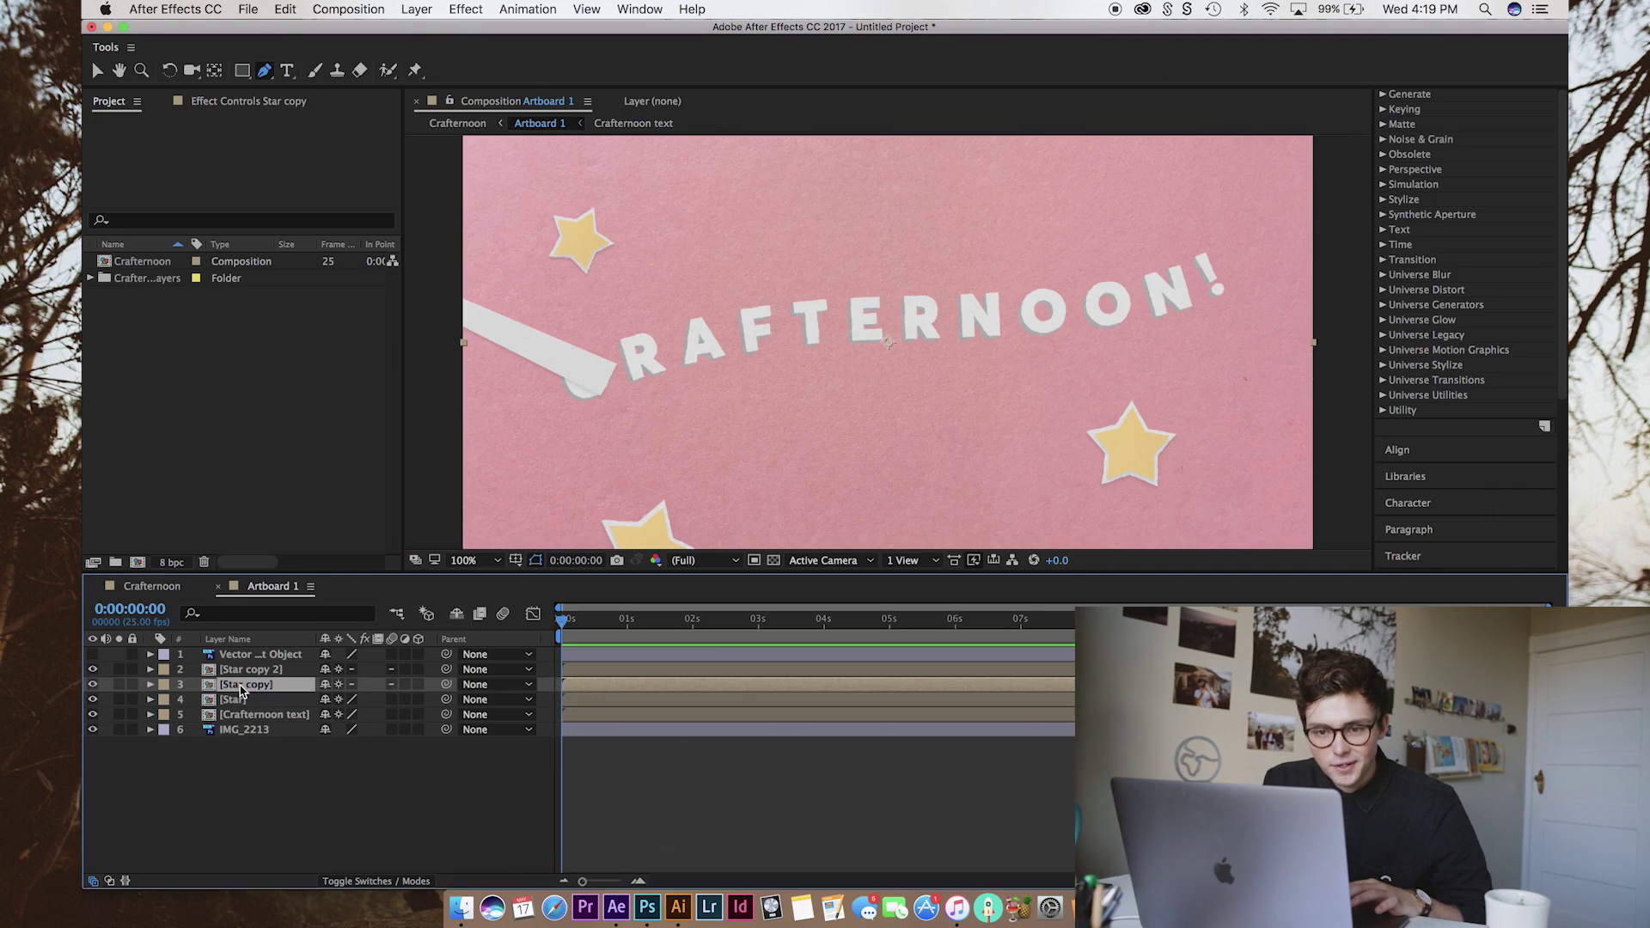
key(comma)
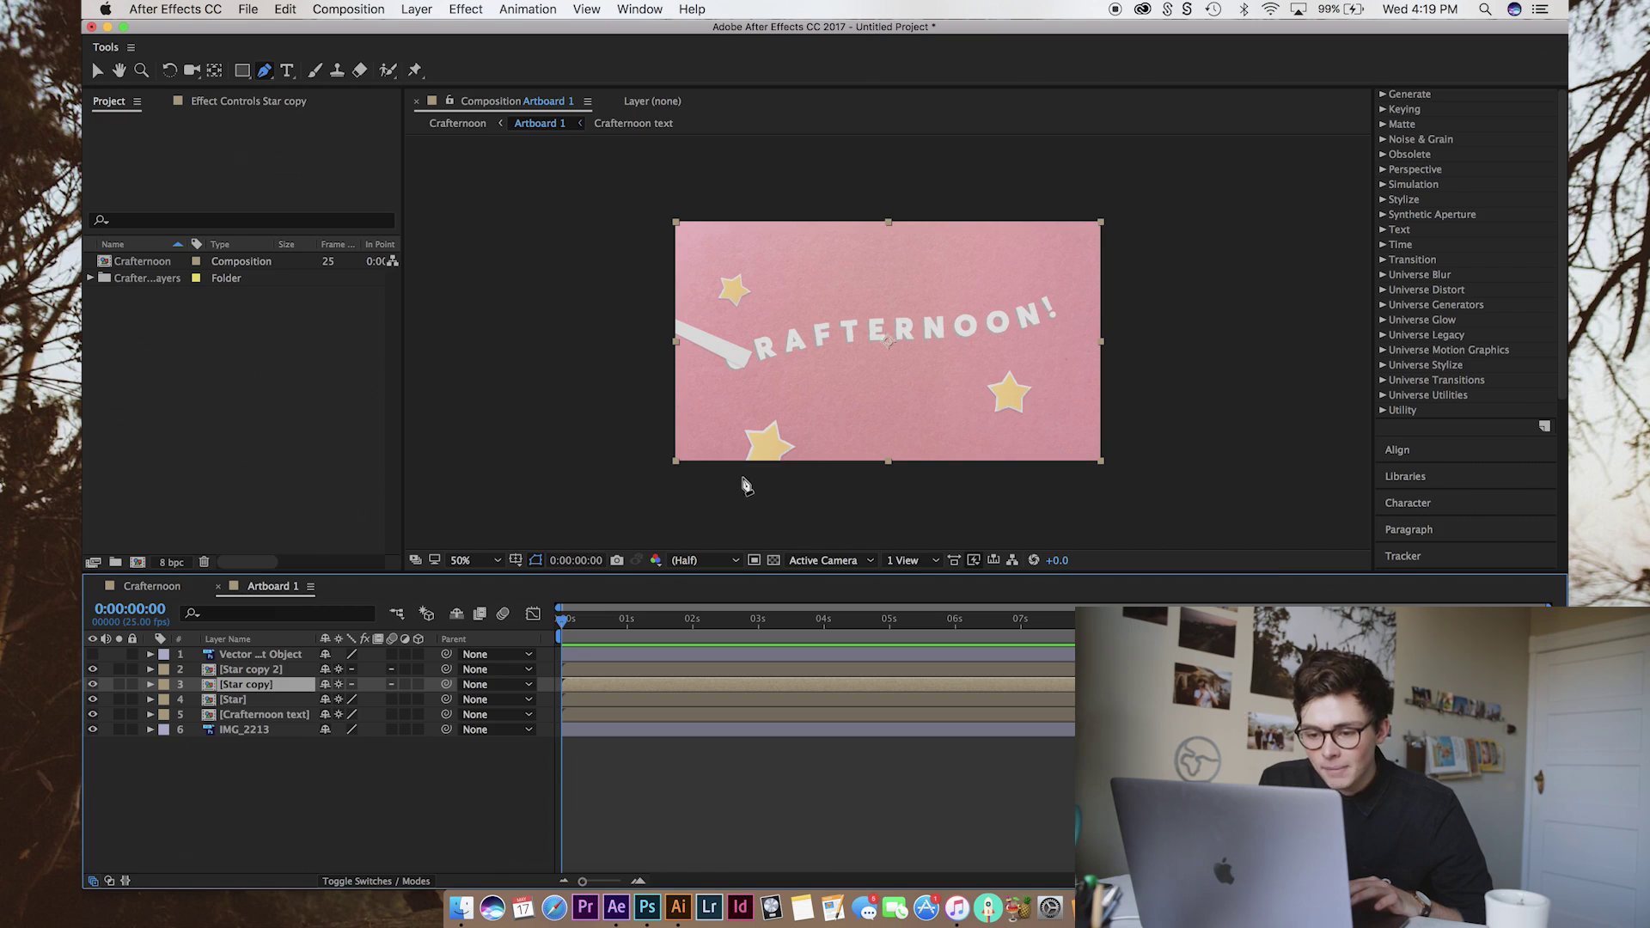
click(93, 684)
click(93, 684)
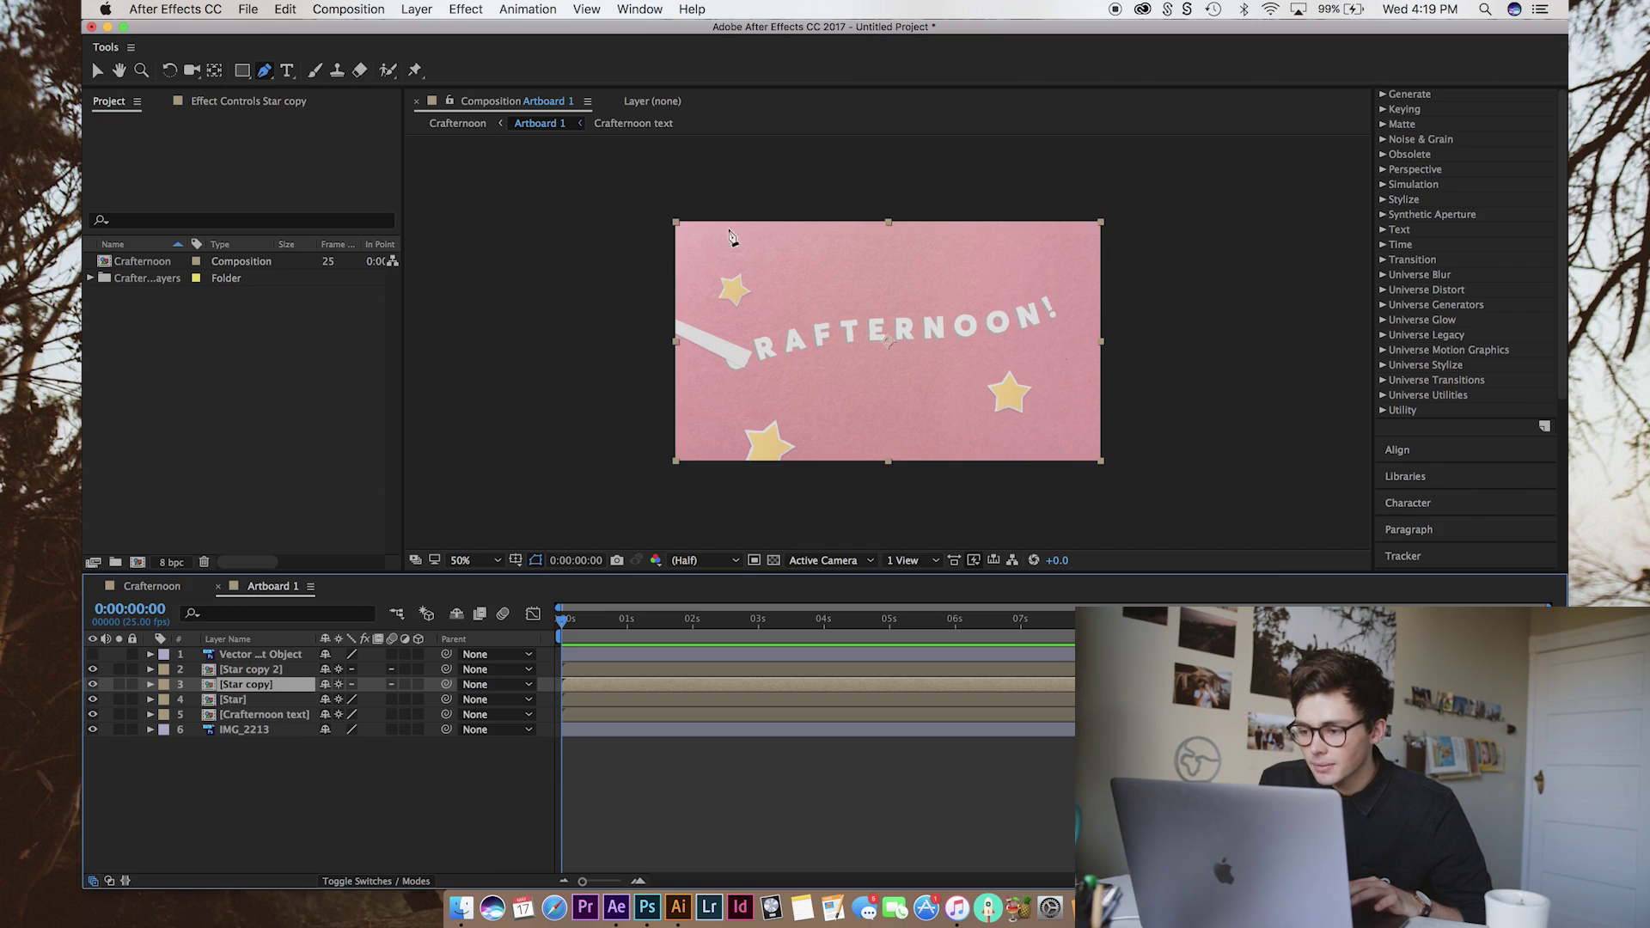
Mask the top-left star on Star copy and begin masking the bottom star on Star copy 2.
click(723, 258)
click(706, 309)
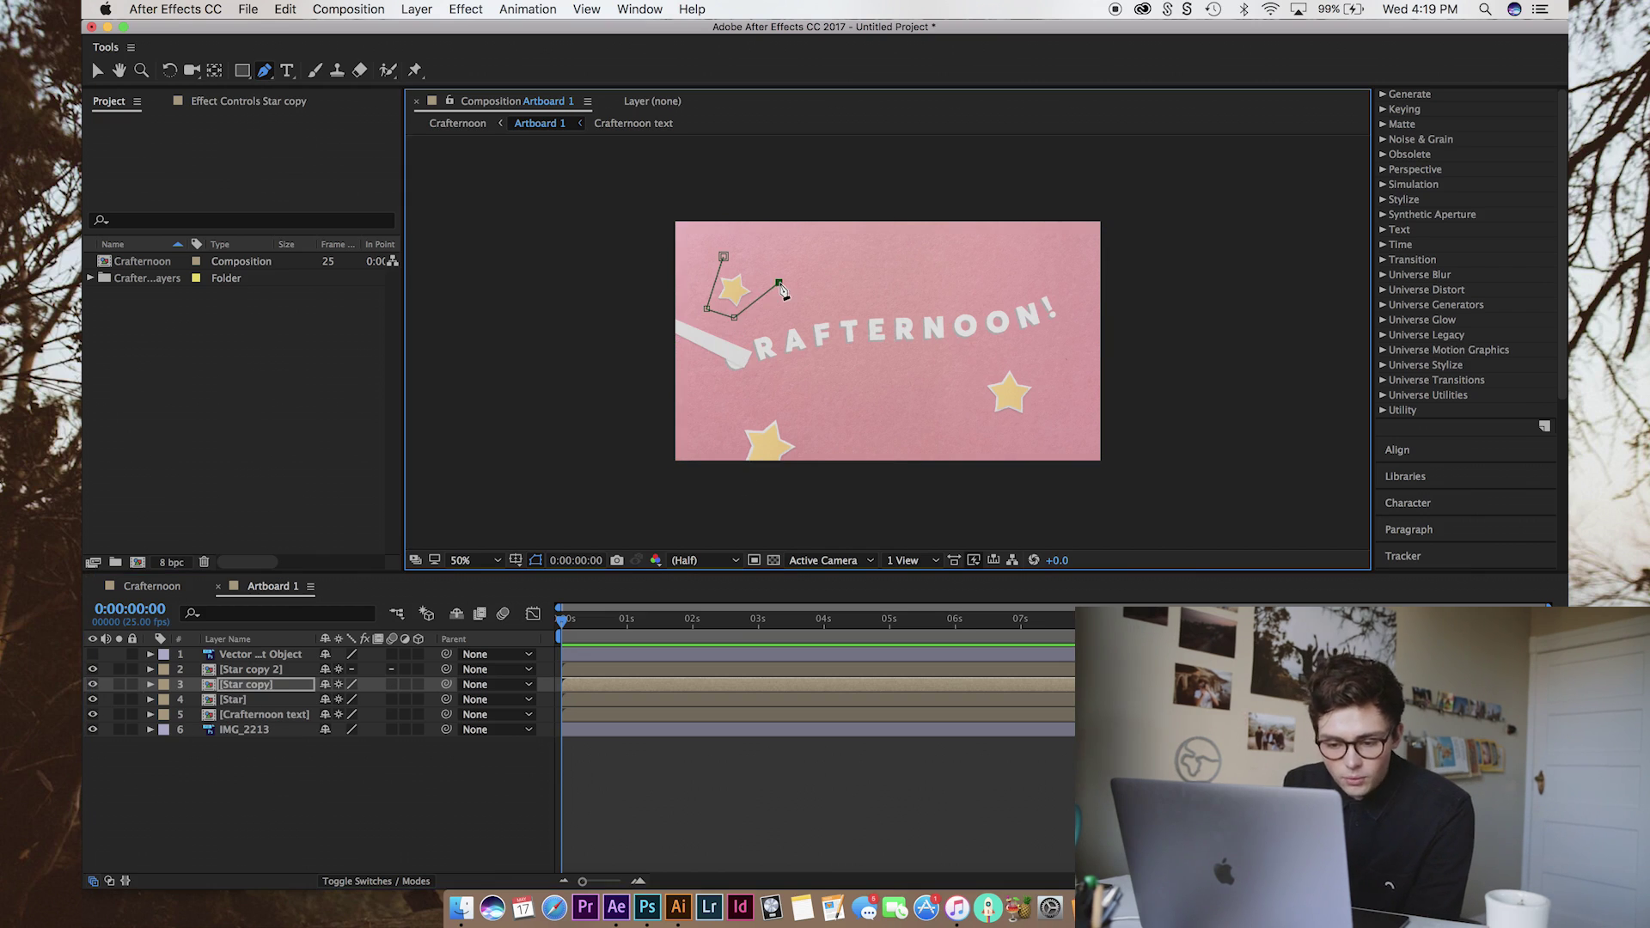
click(724, 257)
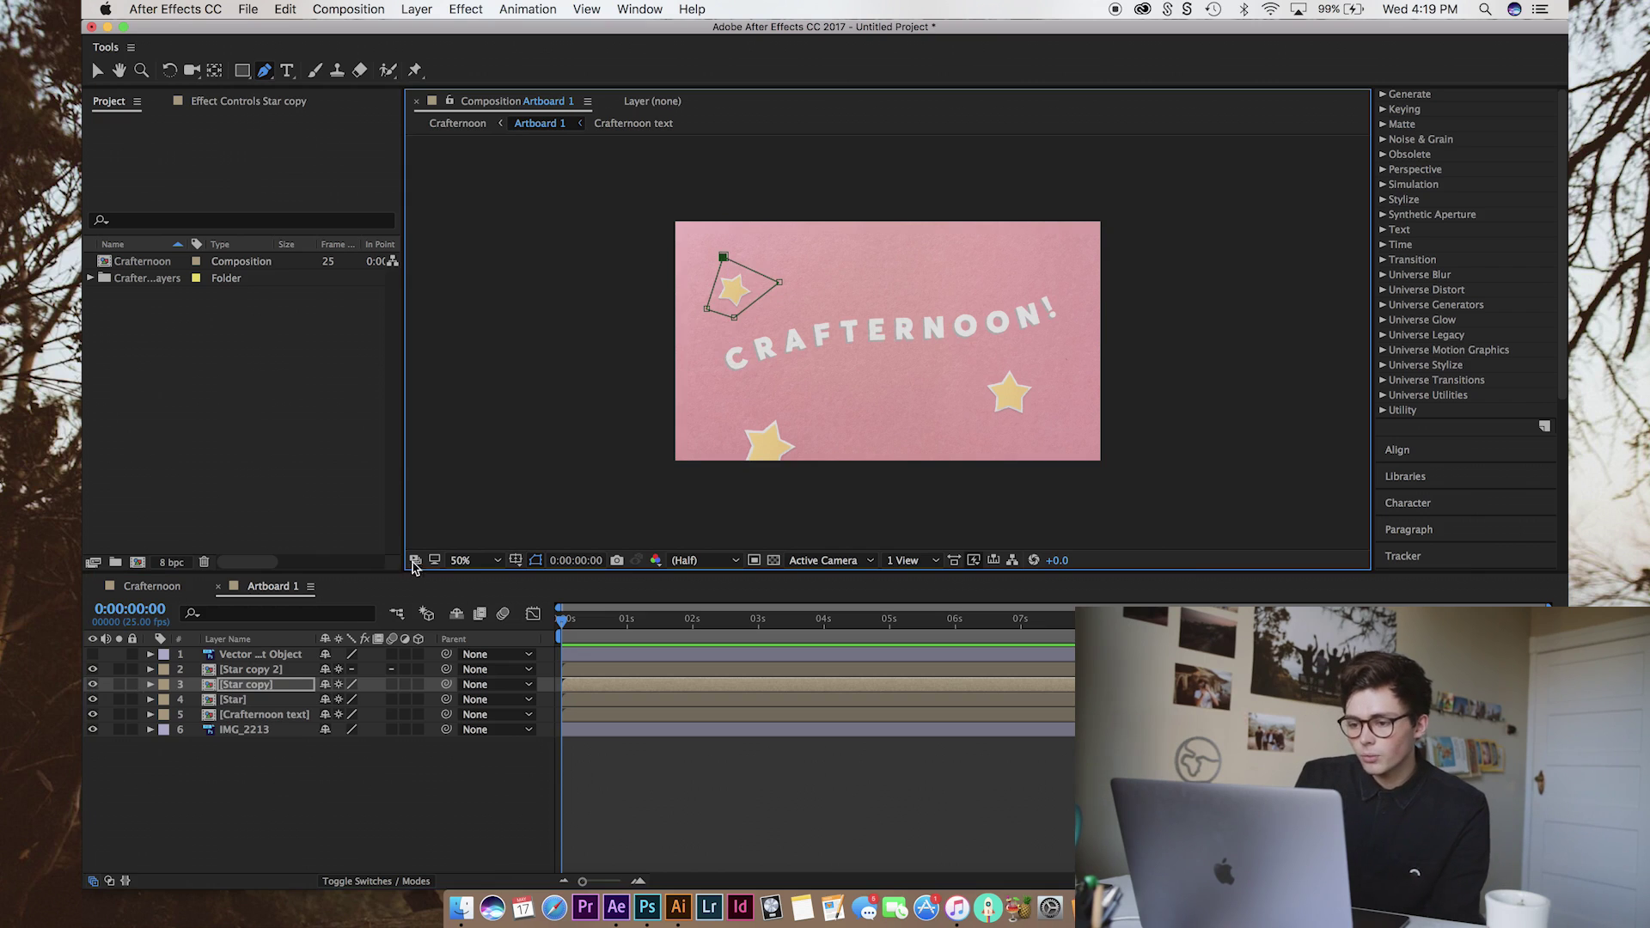
click(280, 669)
click(788, 402)
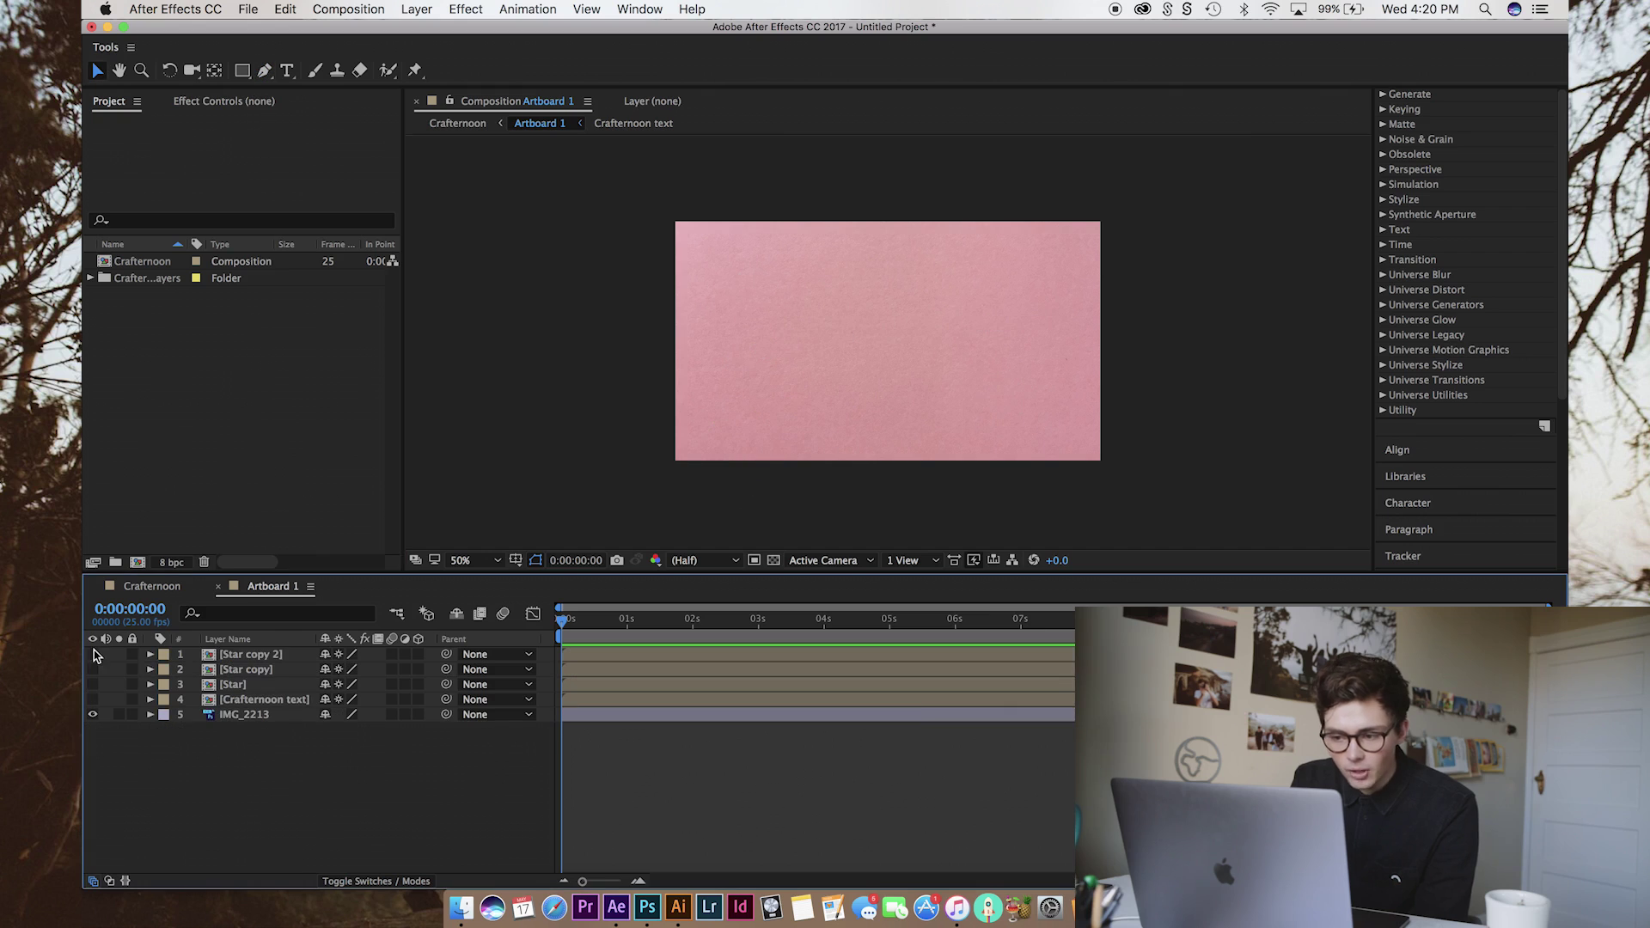
Keyframe IMG_2213's Position at 1:00, then move the layer up to 952,-540 at 0:00.
click(253, 699)
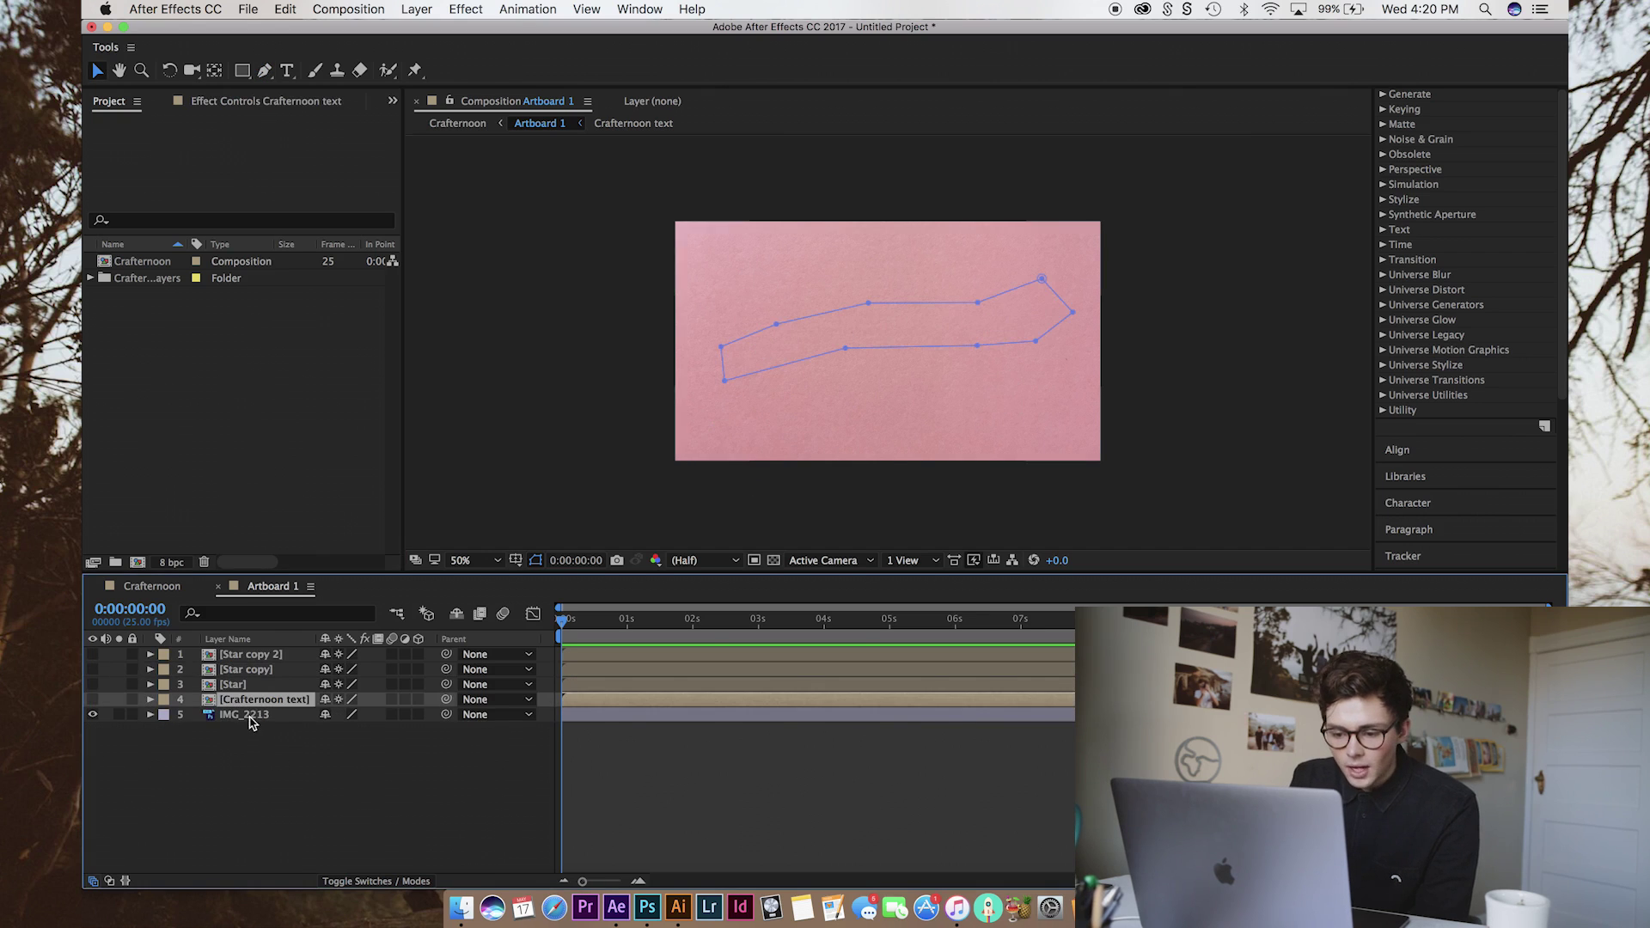
click(254, 714)
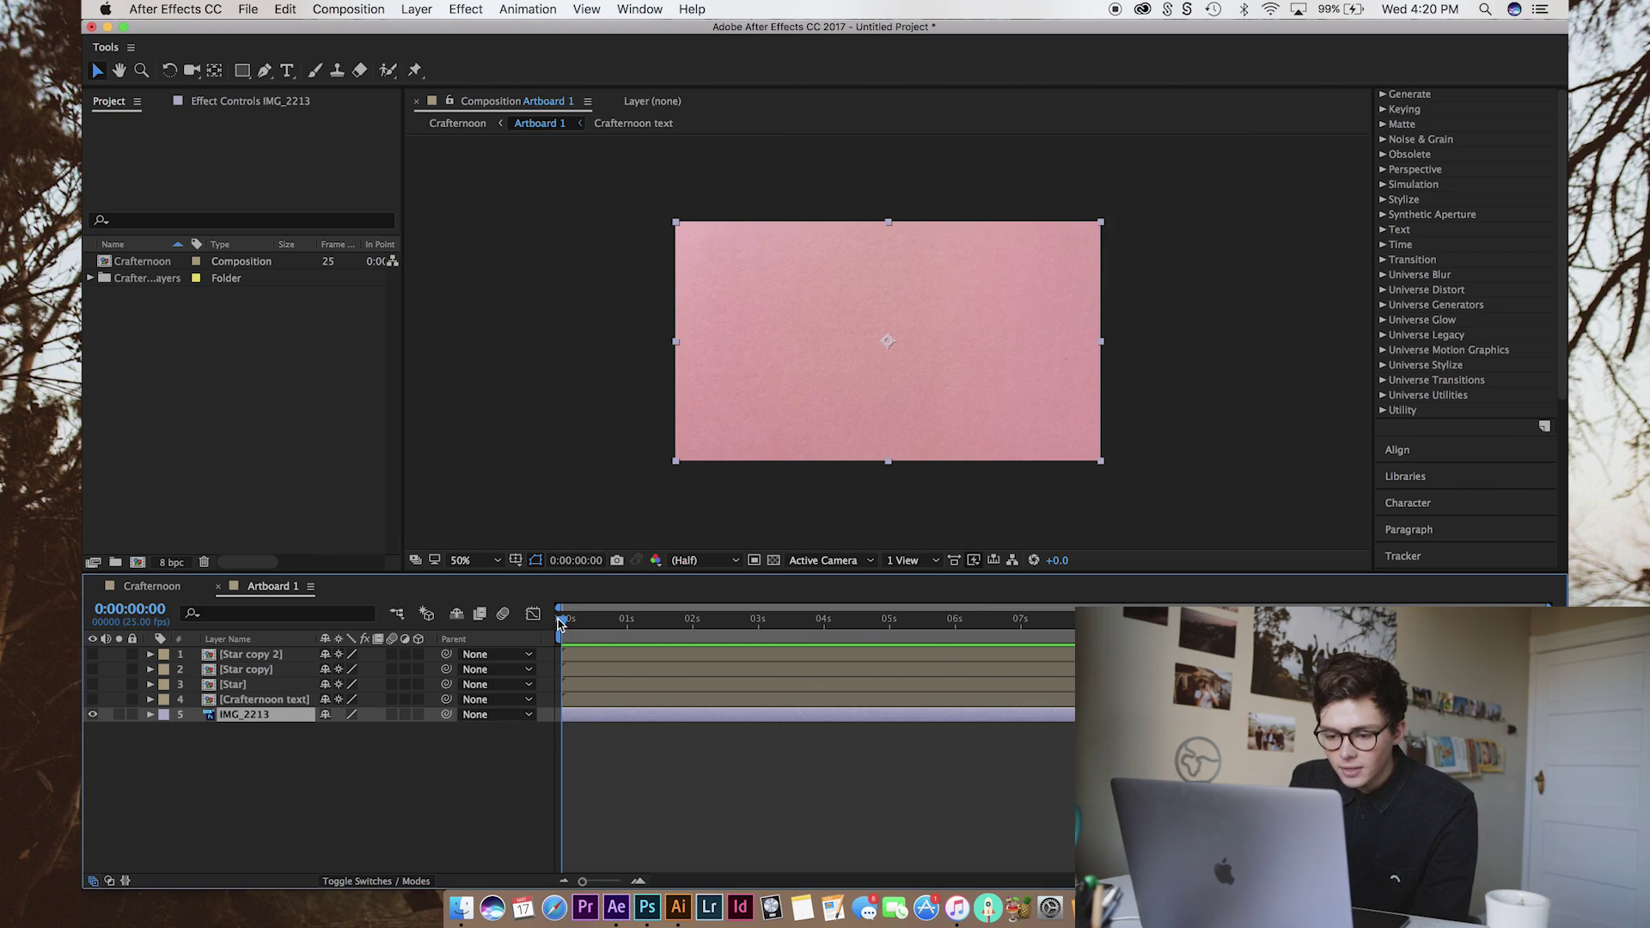
drag(560, 623, 623, 636)
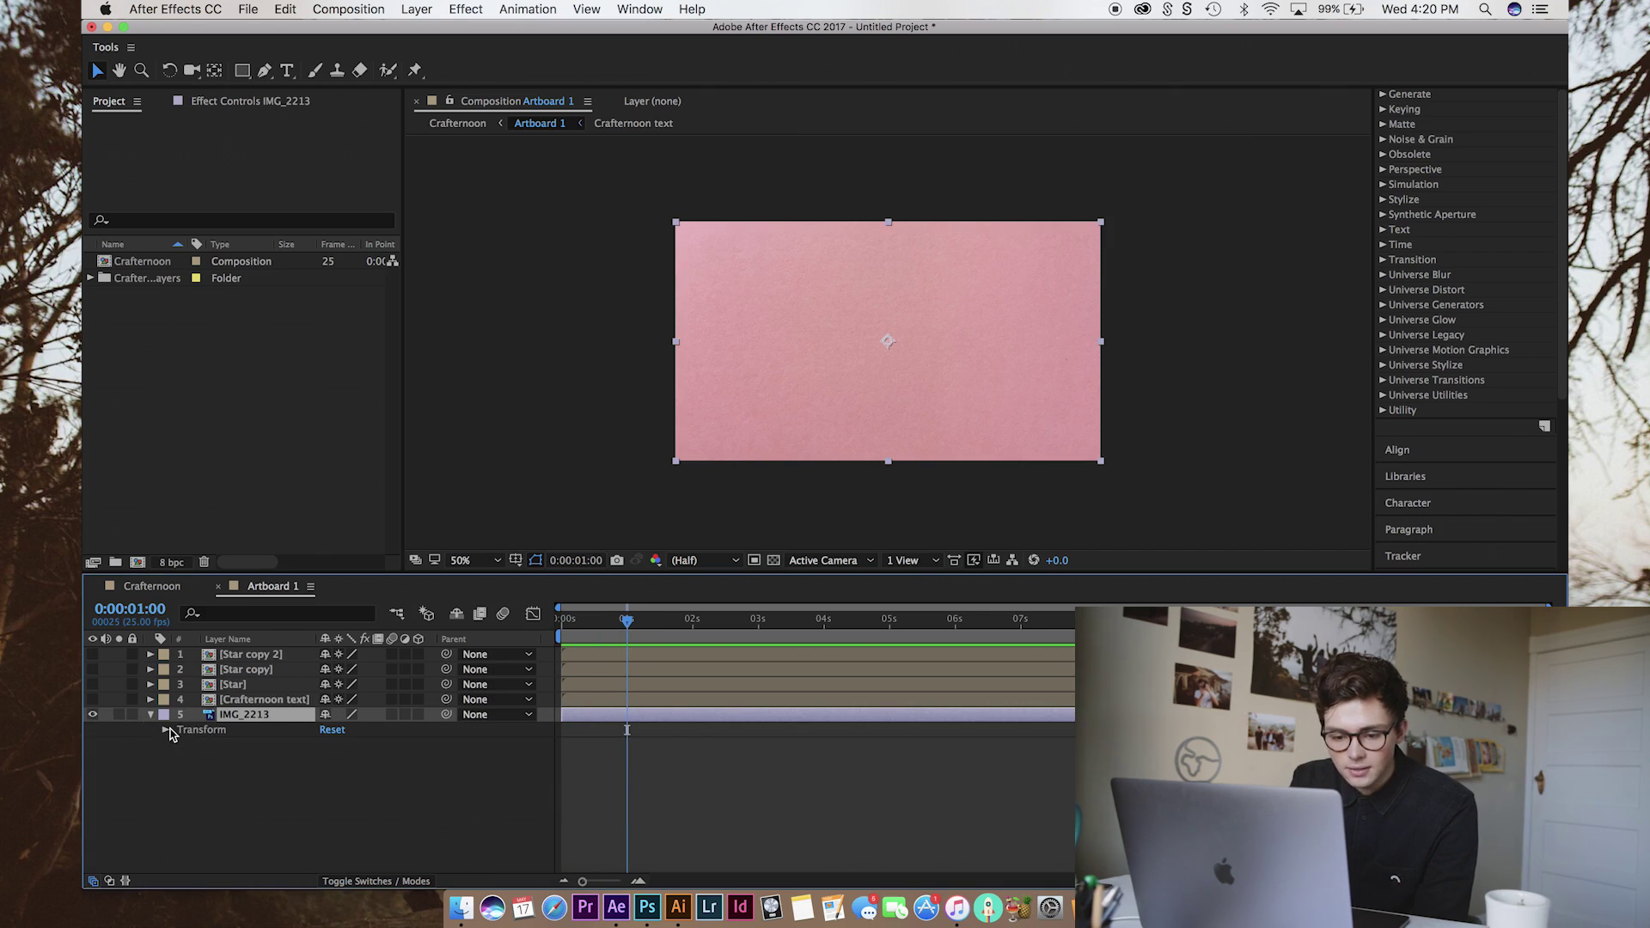
click(167, 729)
click(195, 759)
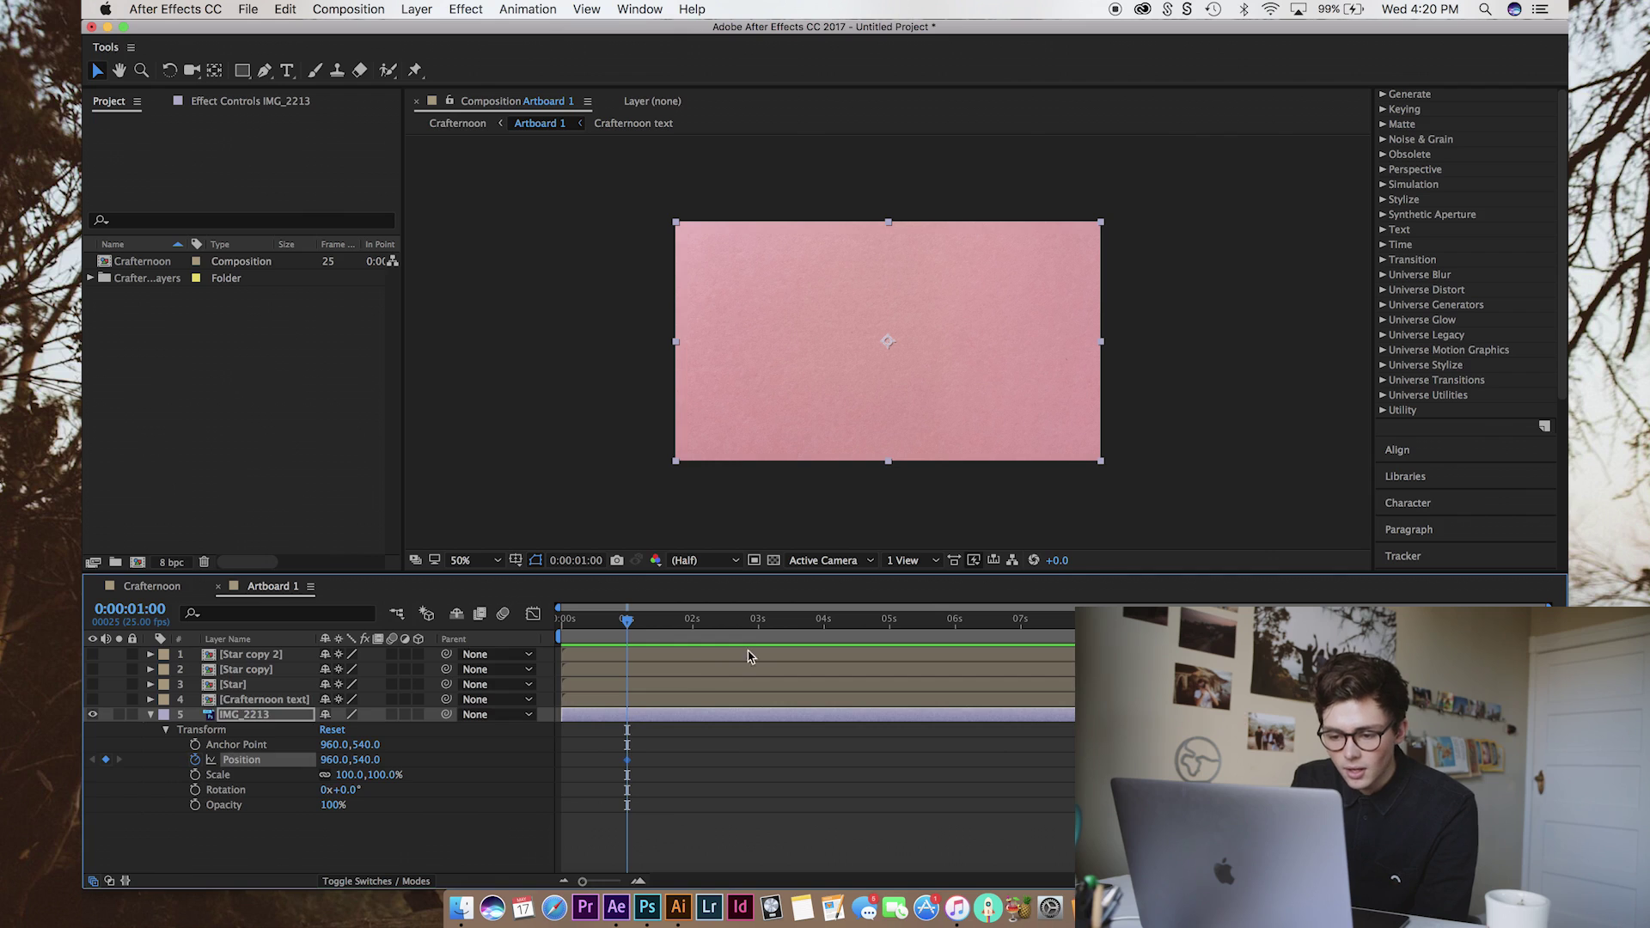
drag(628, 617, 543, 633)
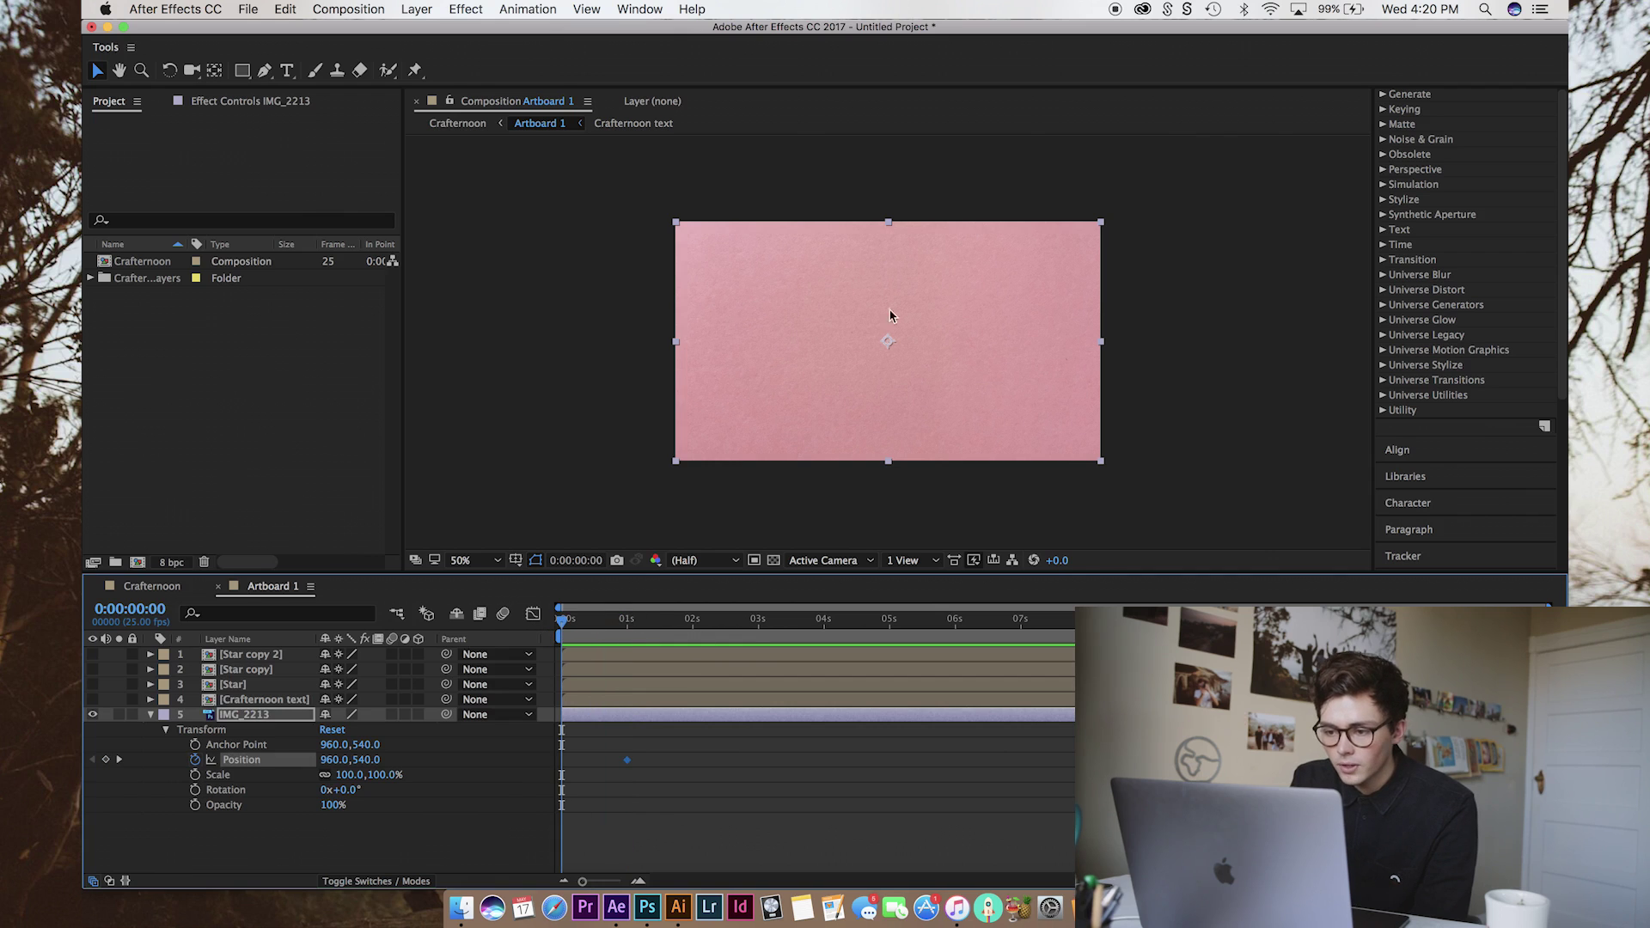
drag(878, 379, 878, 140)
Preview and scrub through the pink paper sliding down into frame.
key(space)
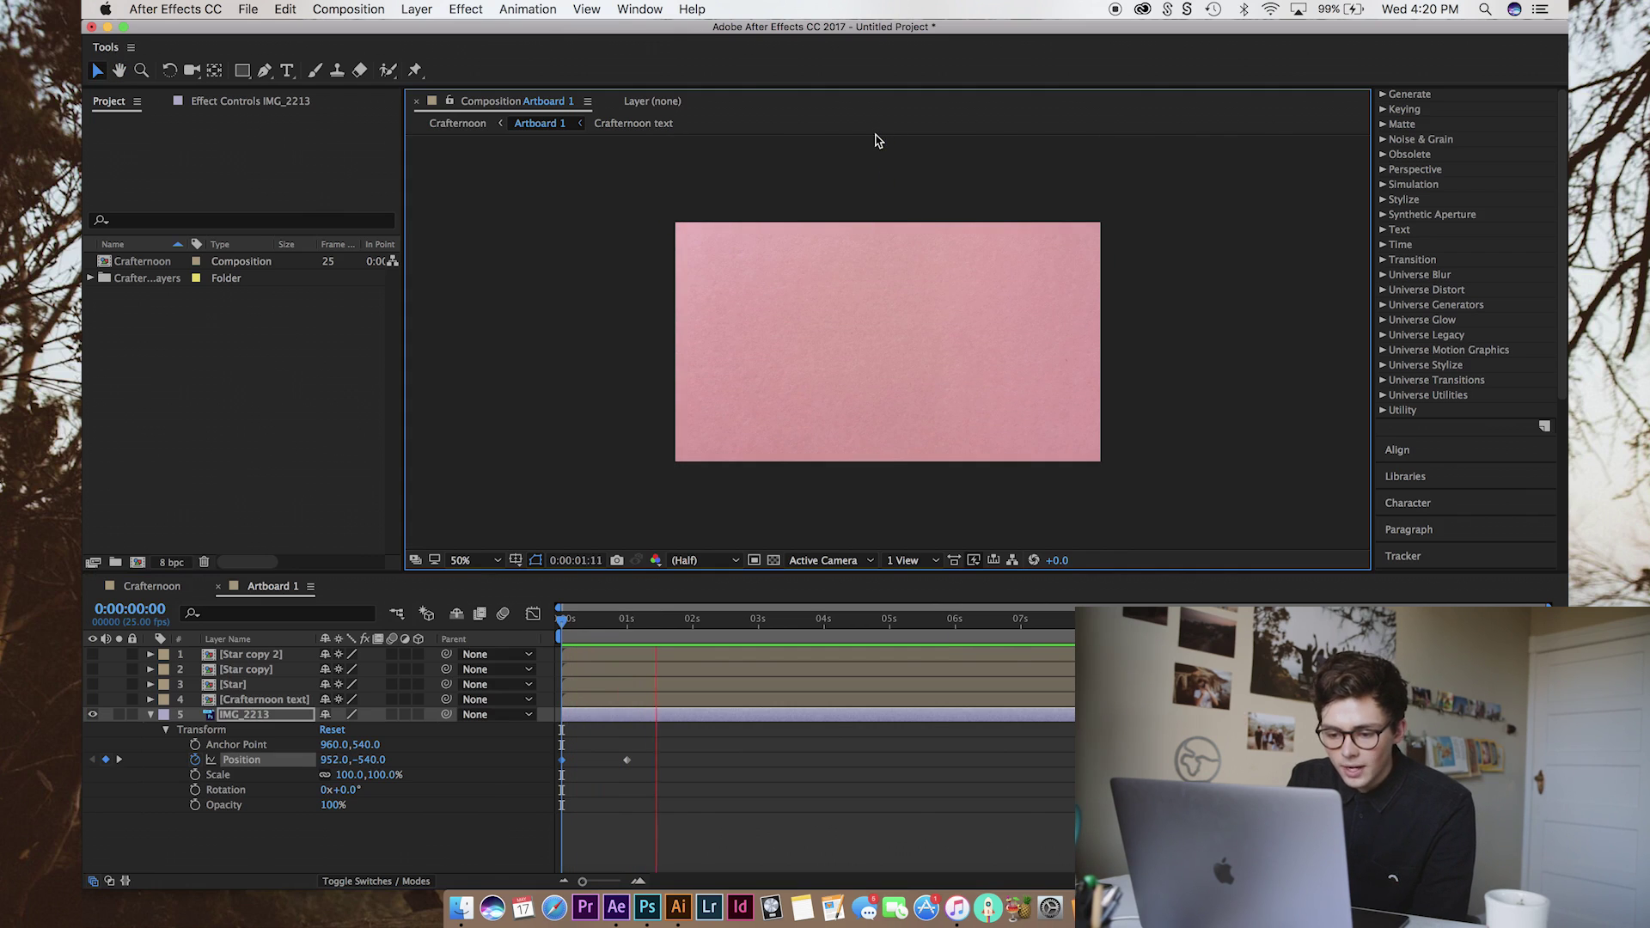
key(space)
click(590, 620)
drag(590, 629, 626, 626)
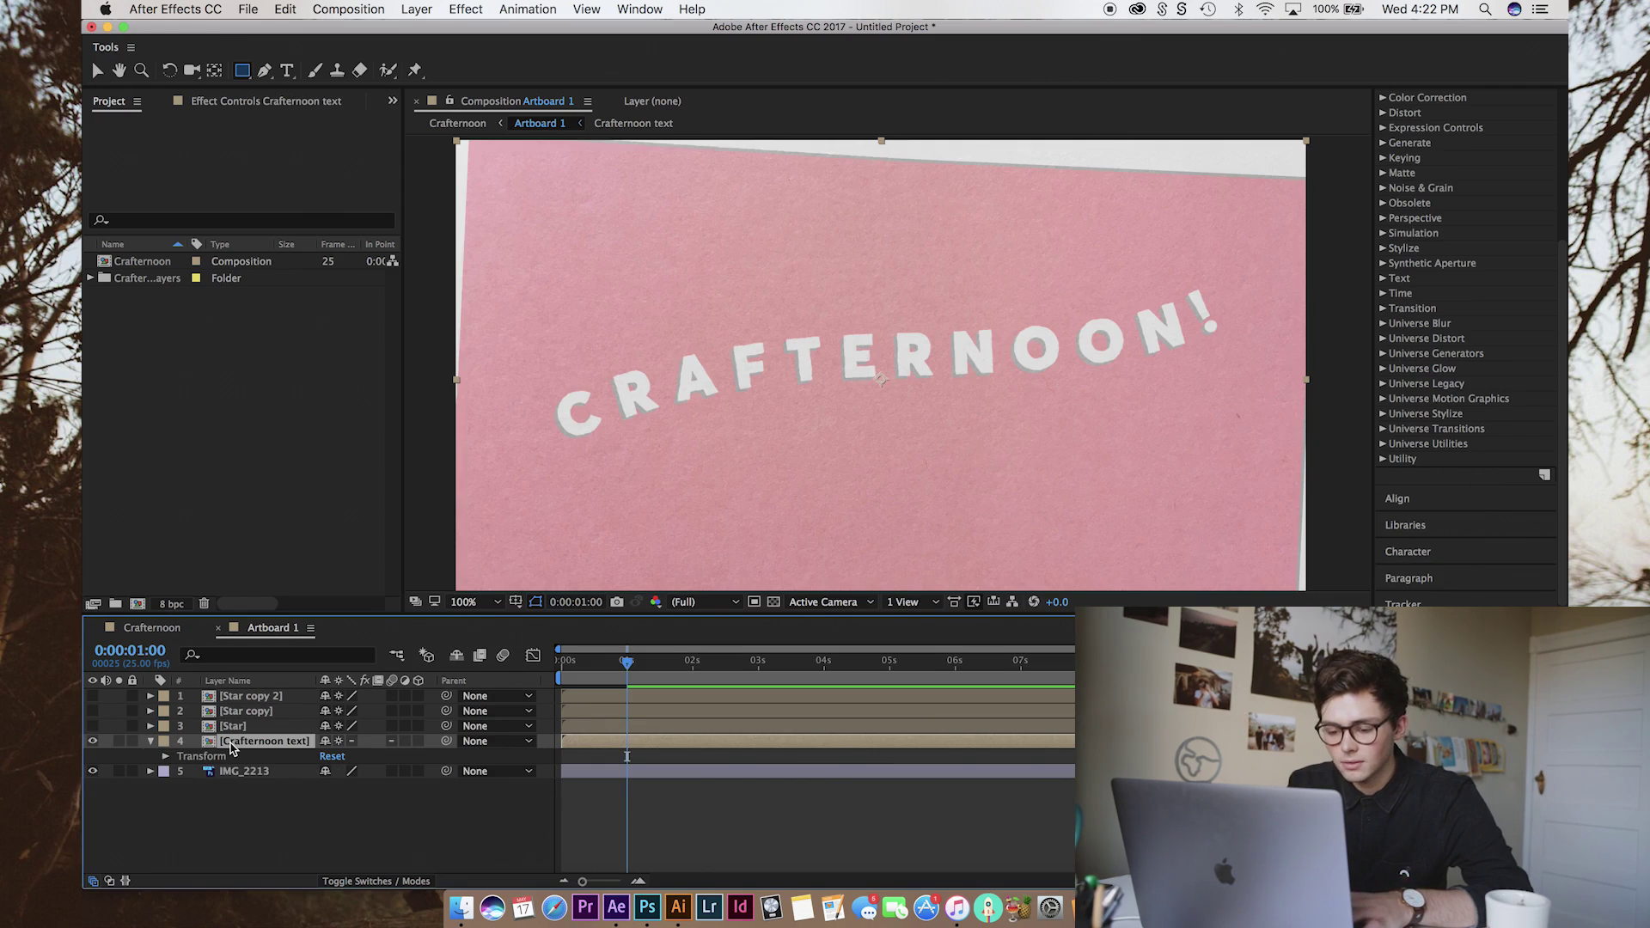
Duplicate the Crafternoon text layer and mask copy layer 14 to the letter C.
key(super+d)
key(super+d)
key(super+d)
key(super+d)
key(super+d)
key(super+d)
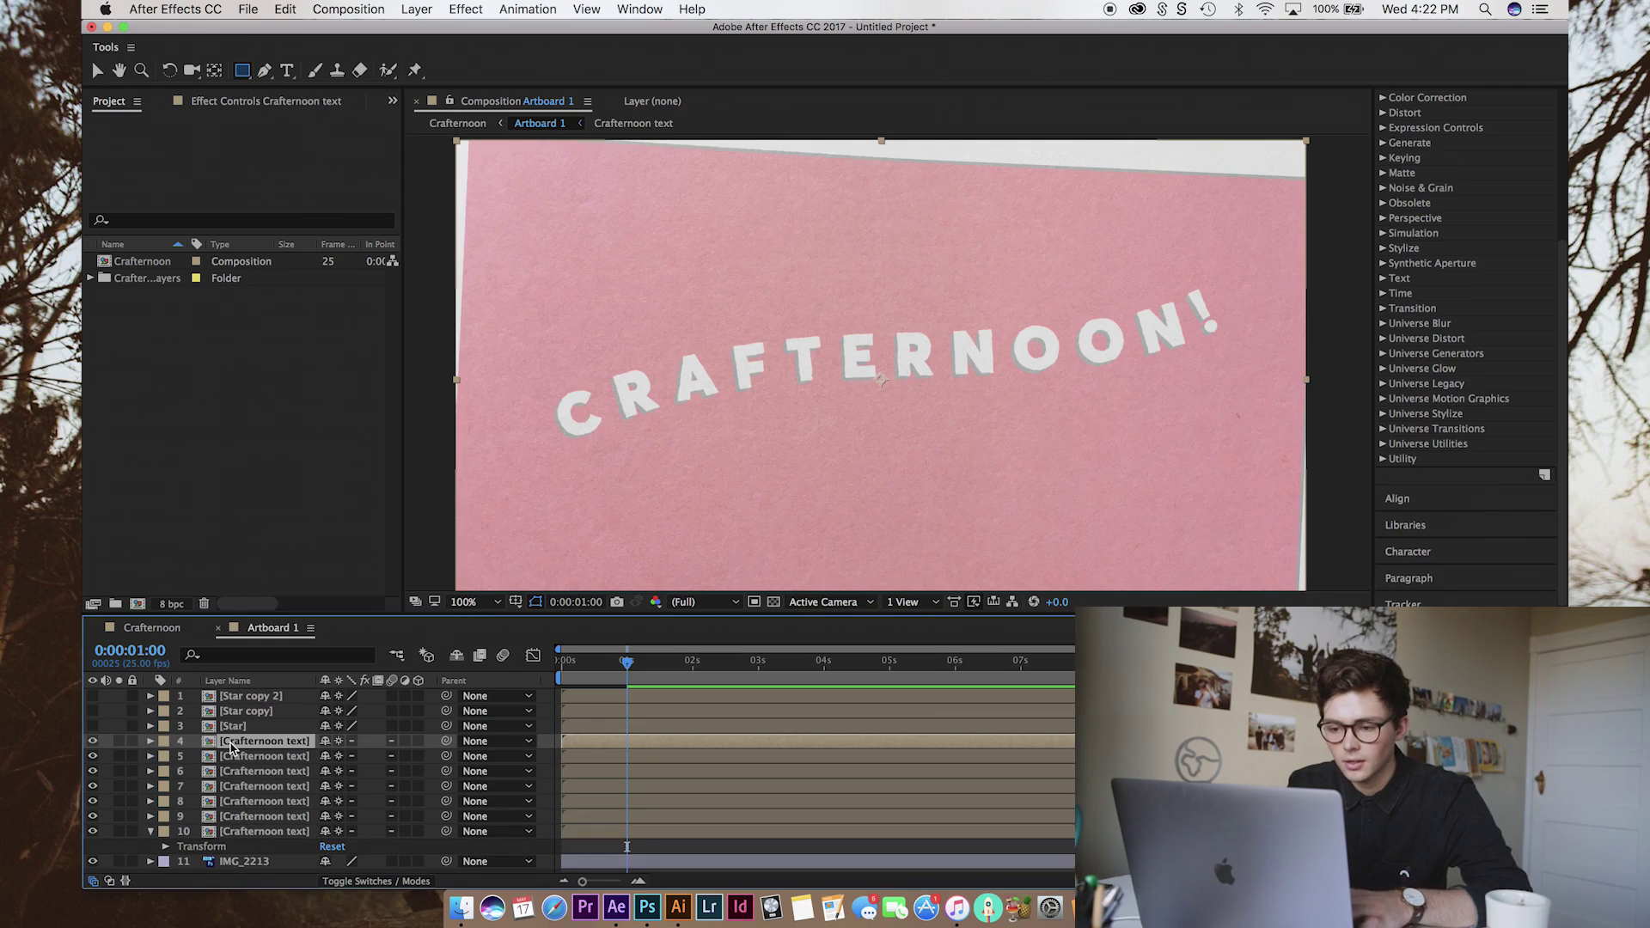
key(super+d)
key(super+d)
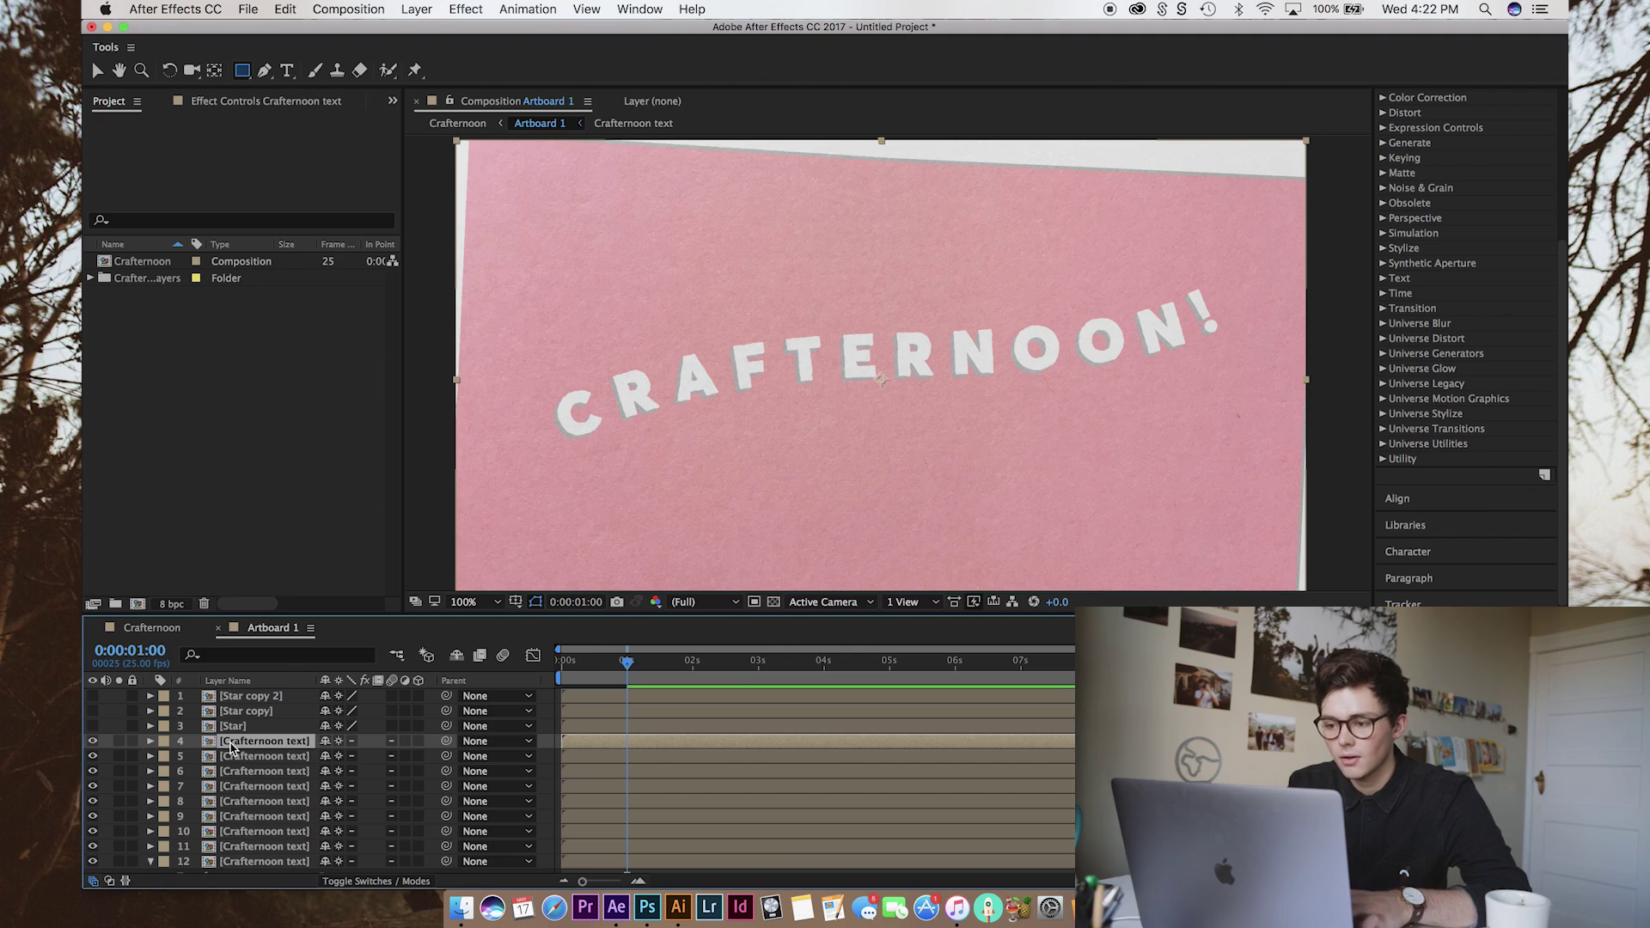
scroll(223, 816, down, 2)
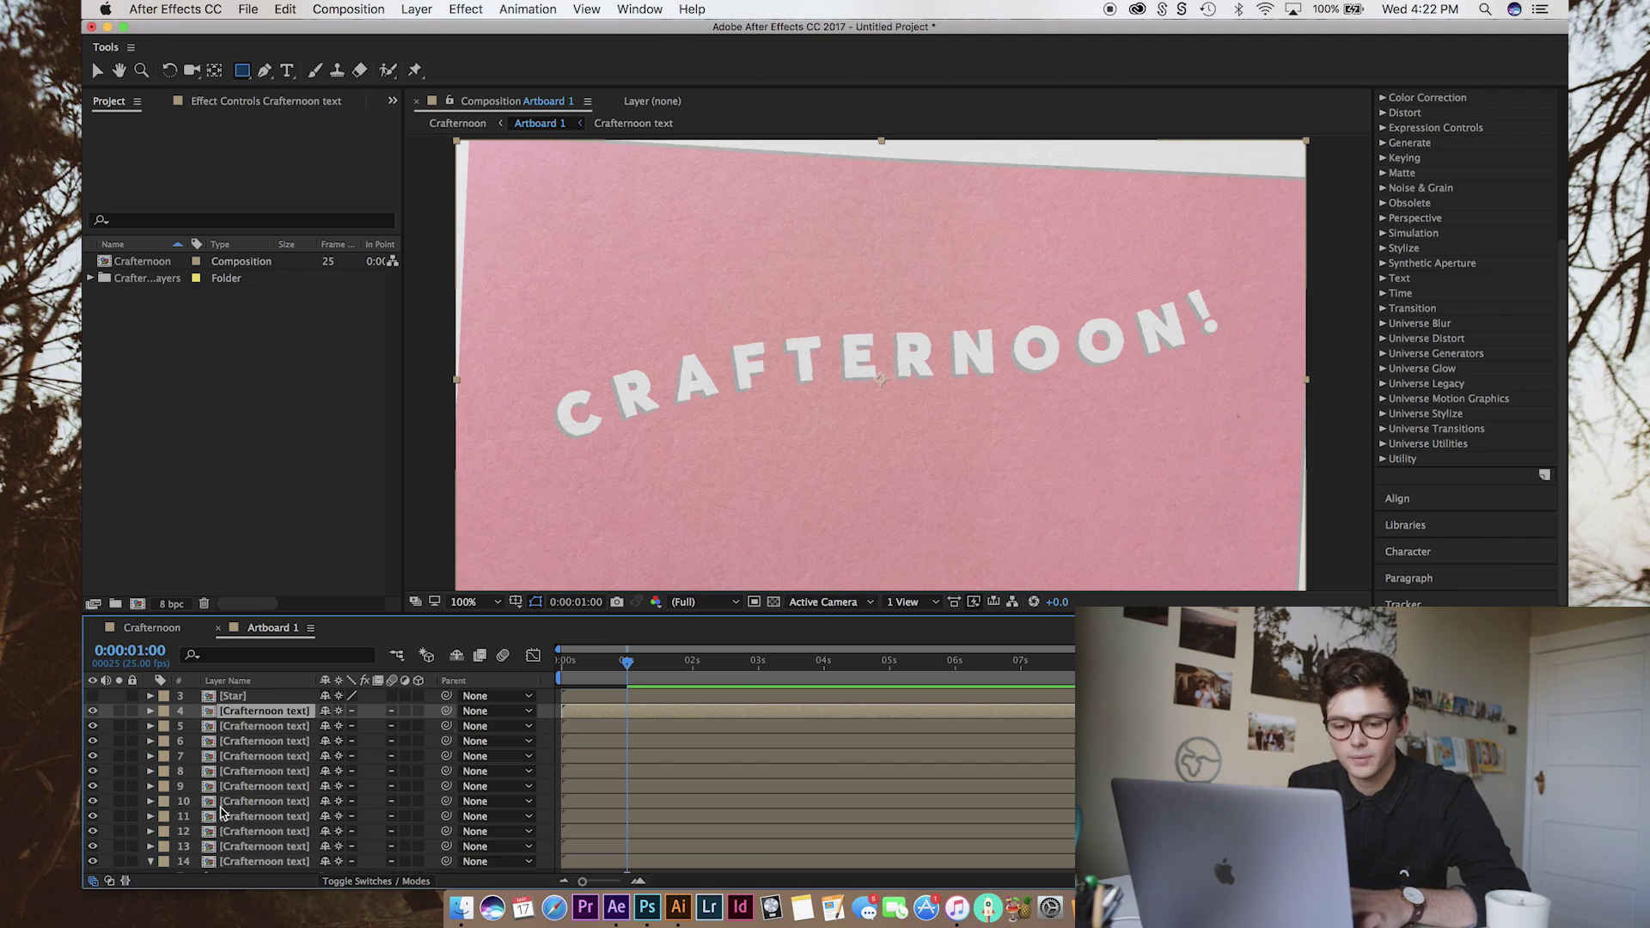
scroll(234, 849, down, 2)
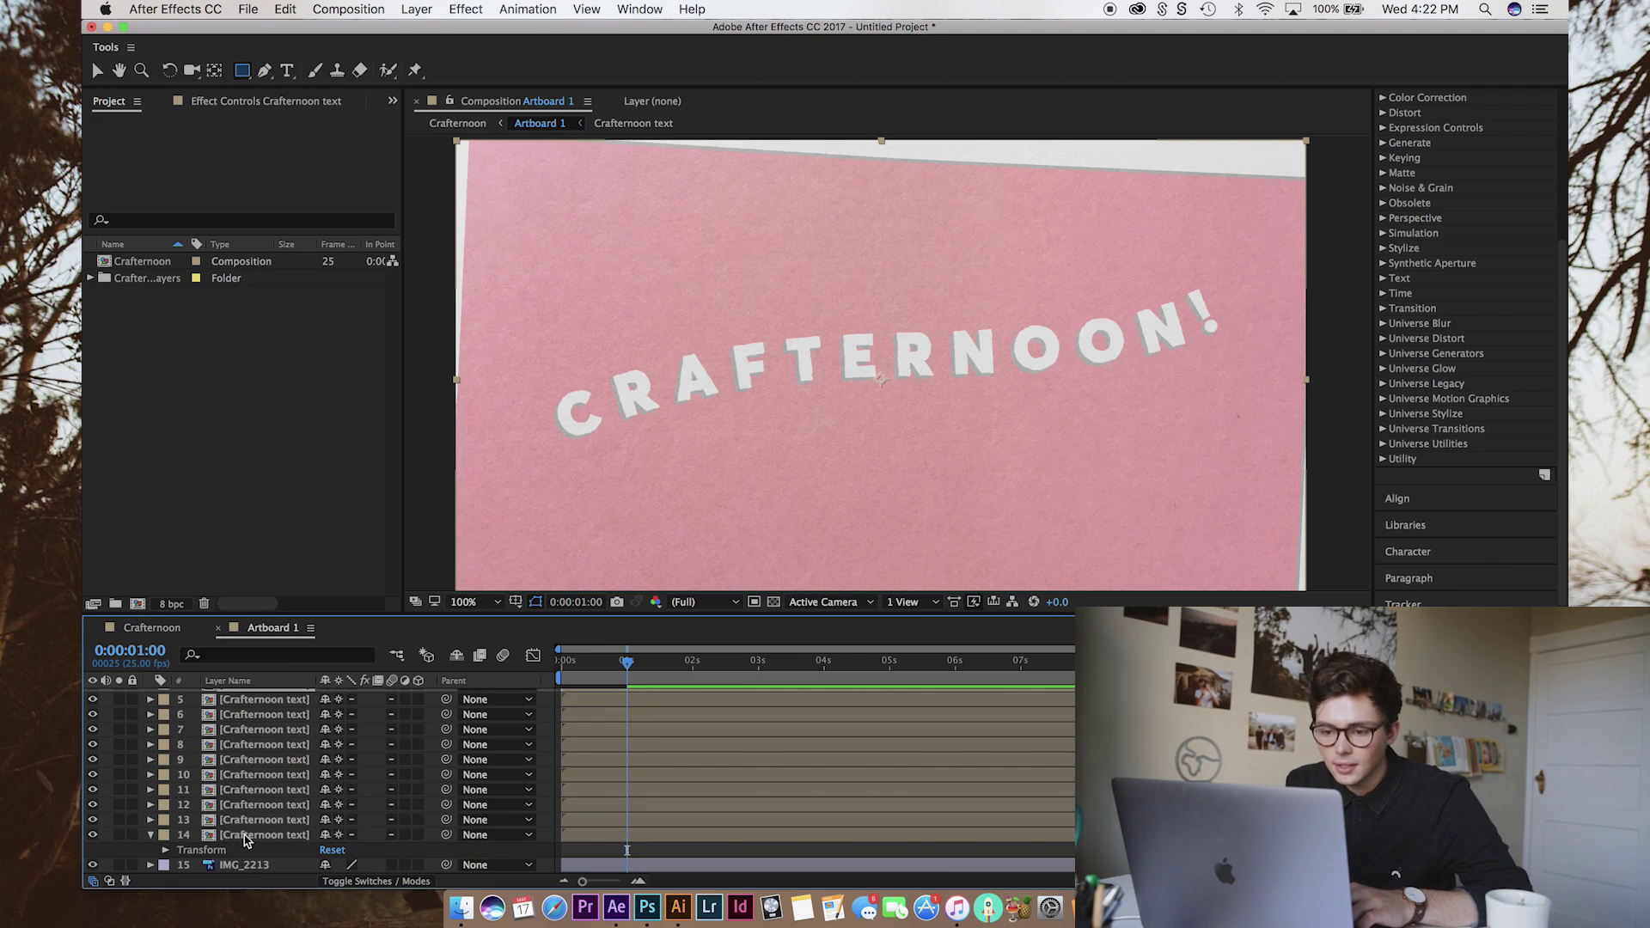
click(245, 835)
click(243, 73)
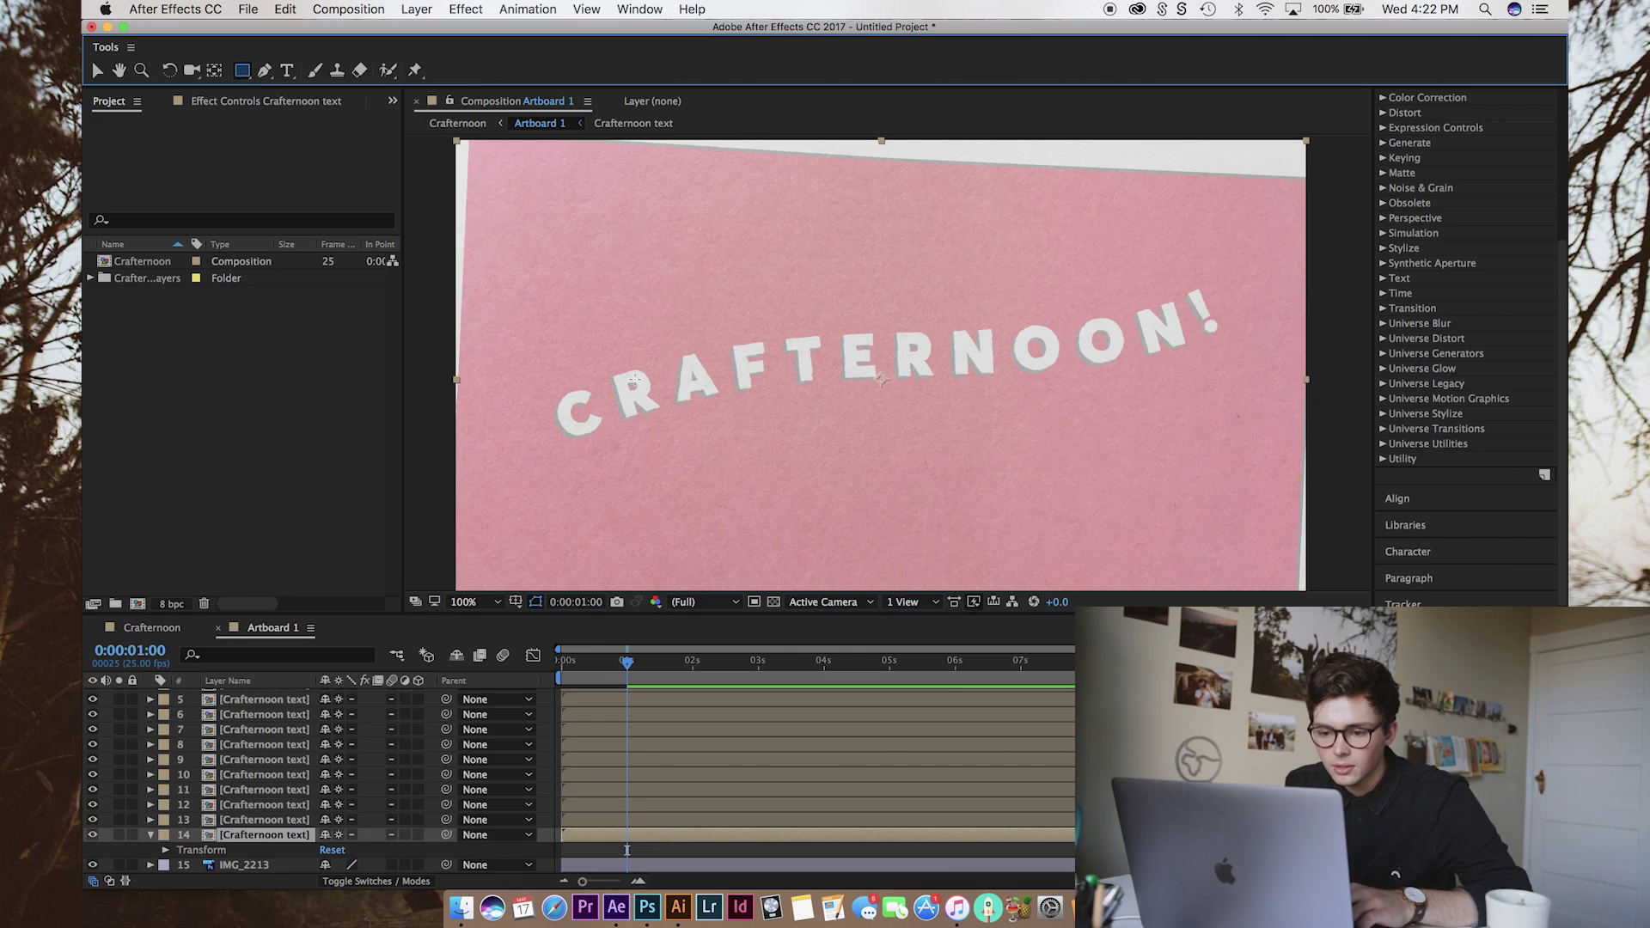
drag(529, 376, 606, 450)
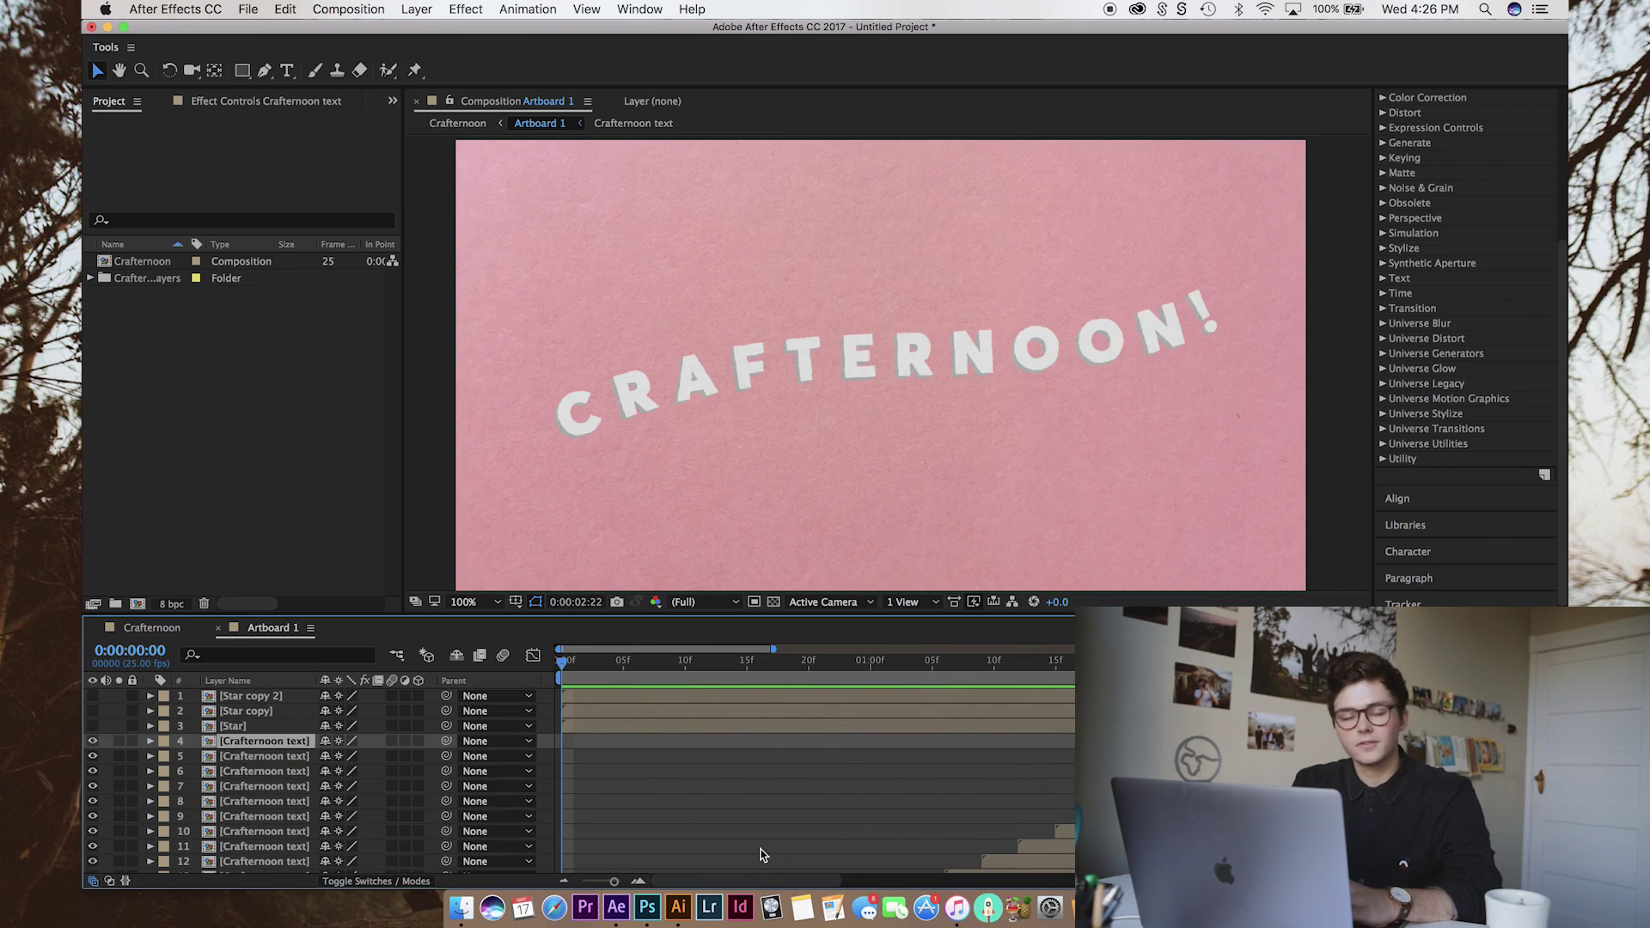
Move the star's Position keyframe earlier and start the star off-frame at 1200,968.
key(space)
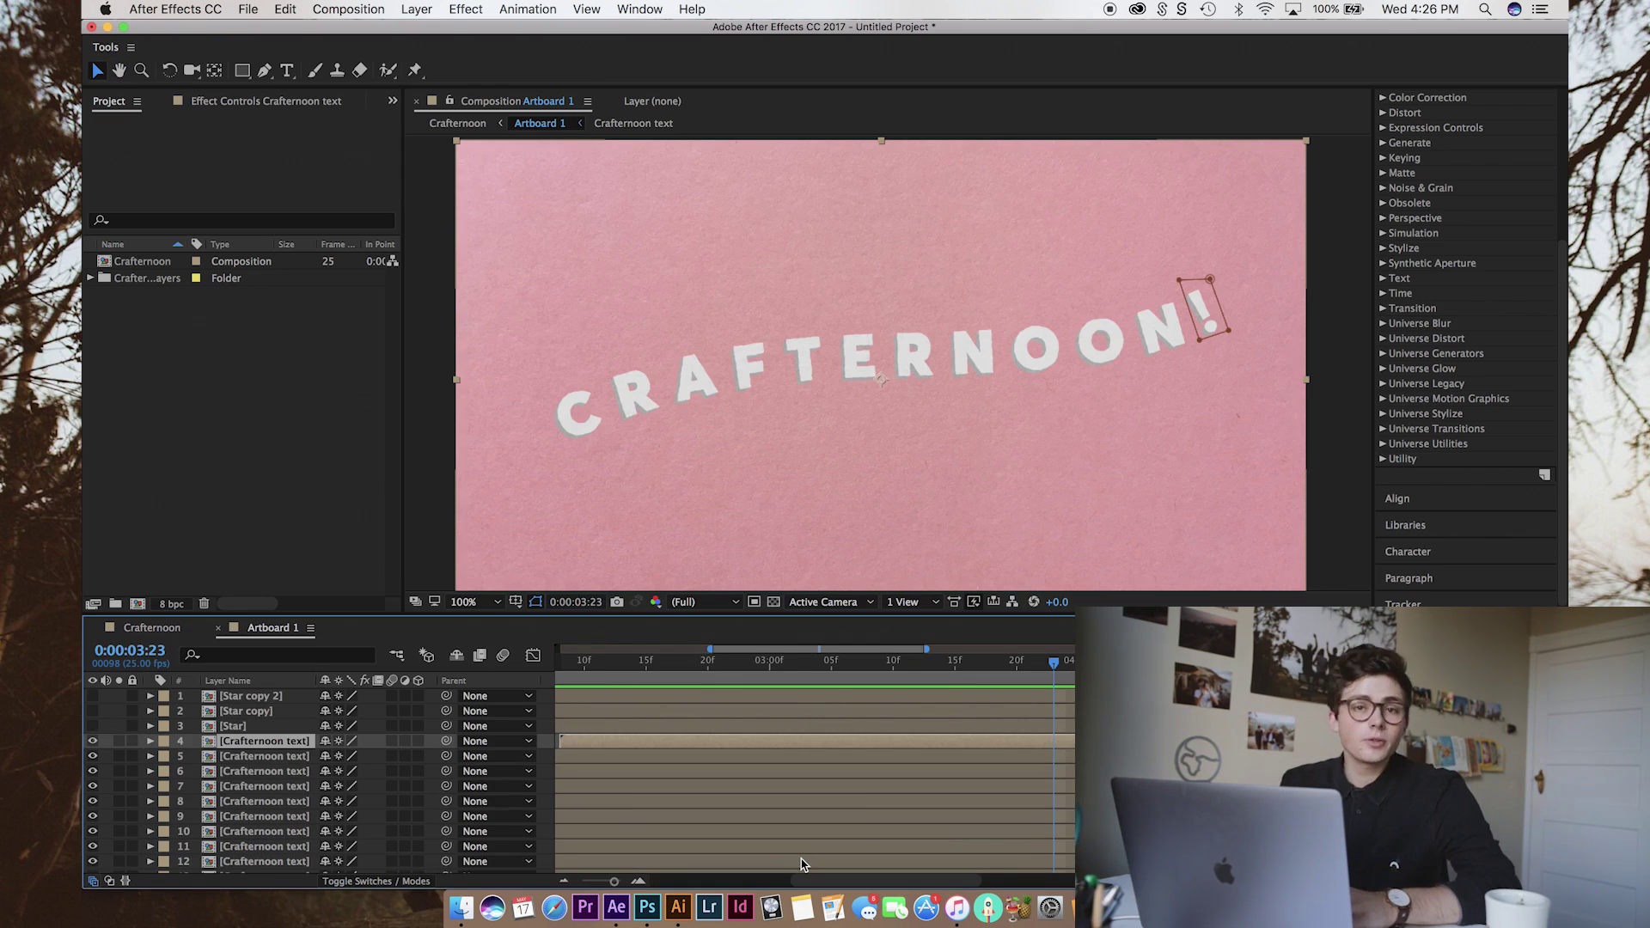
drag(892, 679, 889, 679)
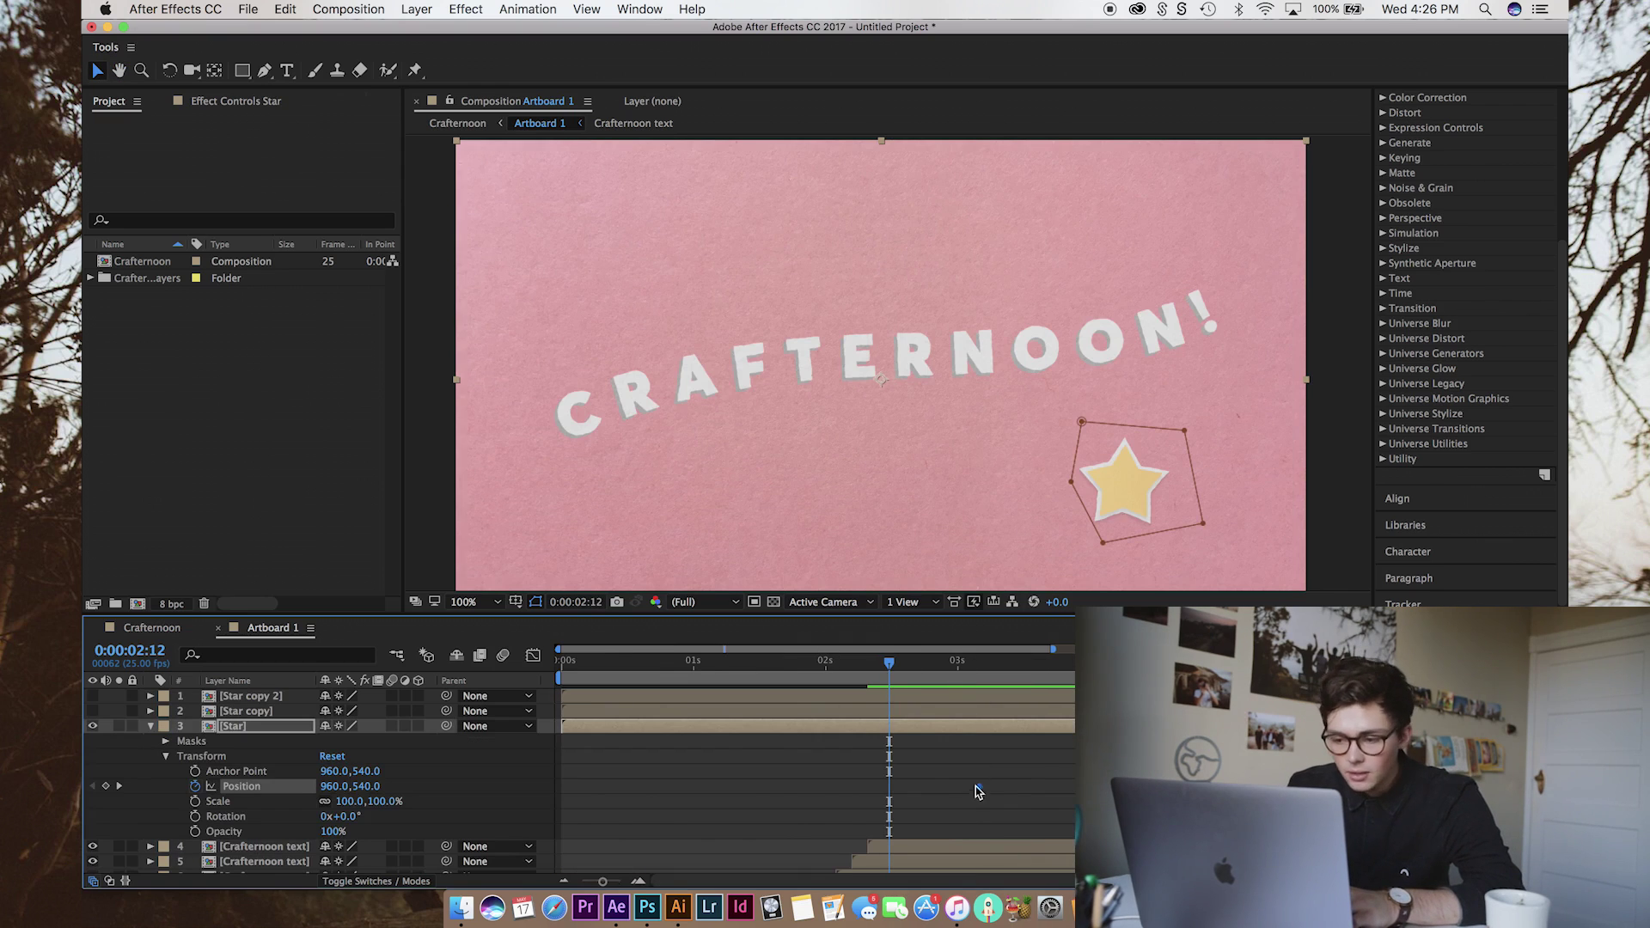
drag(978, 787, 942, 787)
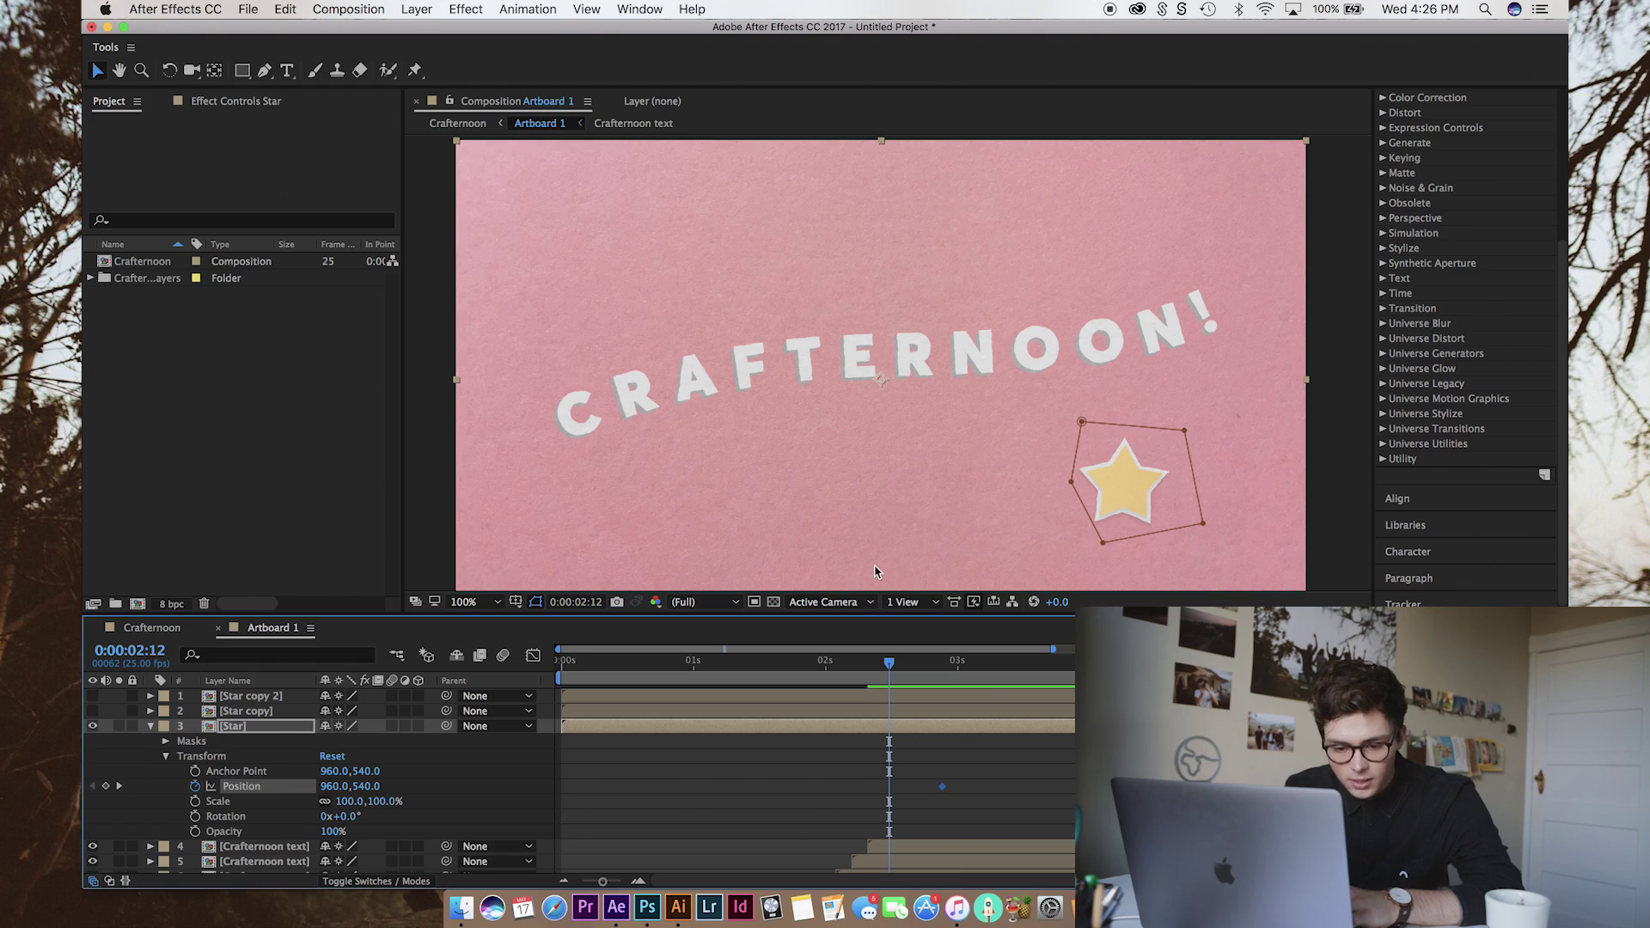
scroll(874, 572, down, 2)
drag(1007, 436, 1055, 525)
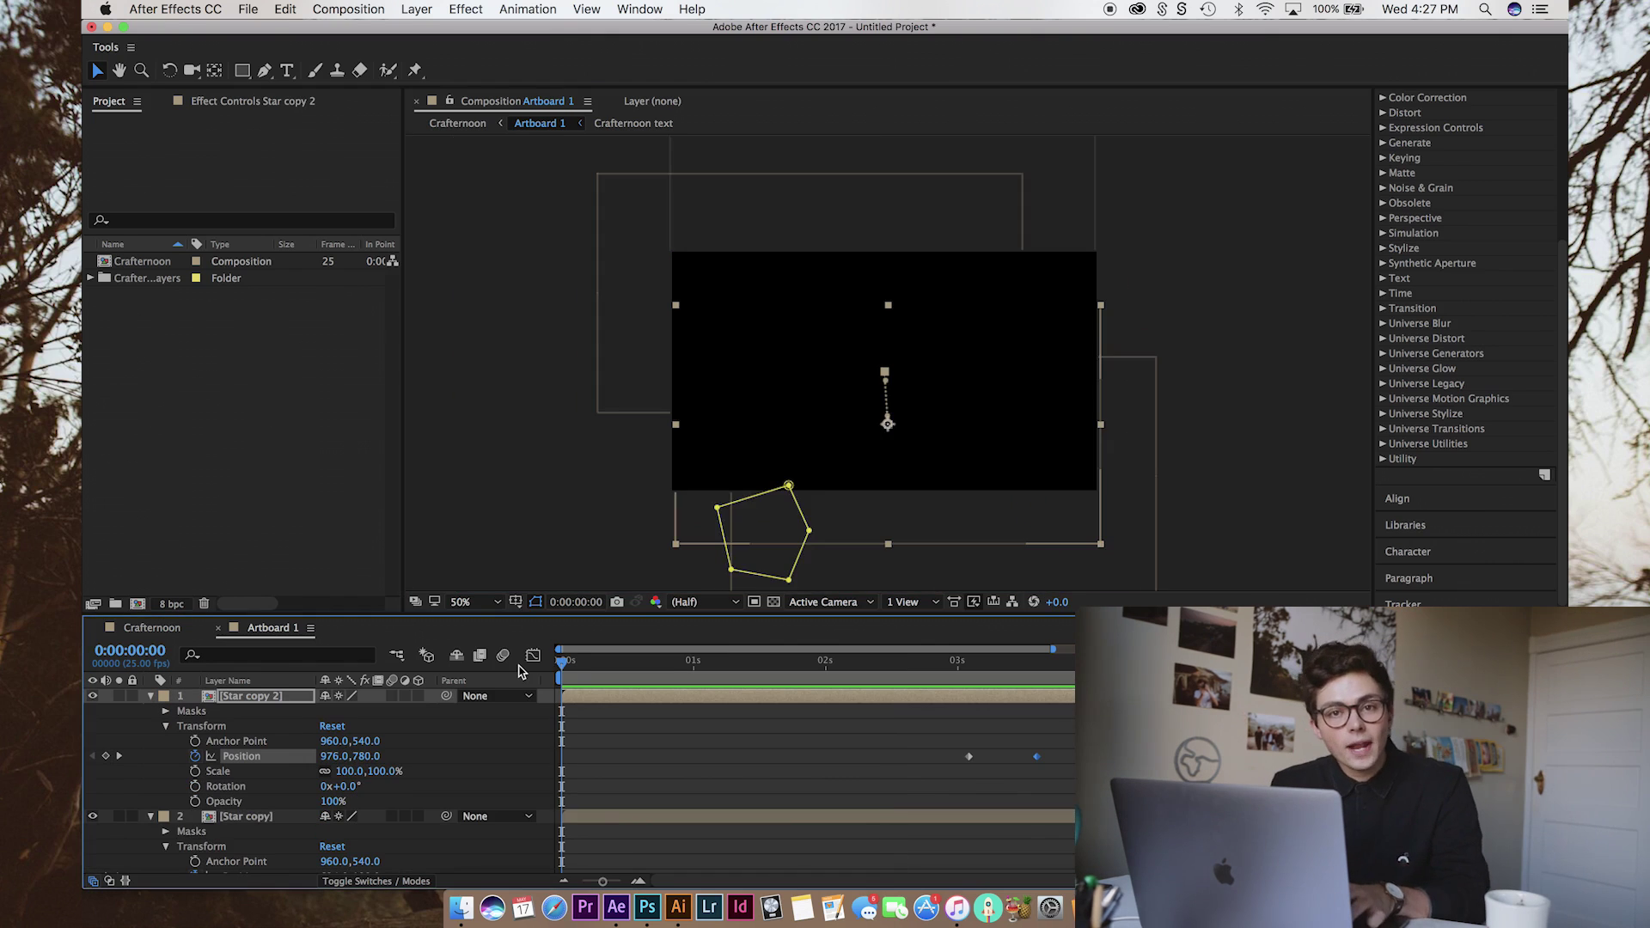
key(space)
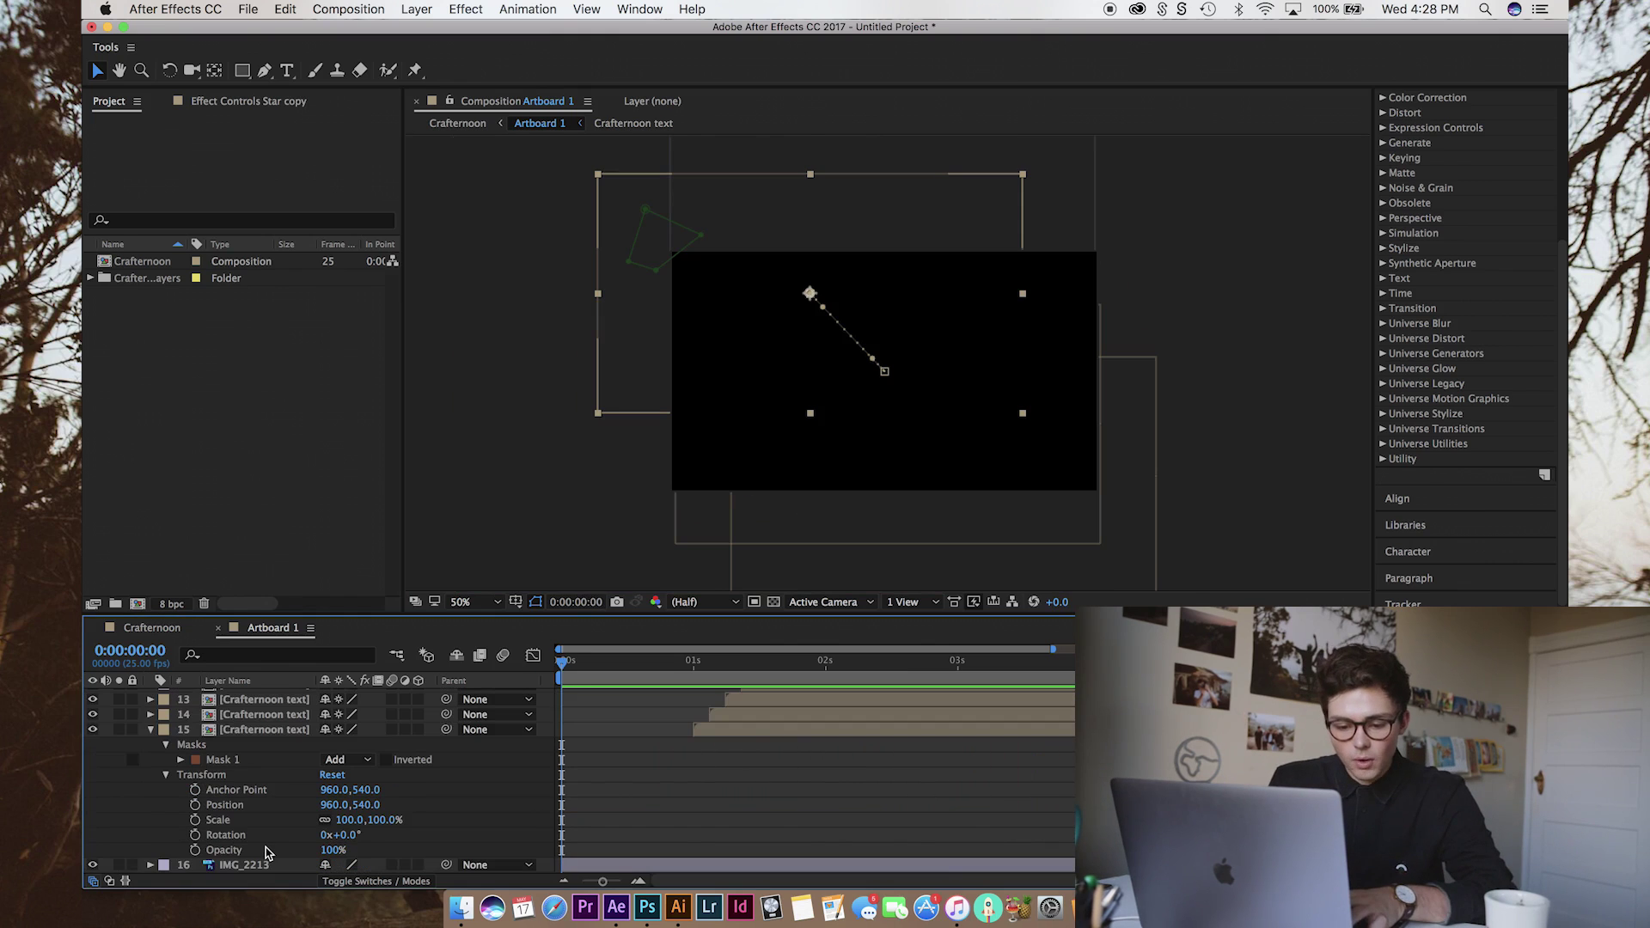
Drive layer 15's Position with a wiggle(3,4) expression and play it back.
alt+click(195, 805)
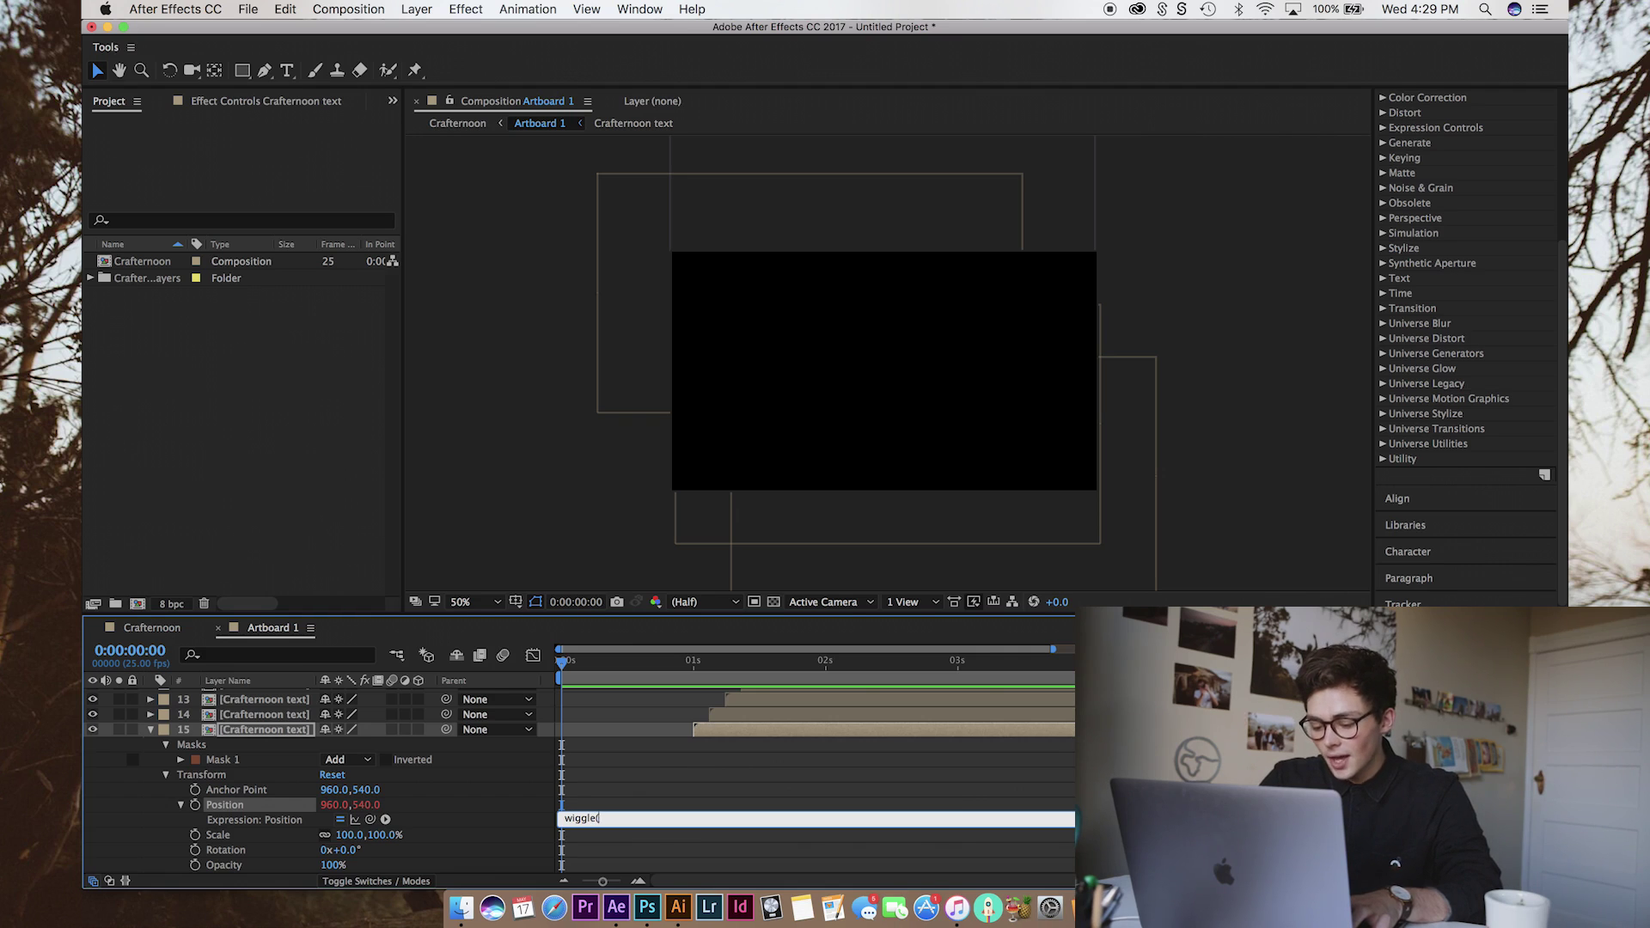
text(,4)
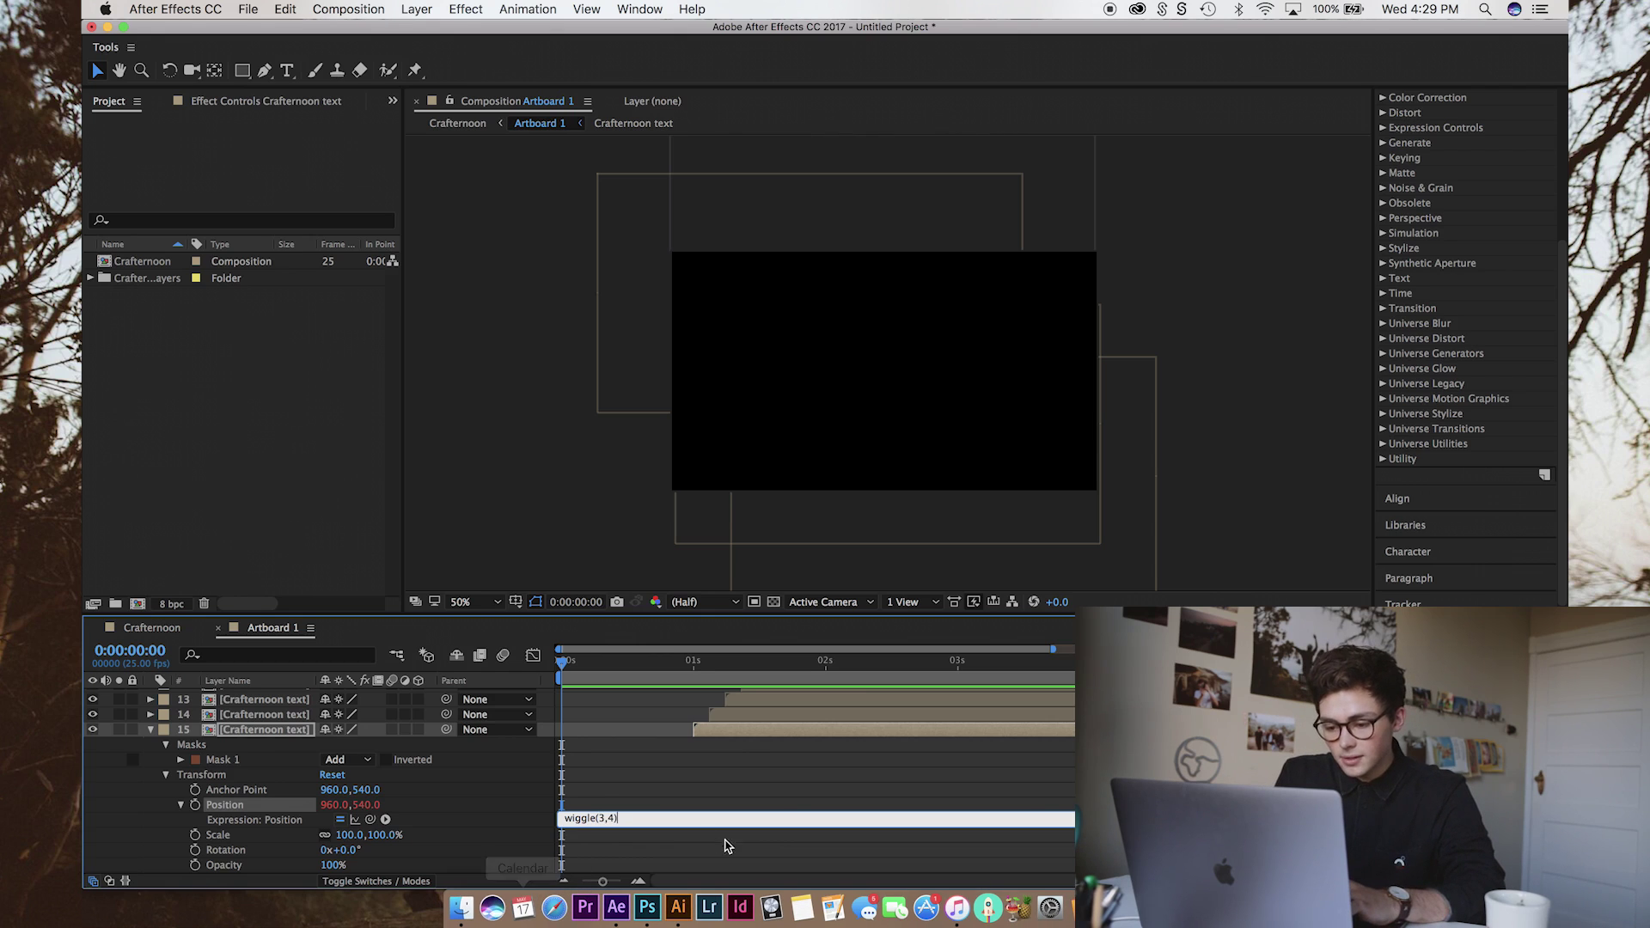
click(699, 854)
key(space)
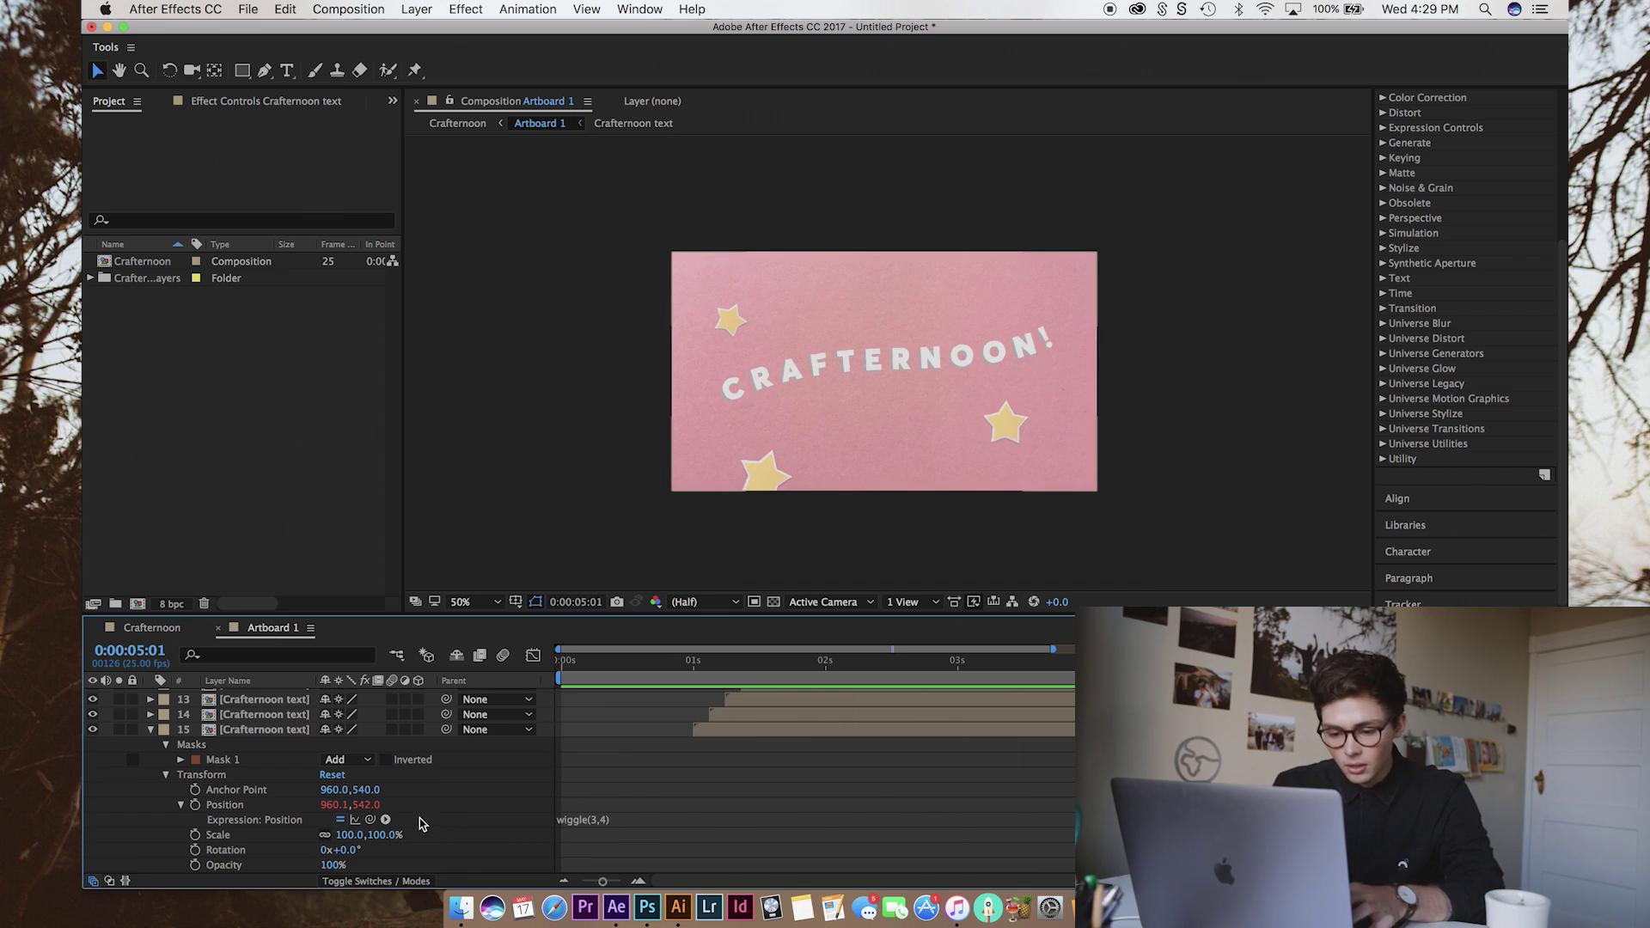
scroll(269, 850, down, 1)
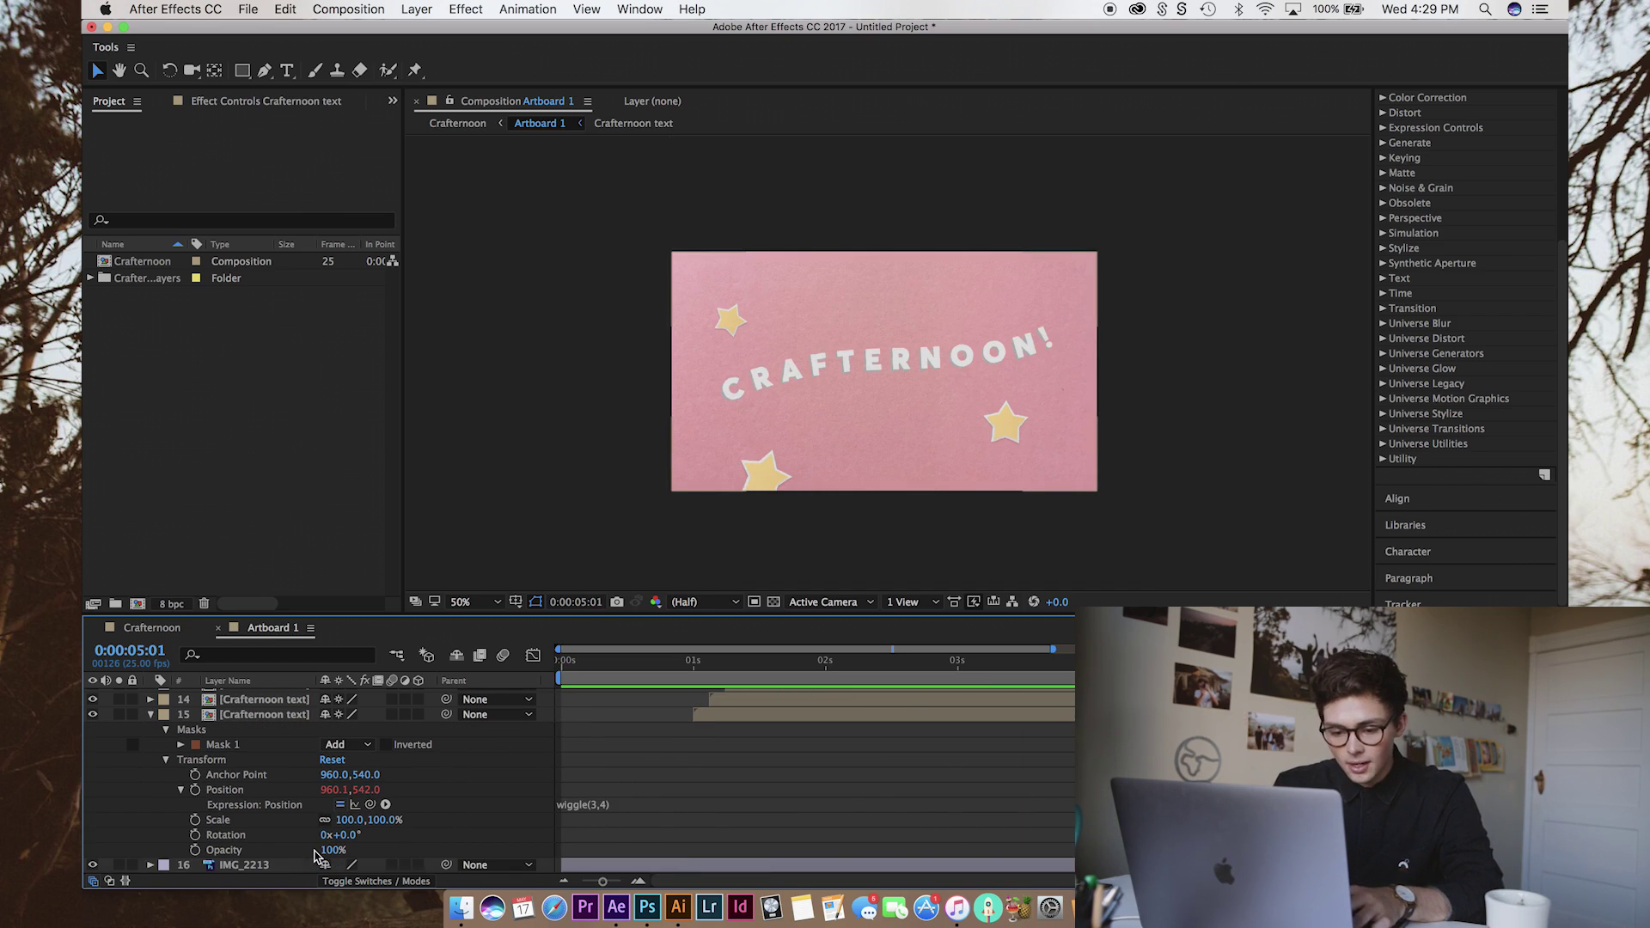
Add a Rotation wiggle to layer 15, revising it from wiggle(3,2) to wiggle(1,2).
alt+click(196, 834)
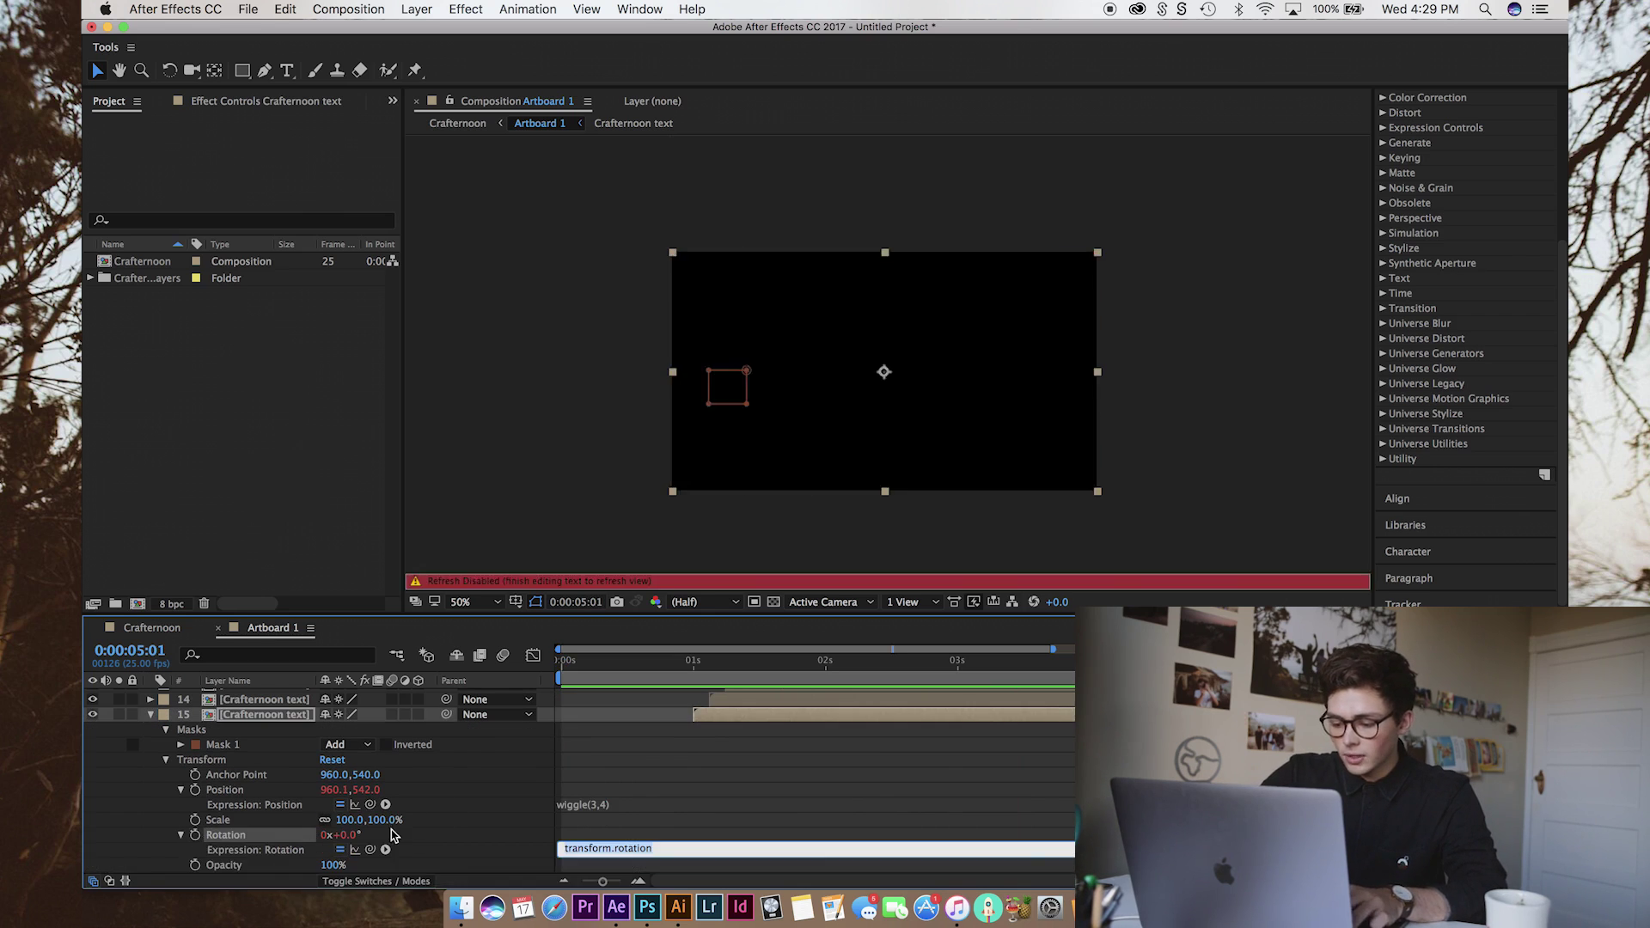
text(wiggle(3,2)
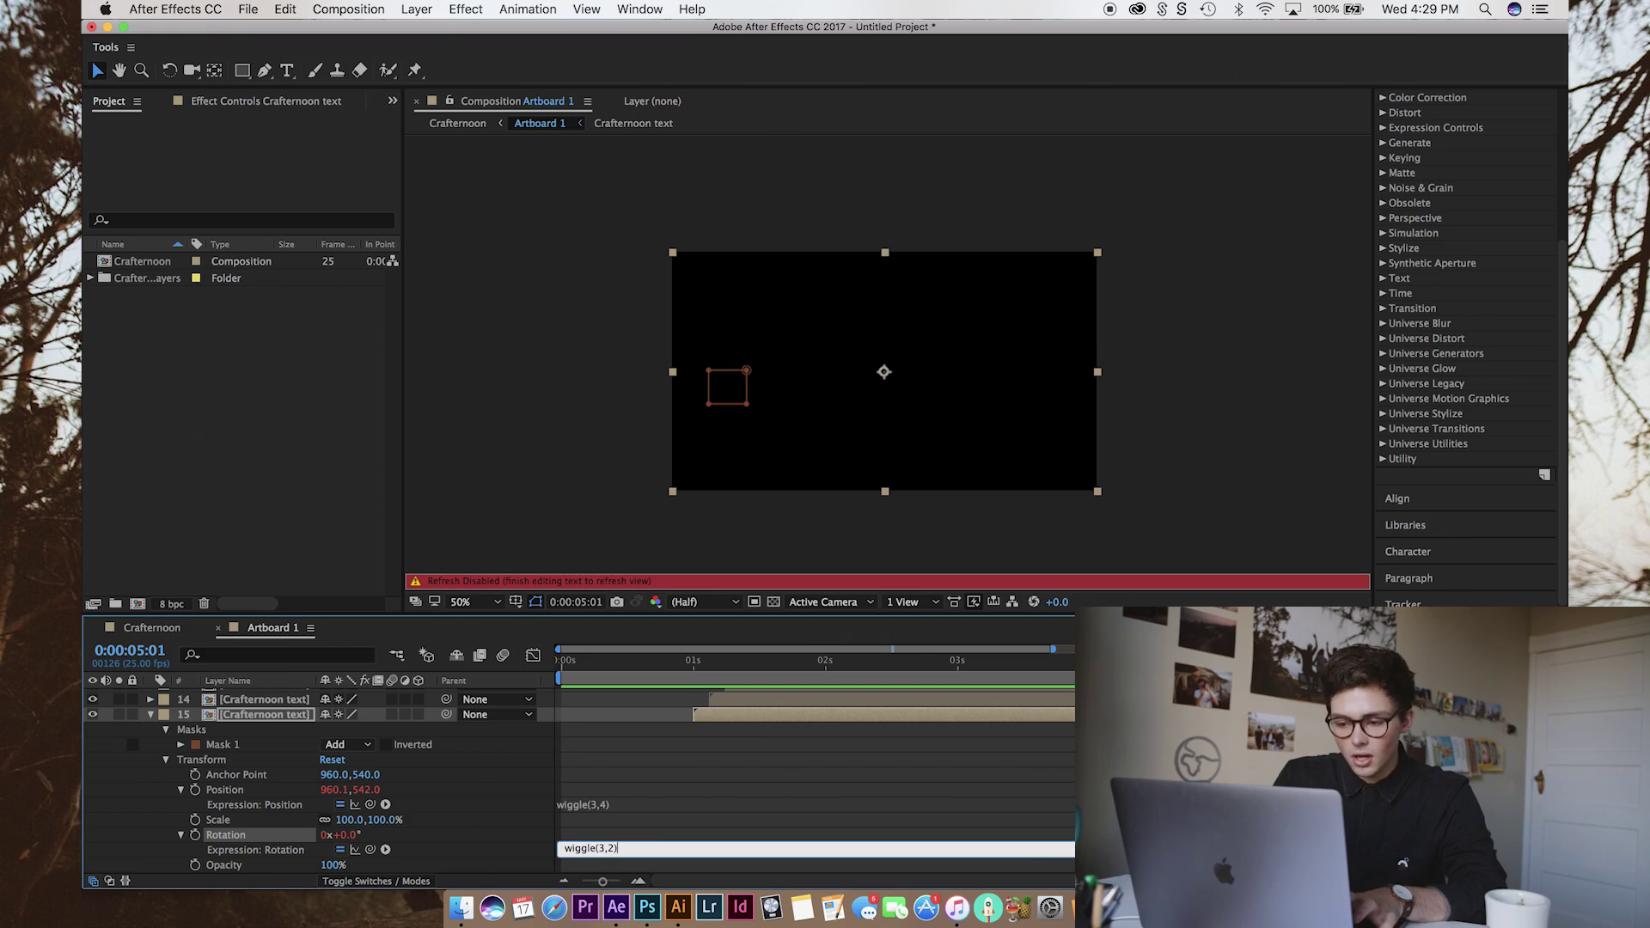
key(KP_Enter)
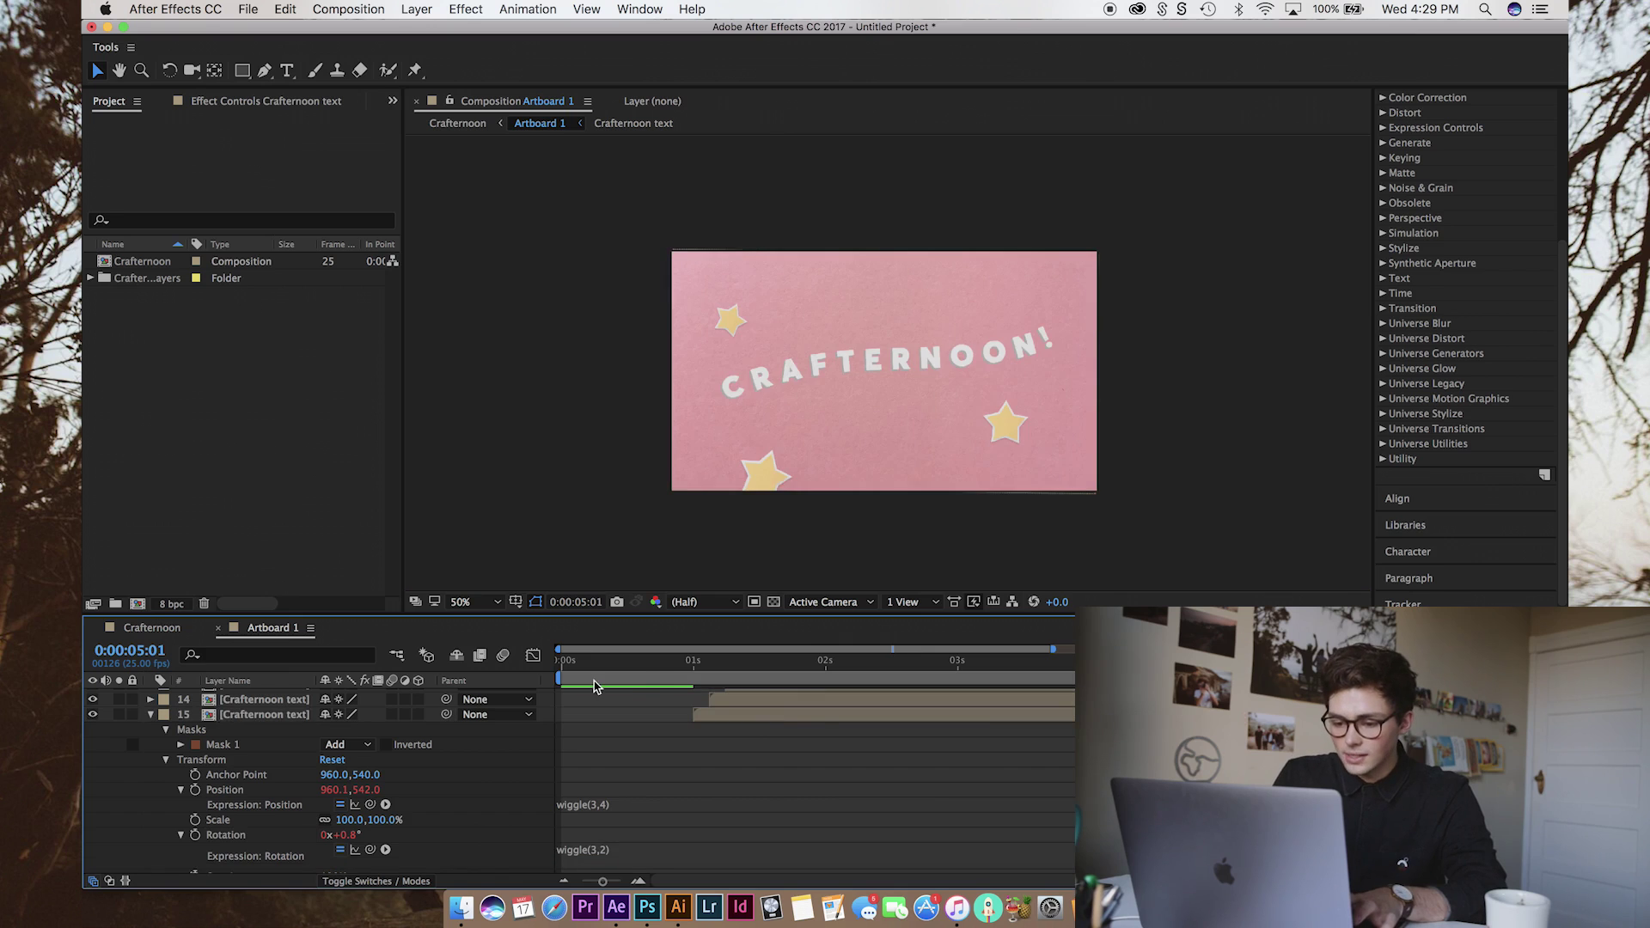
drag(600, 666, 689, 674)
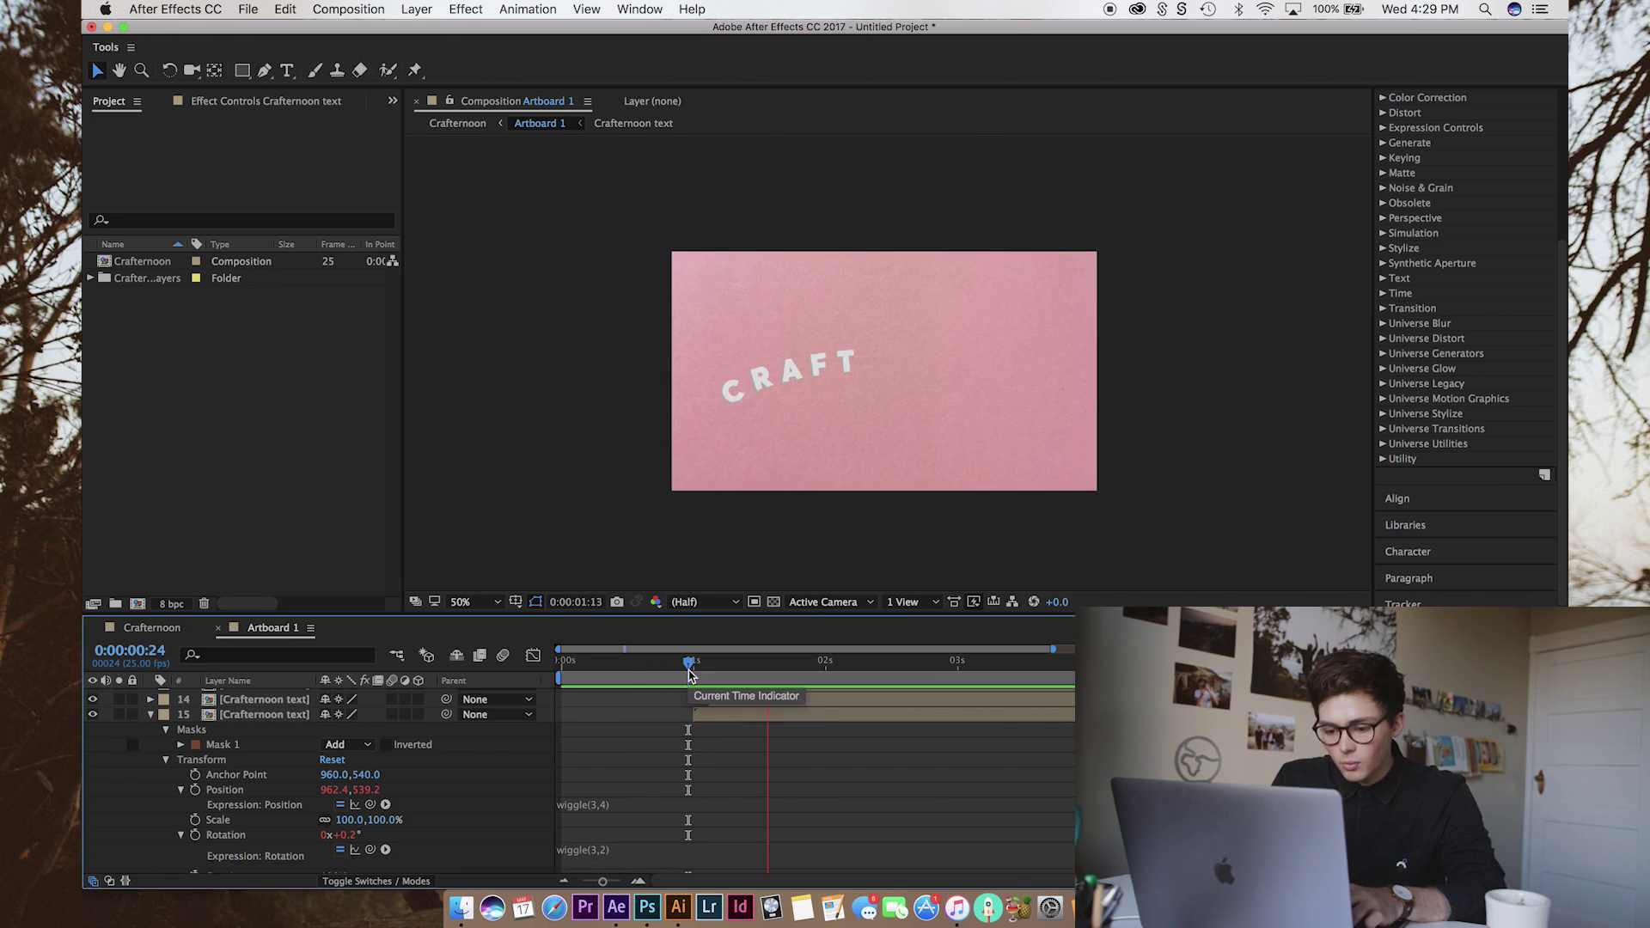
click(600, 849)
key(BackSpace)
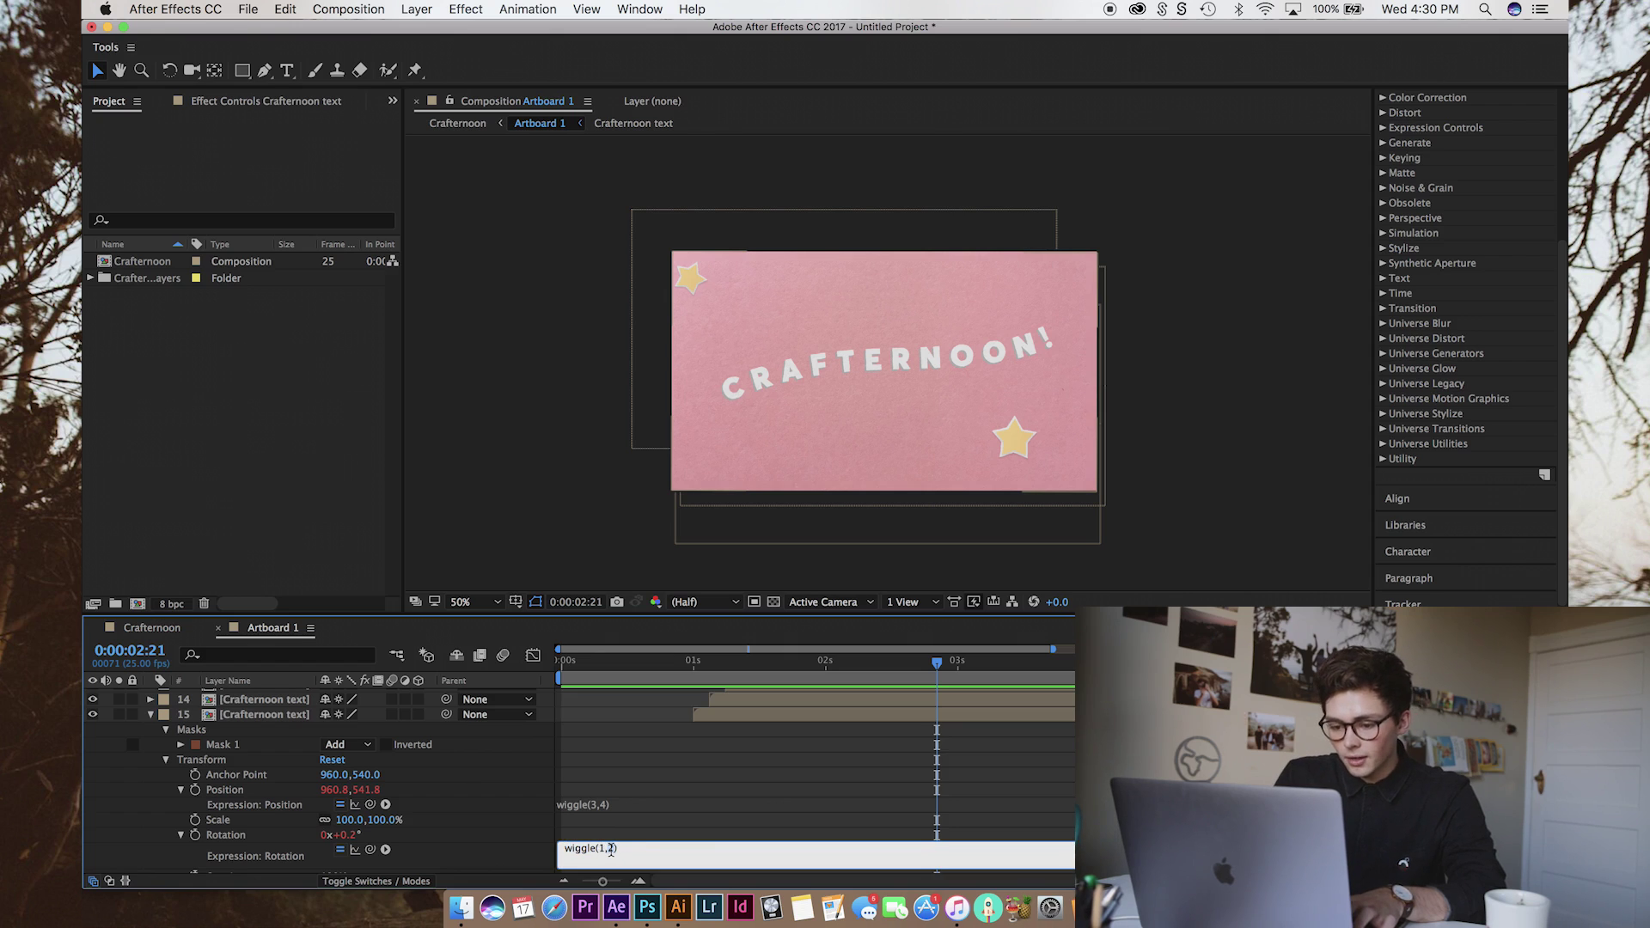
click(698, 661)
key(space)
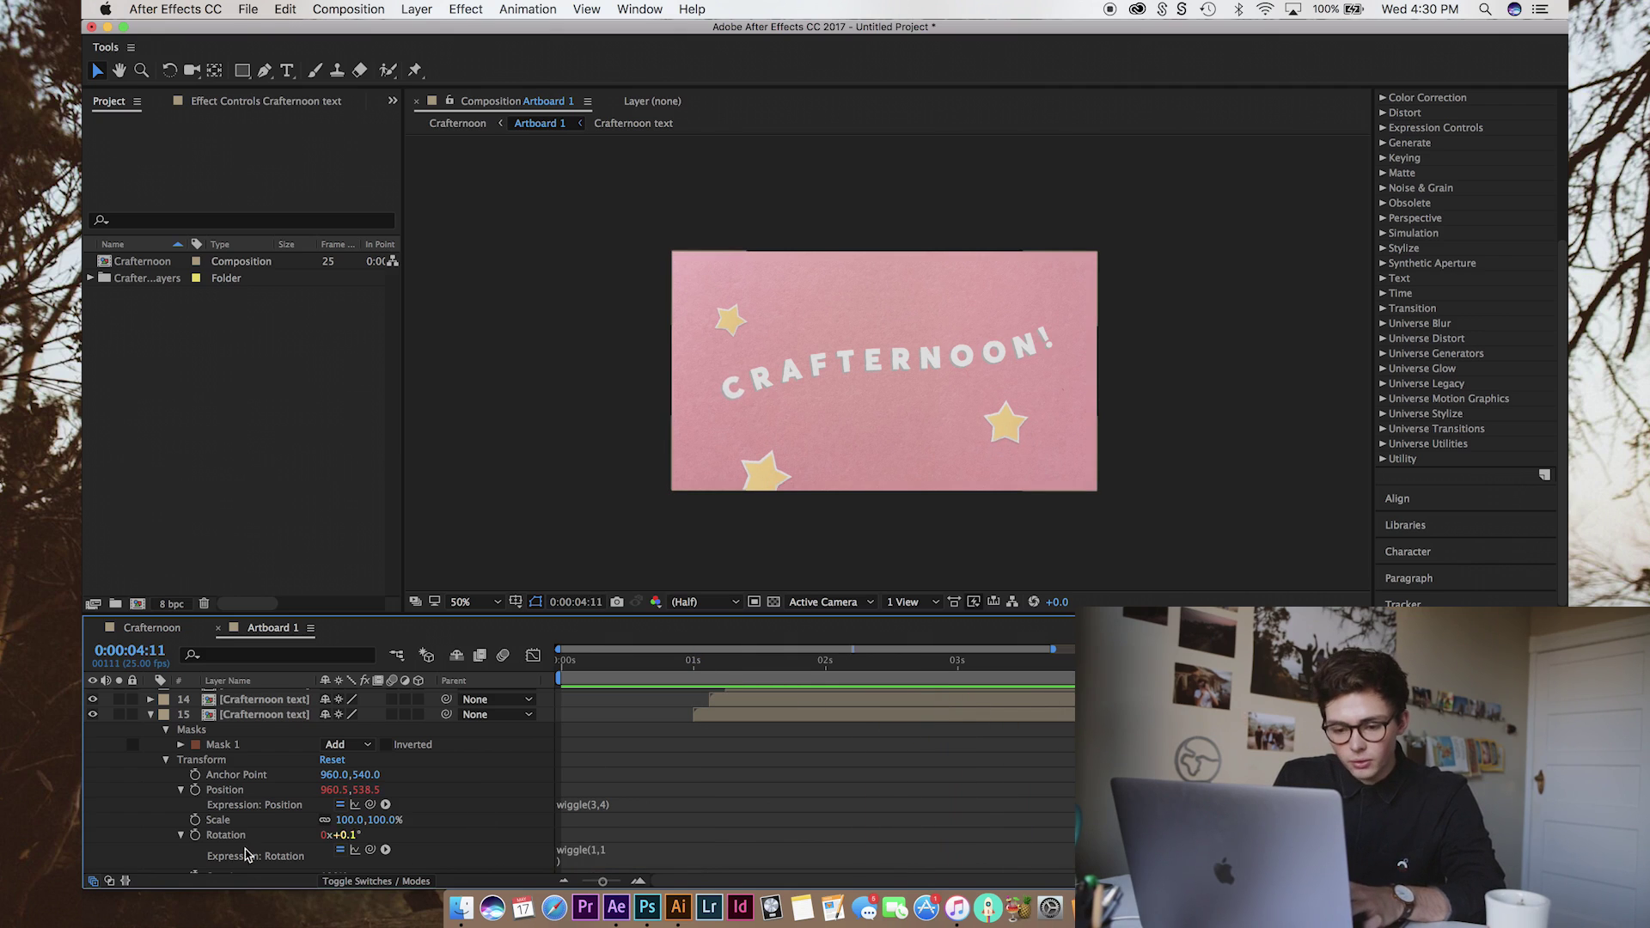
Copy layer 15's wiggle expressions onto letter layers 14 through 4.
click(216, 762)
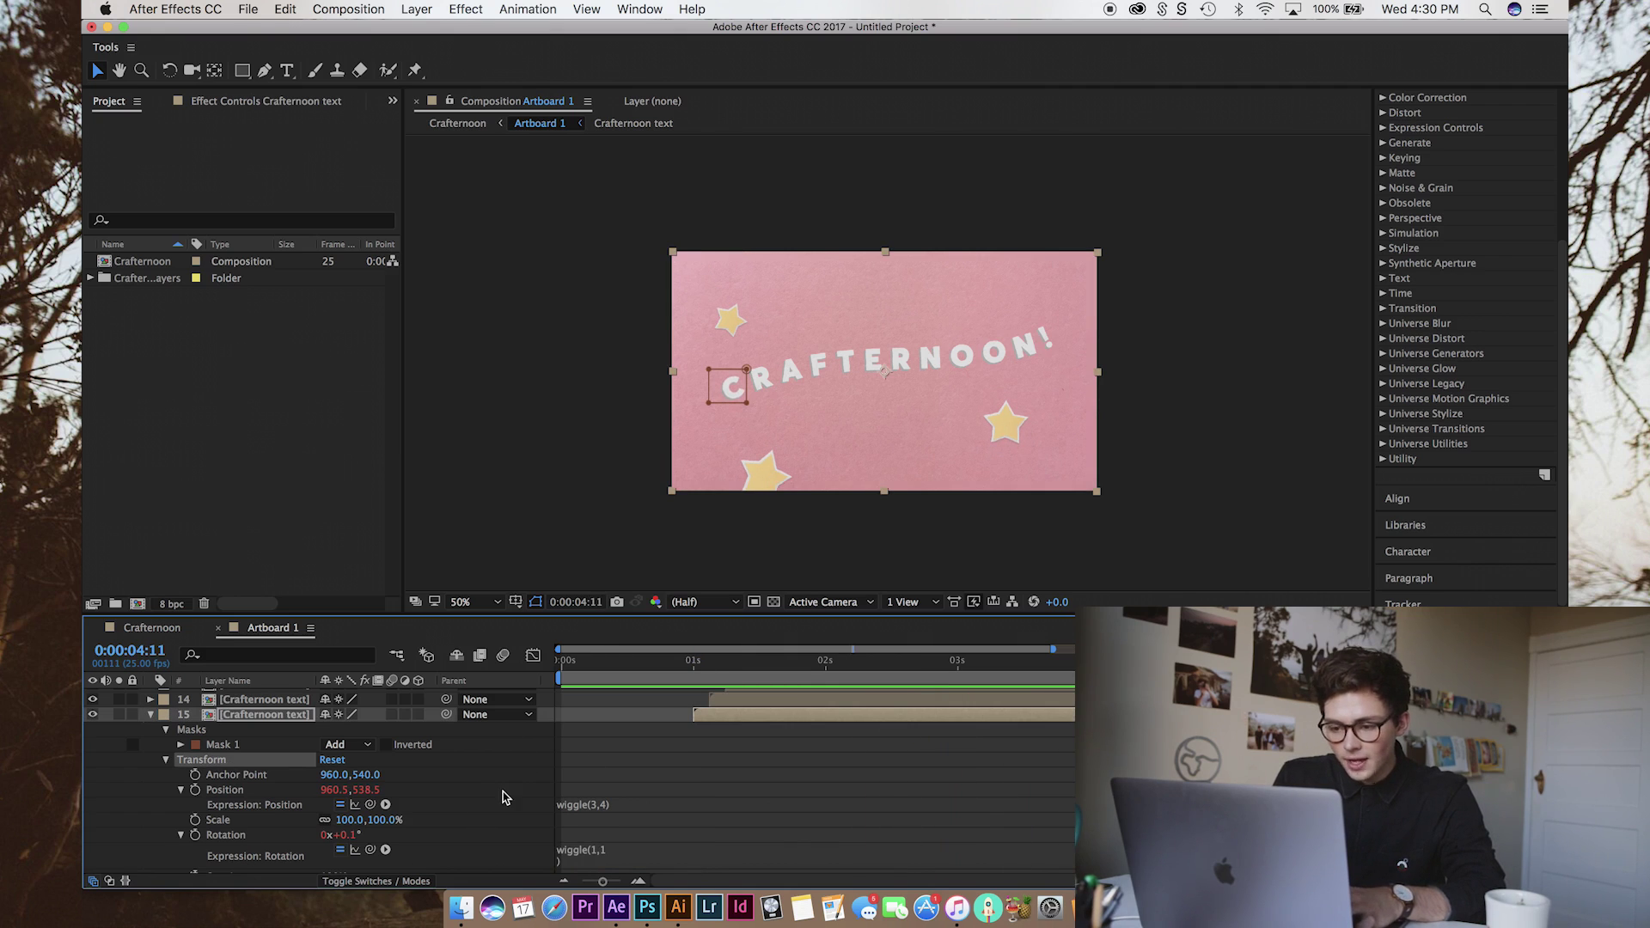
scroll(309, 787, up, 3)
click(268, 746)
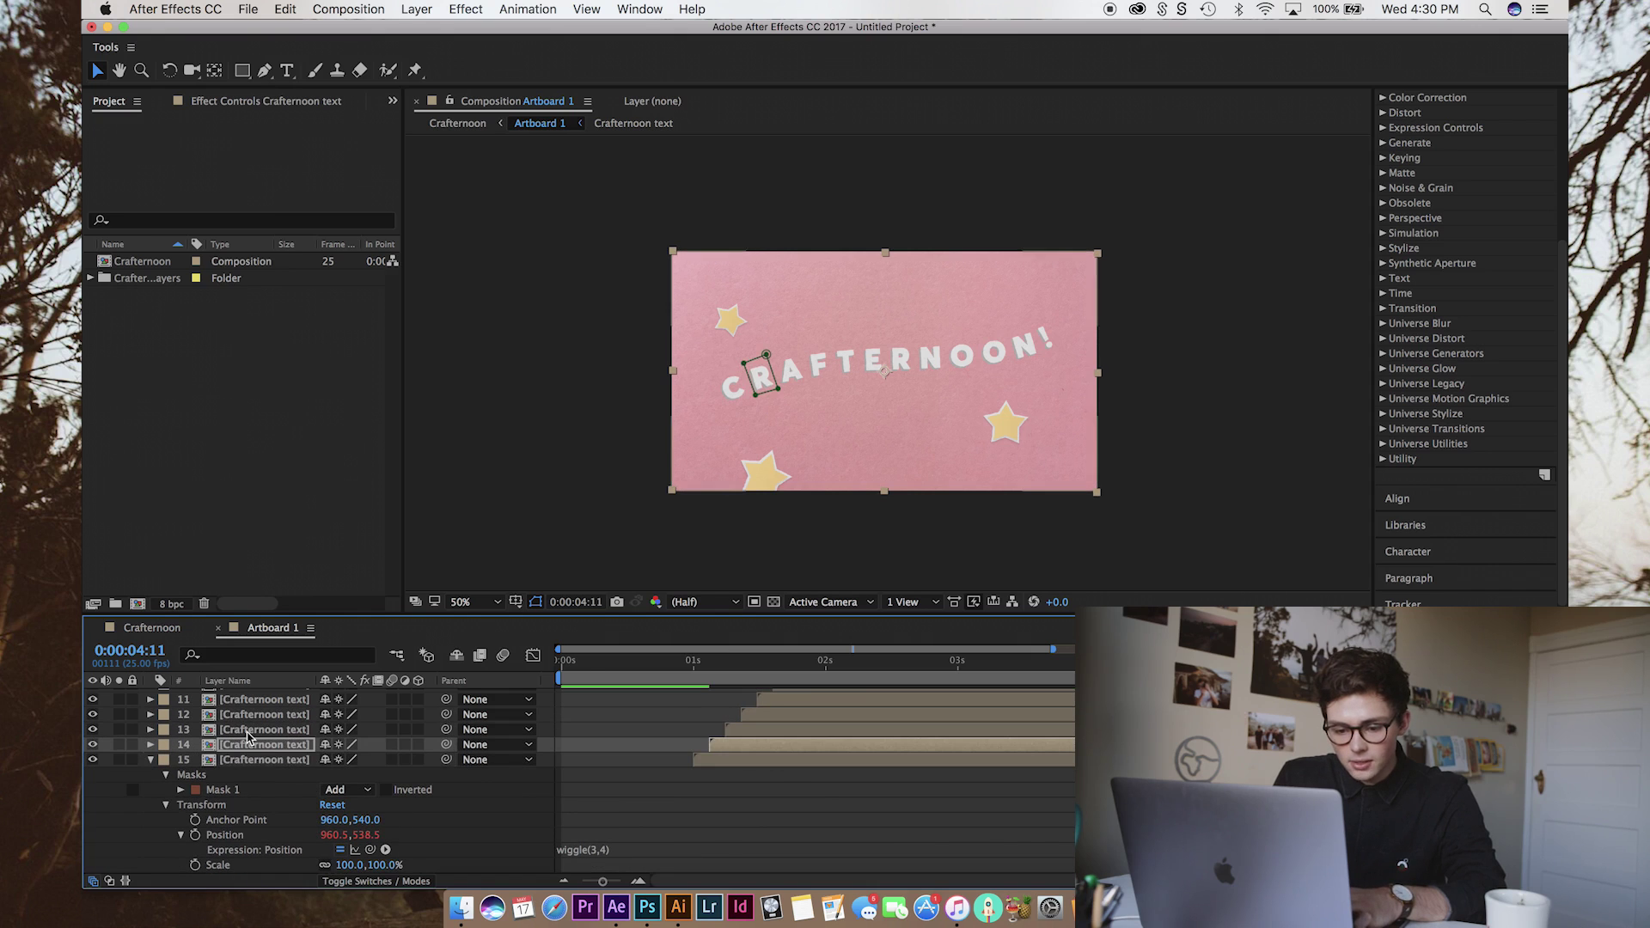
click(254, 731)
click(251, 716)
scroll(251, 724, up, 2)
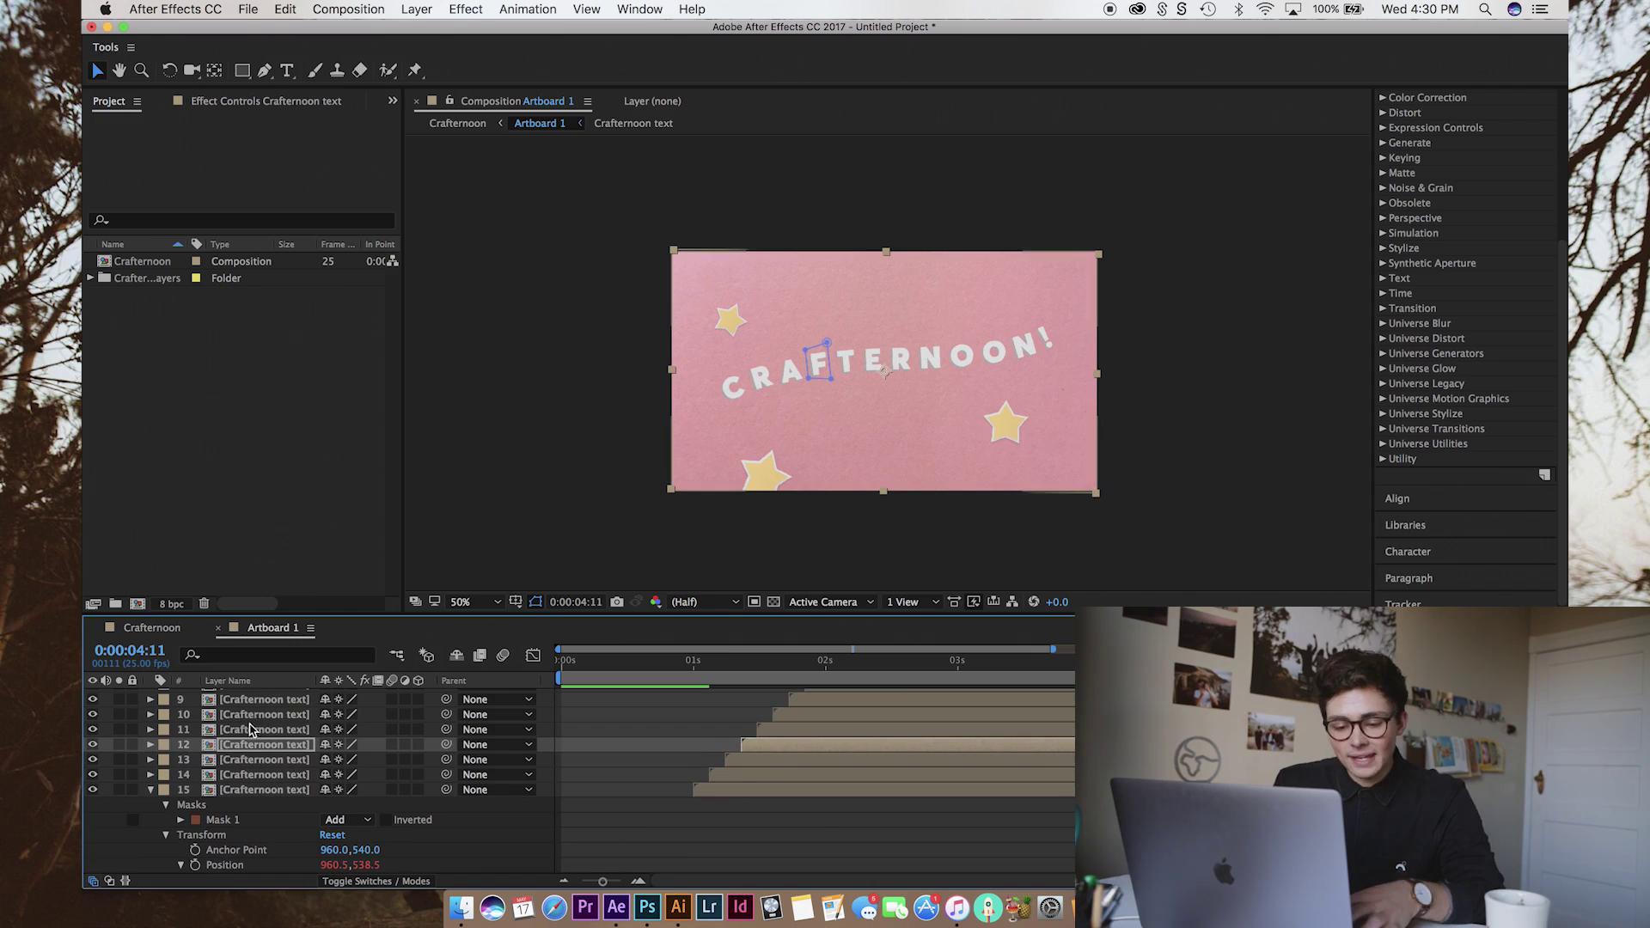
click(248, 730)
scroll(246, 737, up, 5)
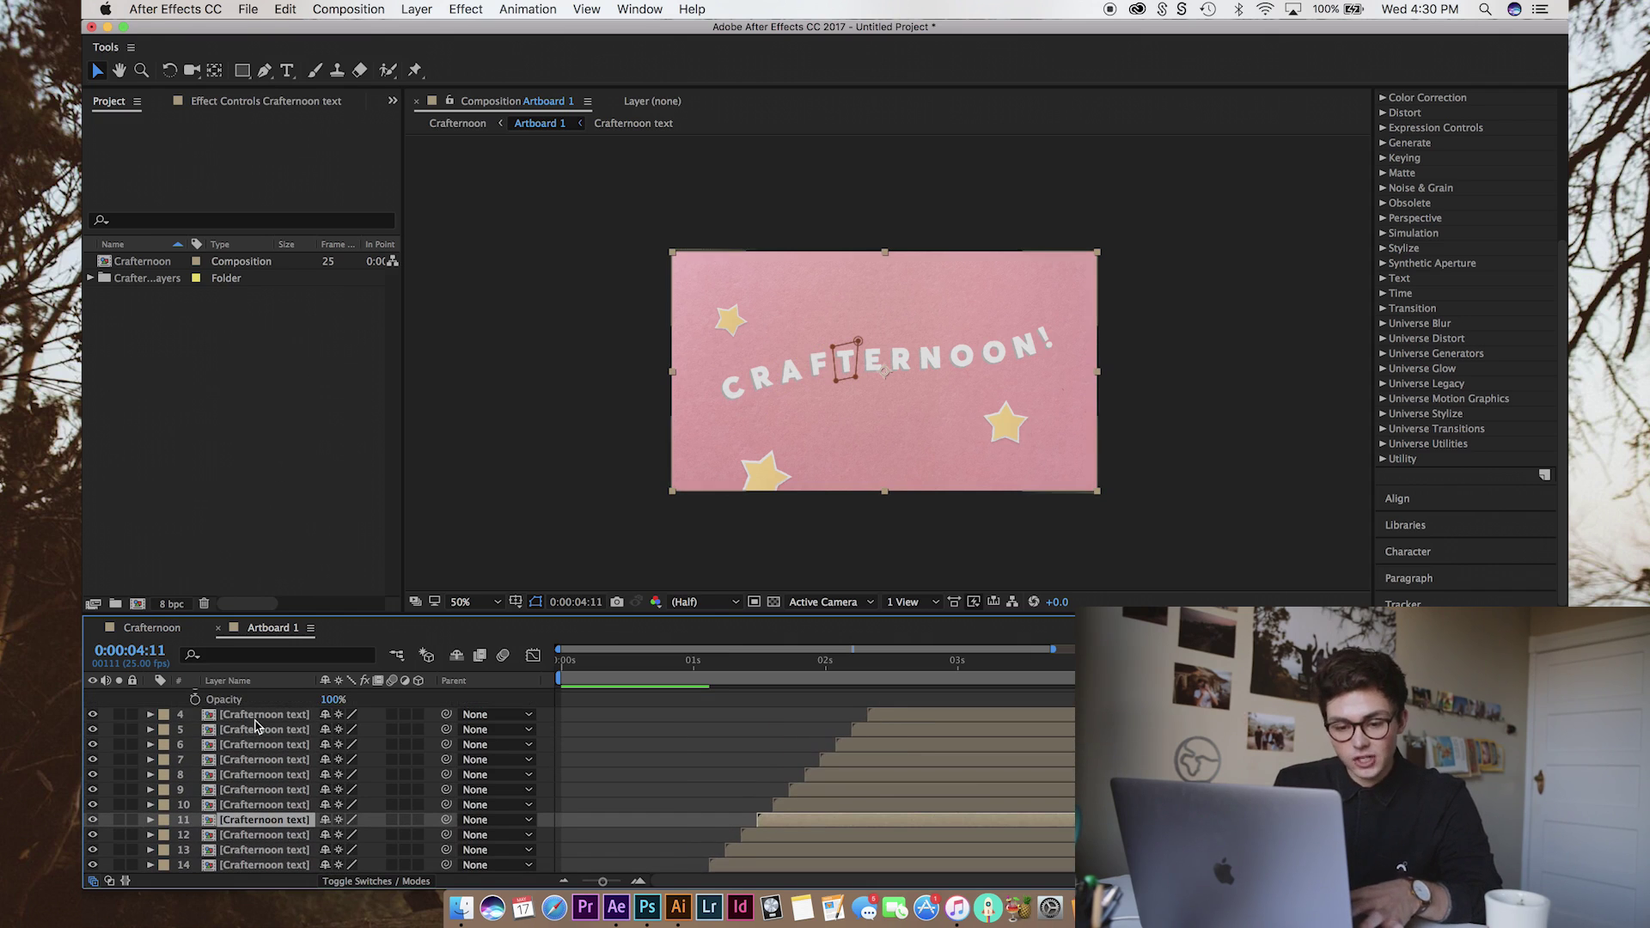
shift+click(249, 714)
scroll(253, 726, up, 2)
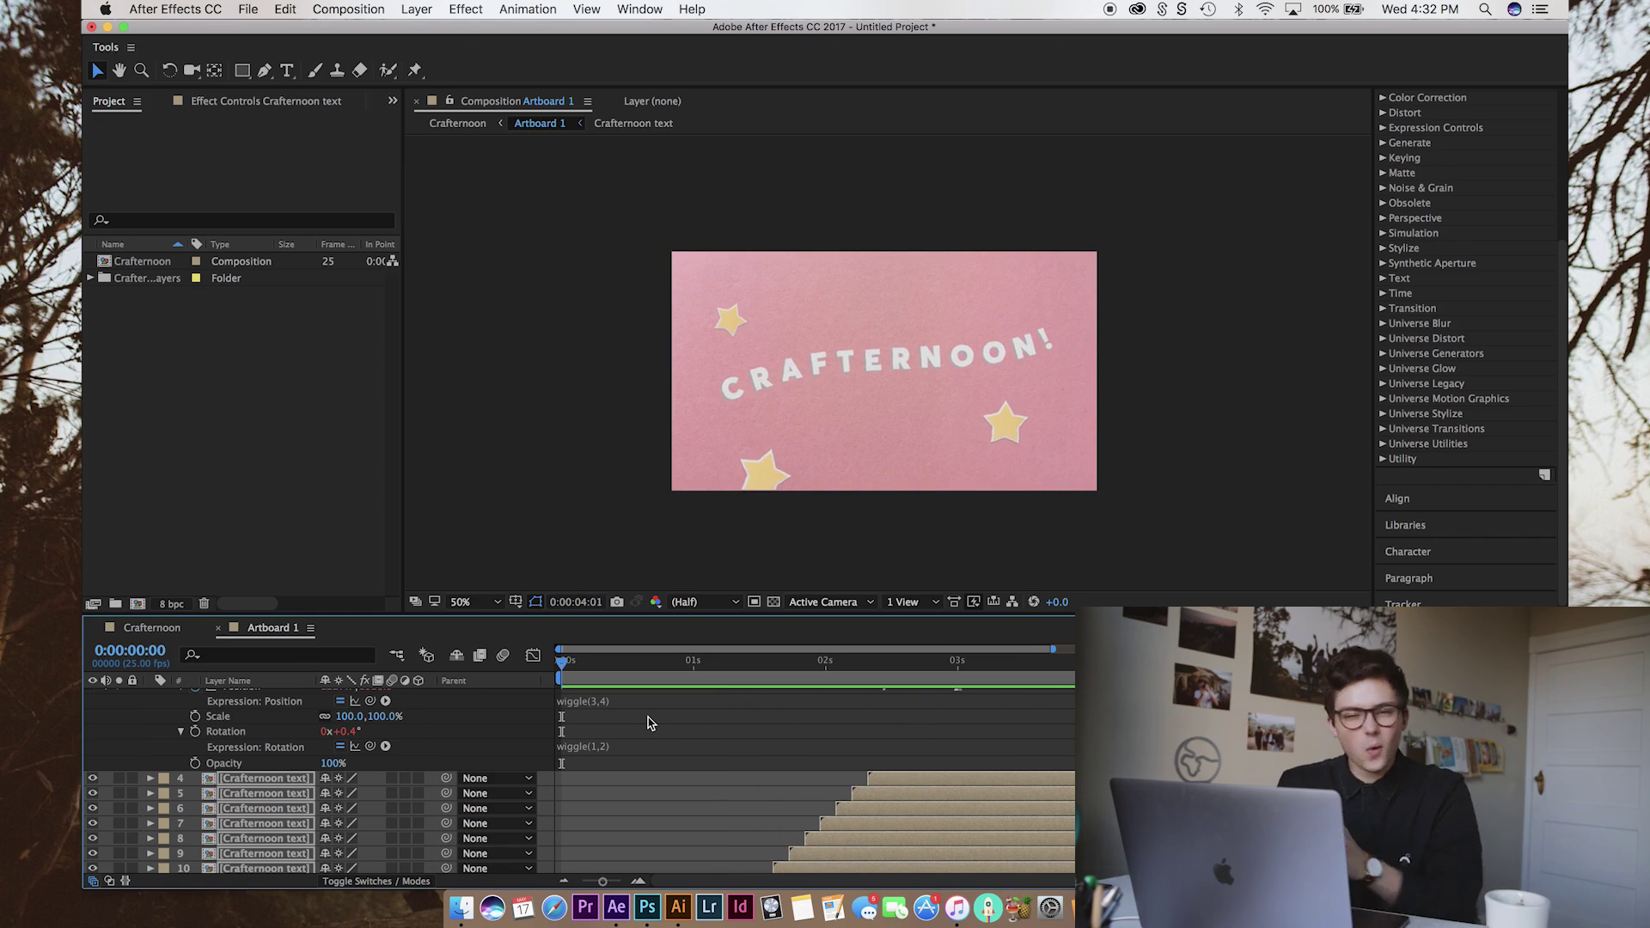
Apply Posterize Time at 7 fps to Artboard 1 in the Crafternoon comp.
double_click(143, 261)
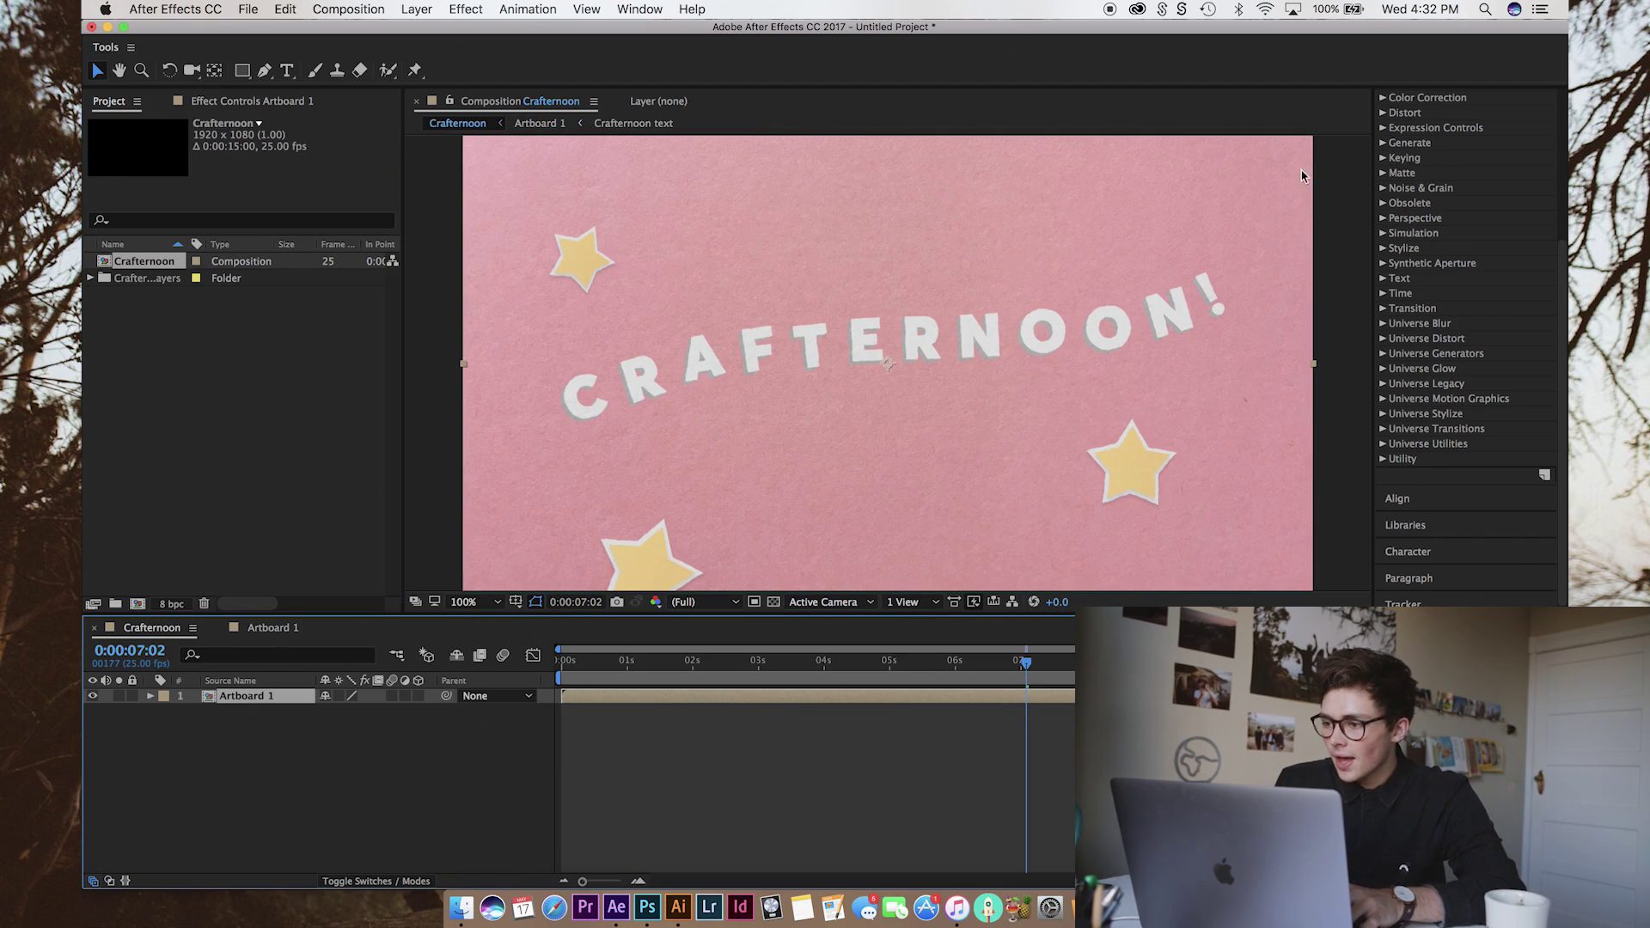
scroll(1442, 133, up, 5)
click(1419, 205)
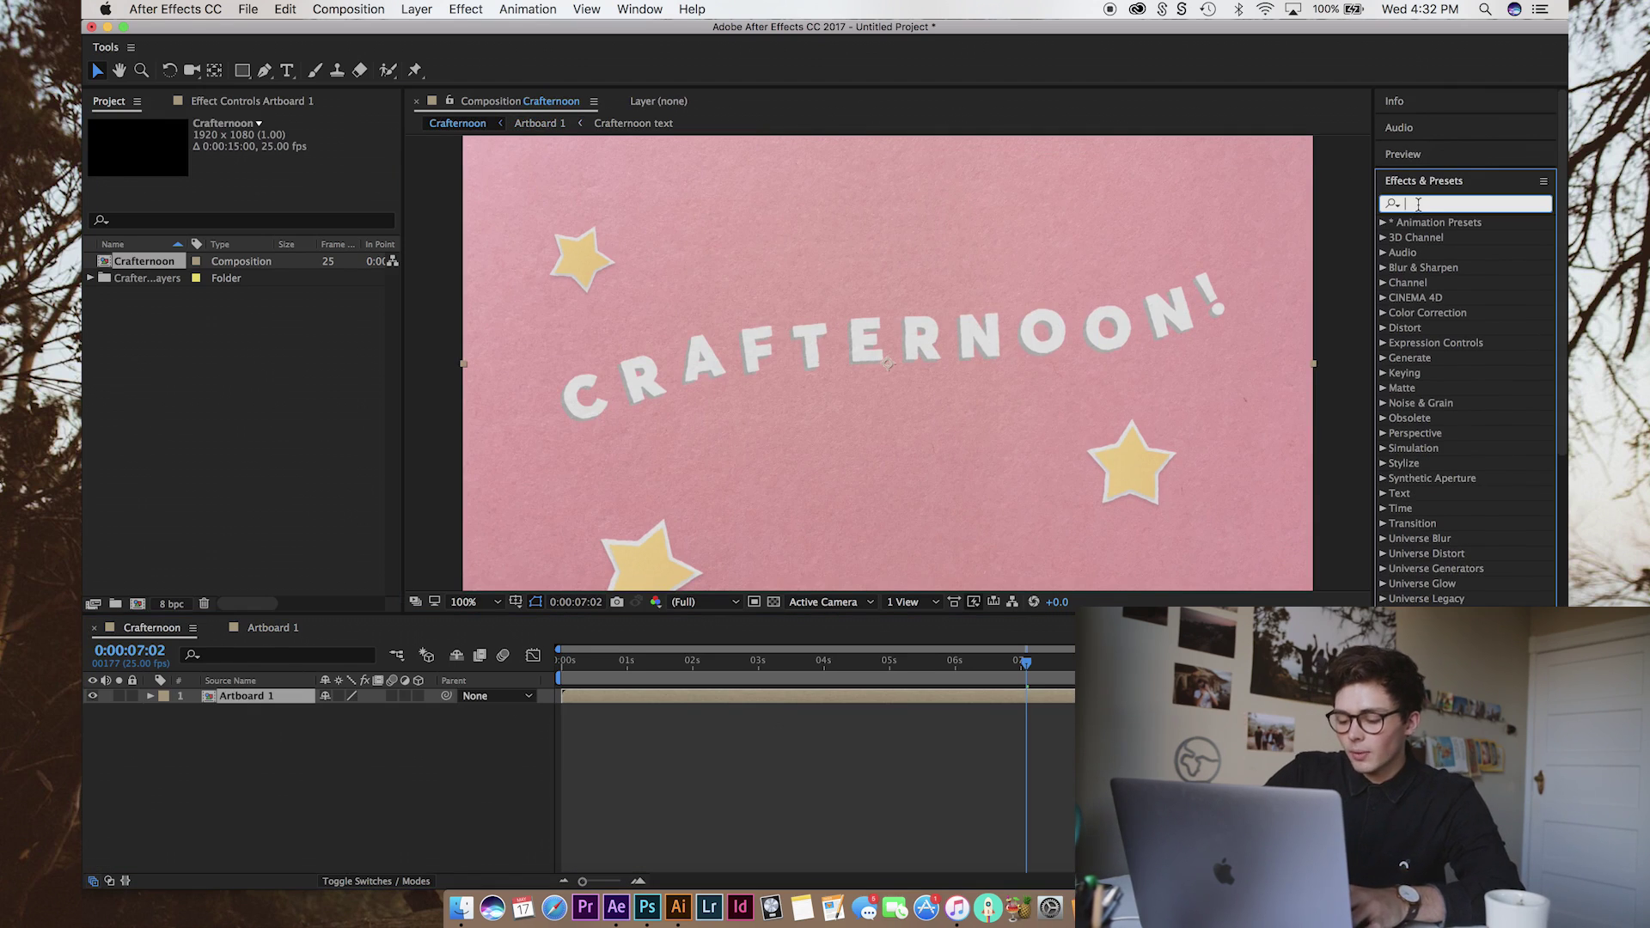
text(poate)
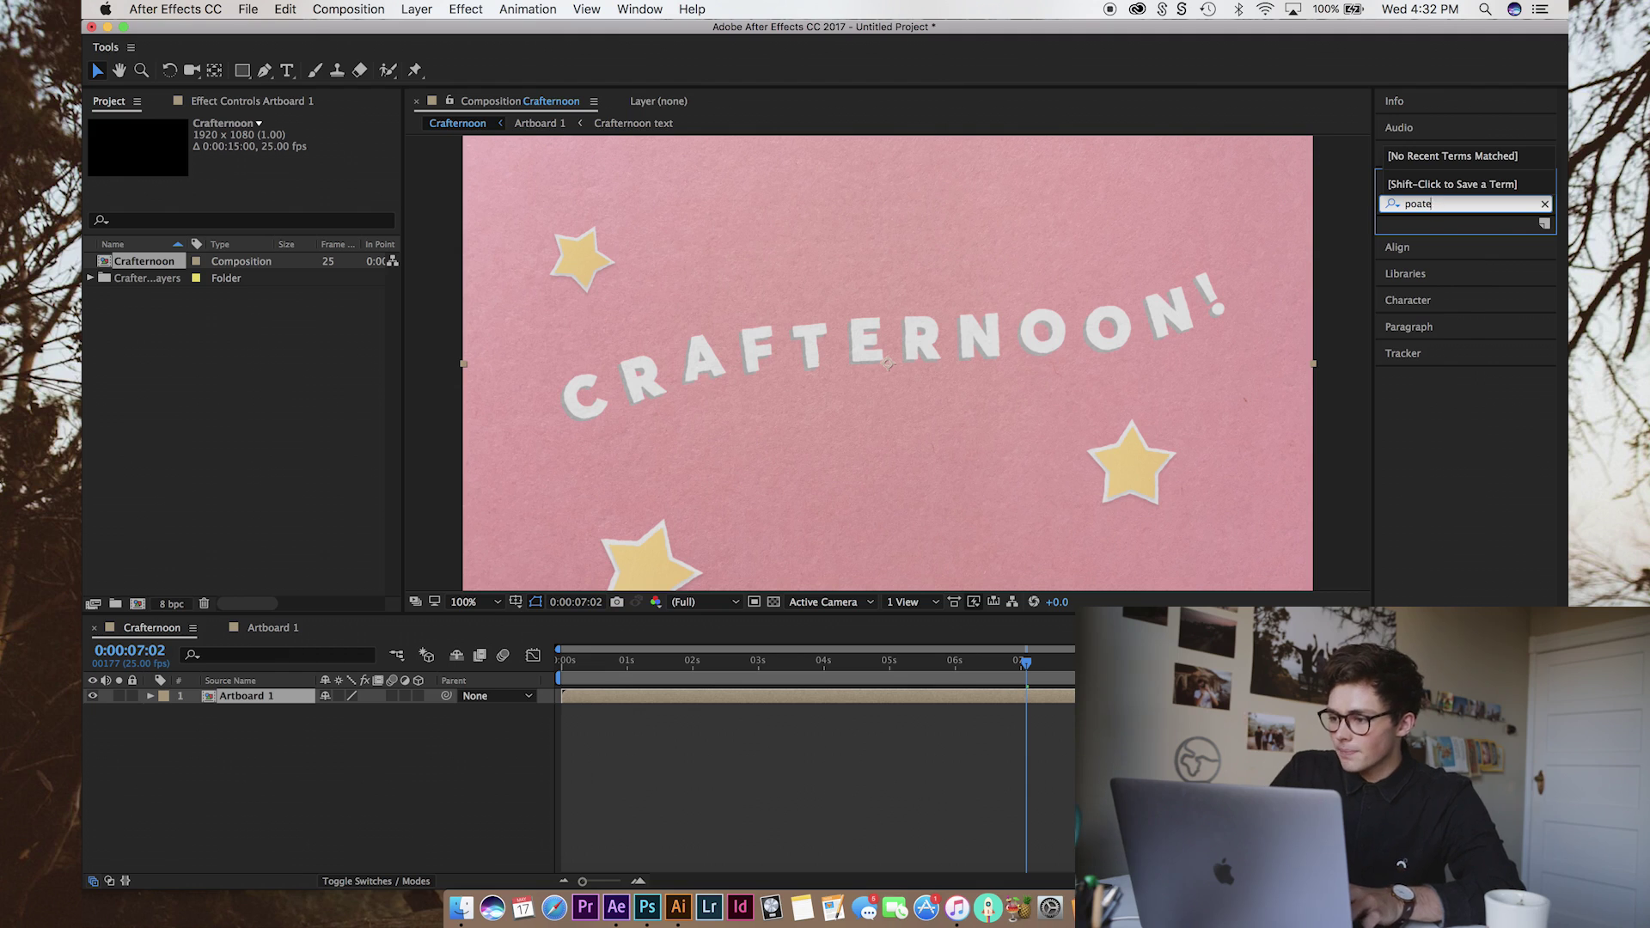
key(BackSpace)
key(BackSpace)
key(BackSpace)
text(ster)
double_click(1456, 267)
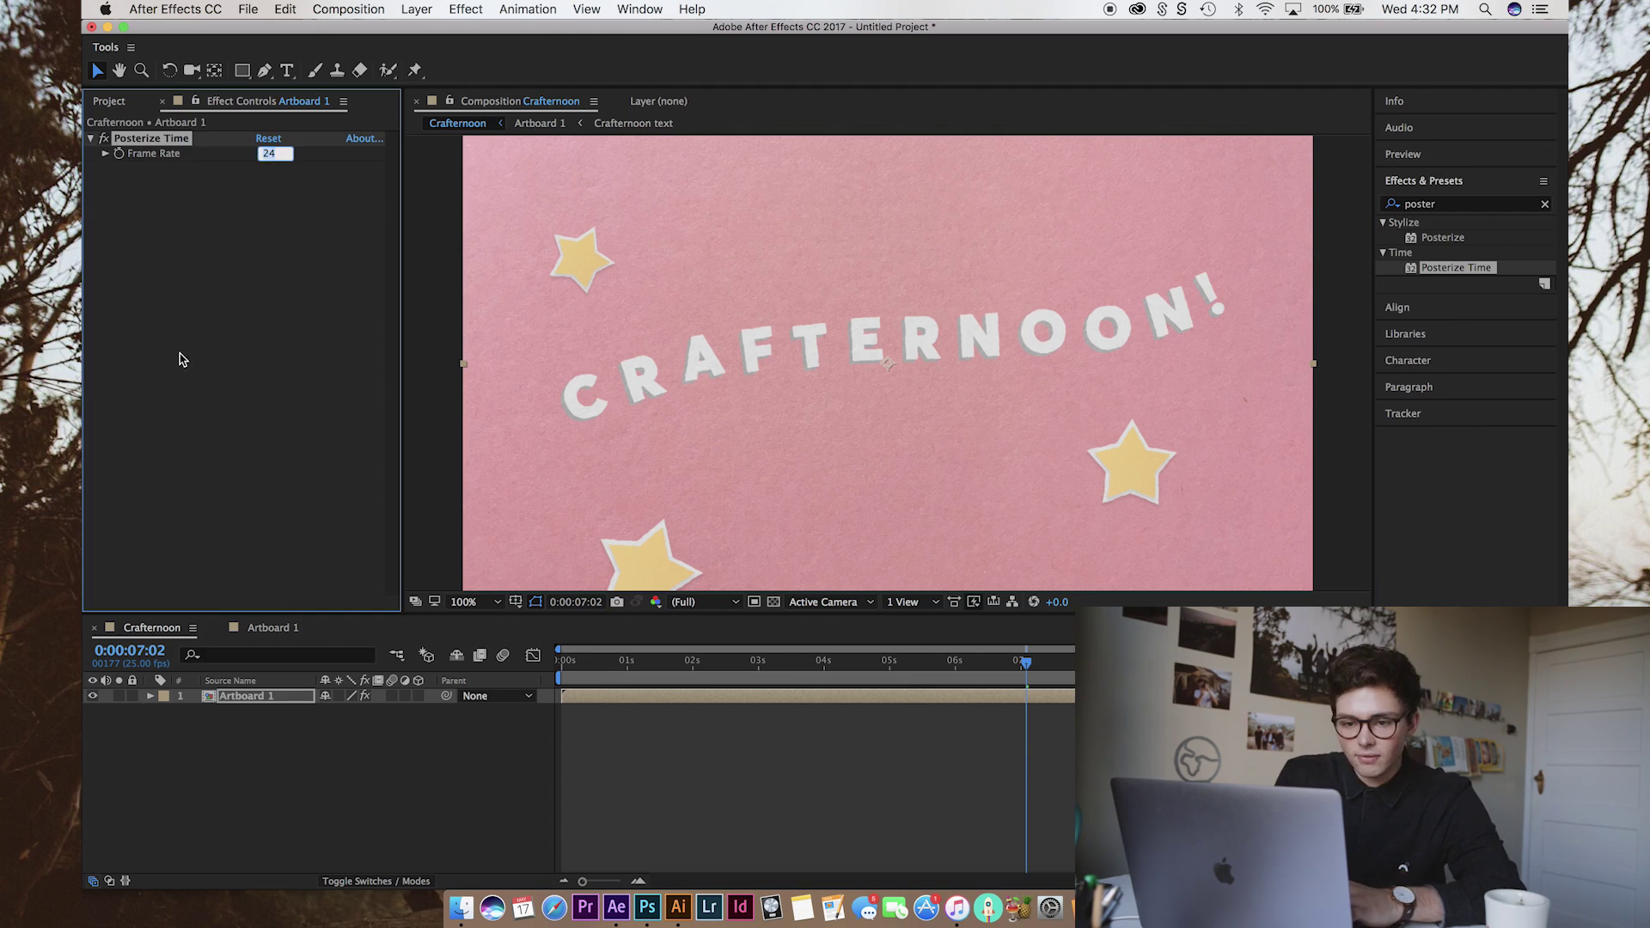
text(7)
key(Return)
key(space)
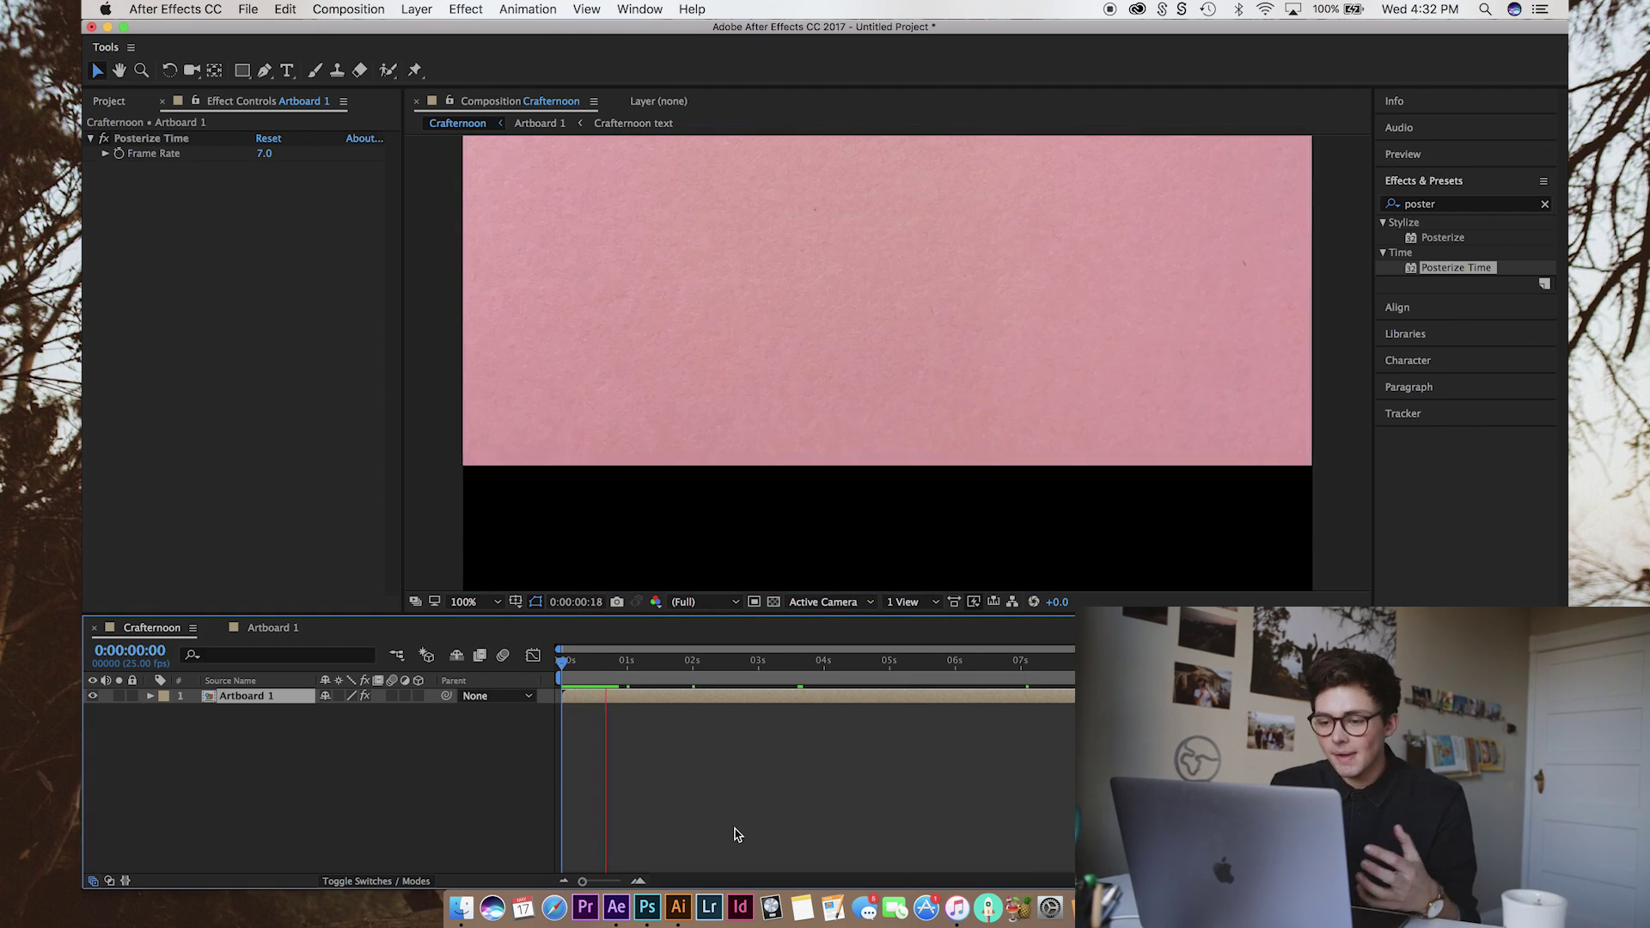
Stop the posterized Crafternoon preview playback.
key(space)
key(space)
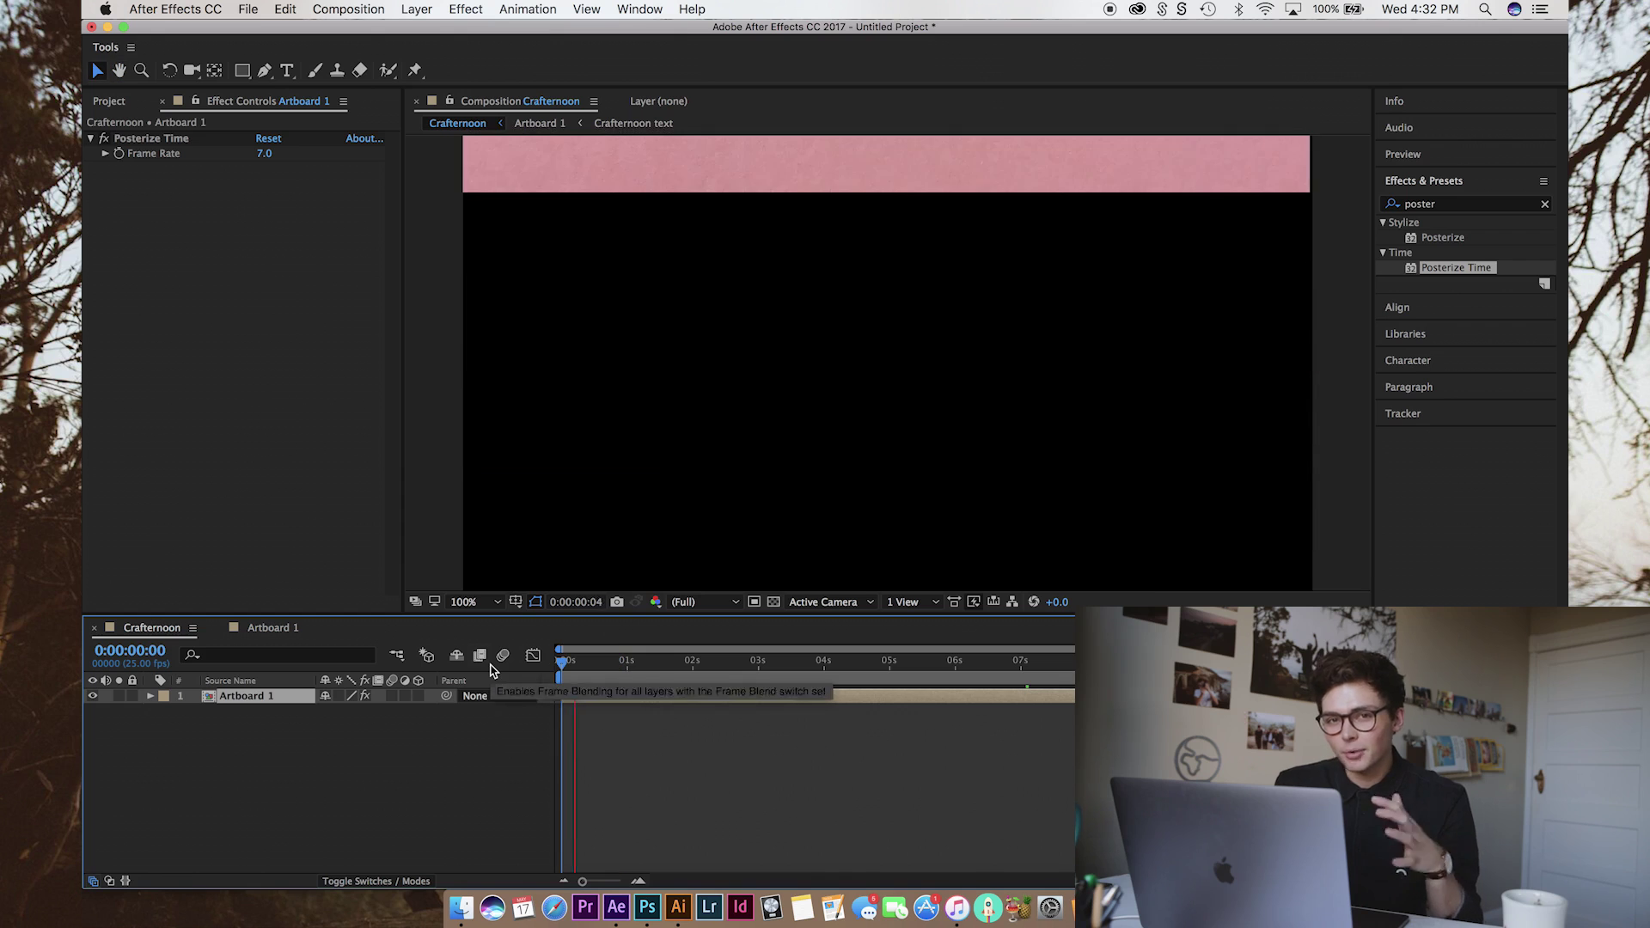